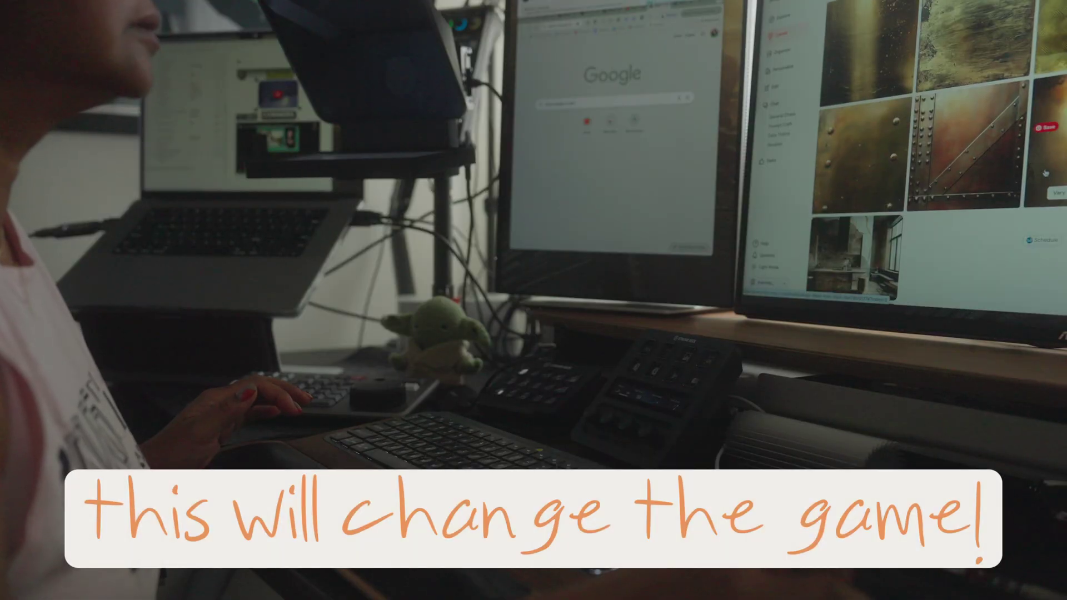
Step: Open a kitchen image larger and highlight the yearly subscription and 12-consecutive-months requirements
scroll(917, 150, down, 5)
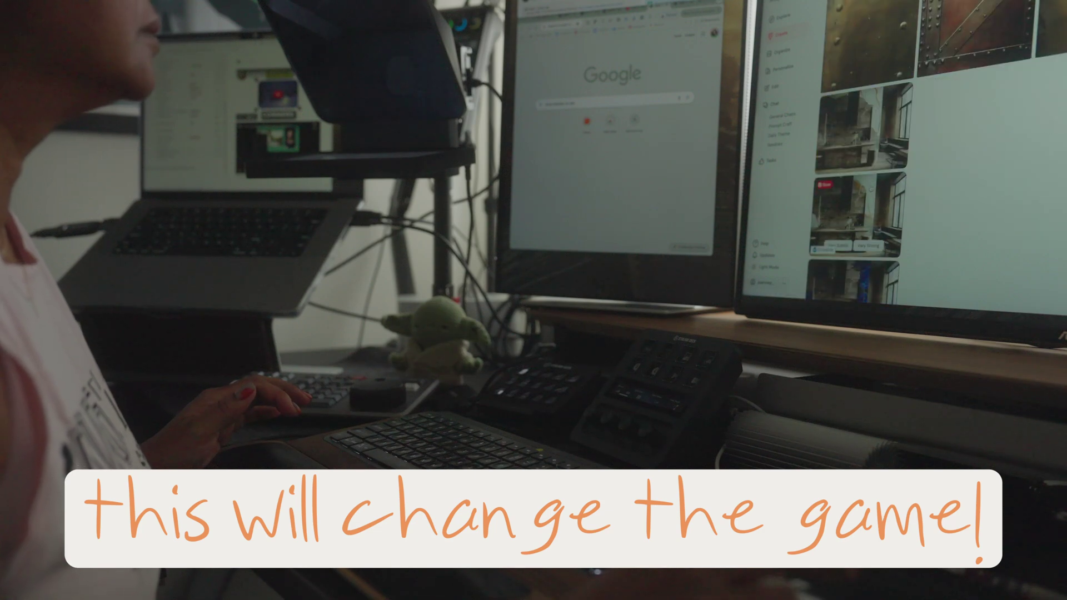
click(862, 128)
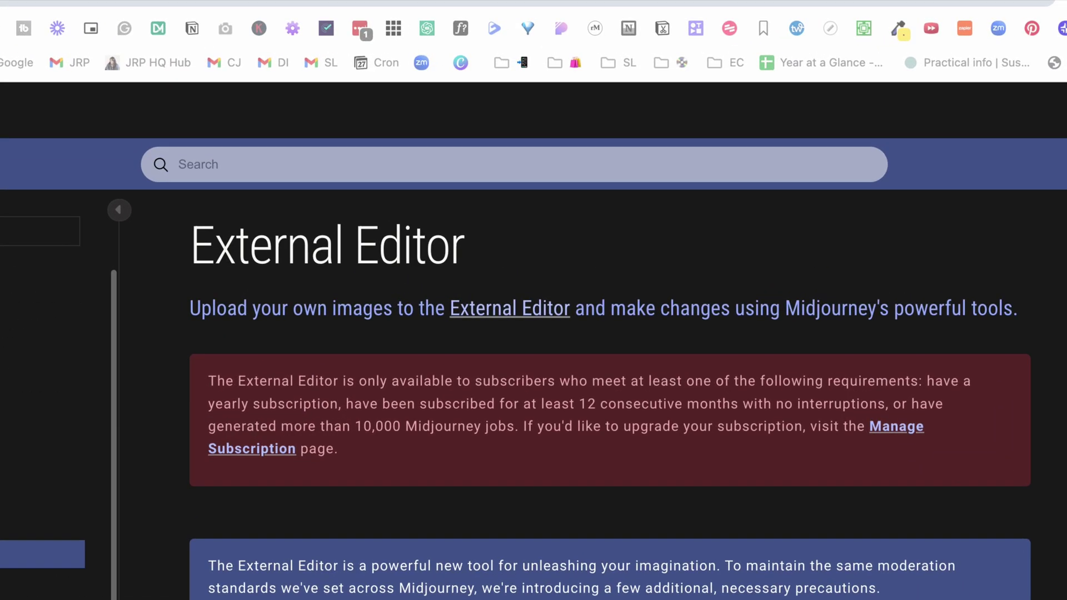
scroll(583, 356, down, 2)
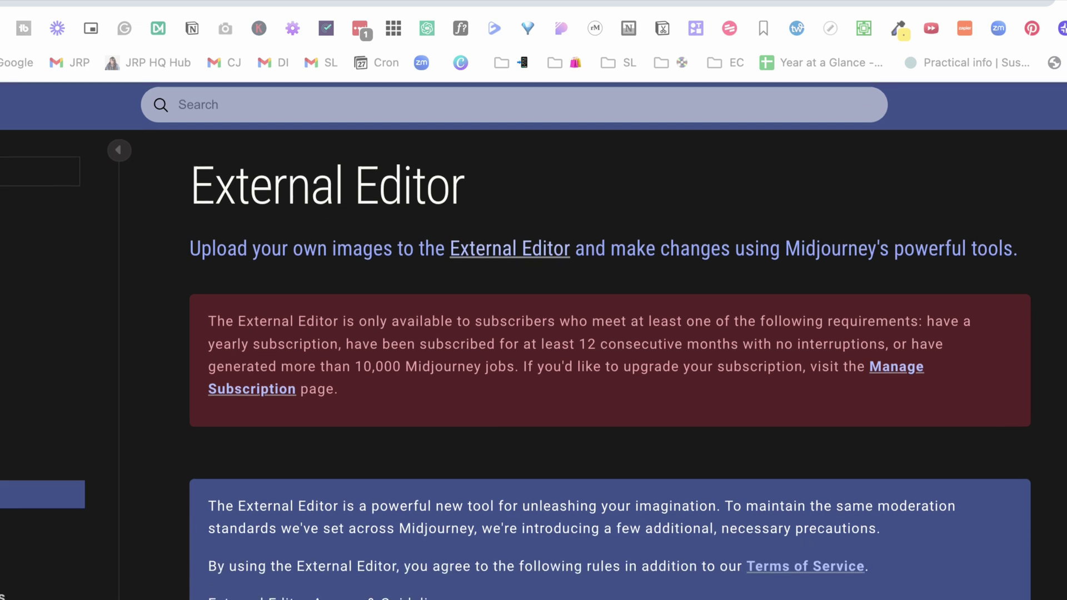
drag(651, 326, 500, 338)
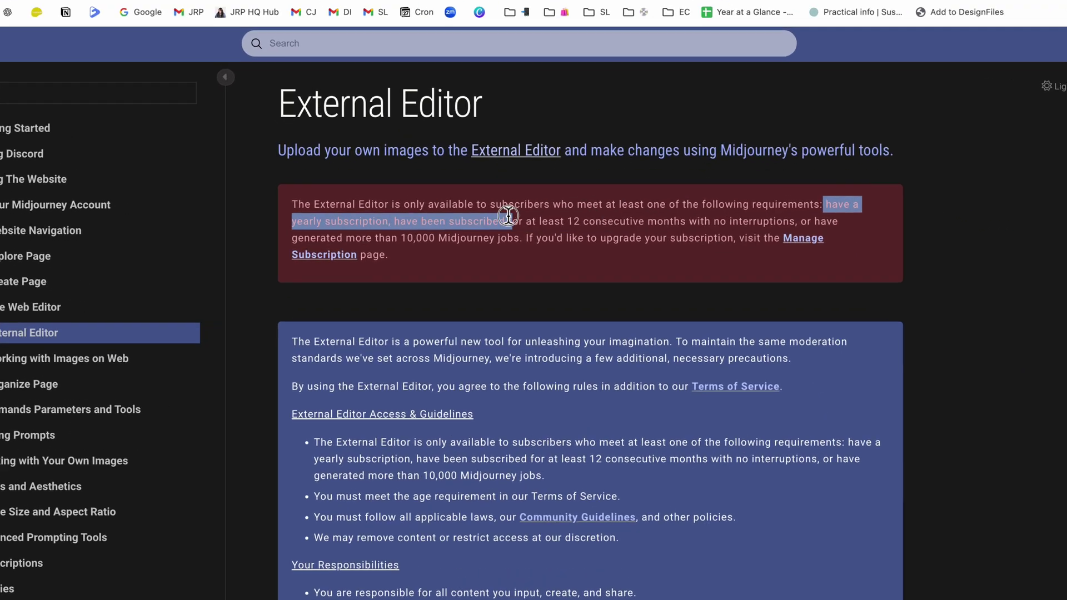
drag(508, 215, 389, 221)
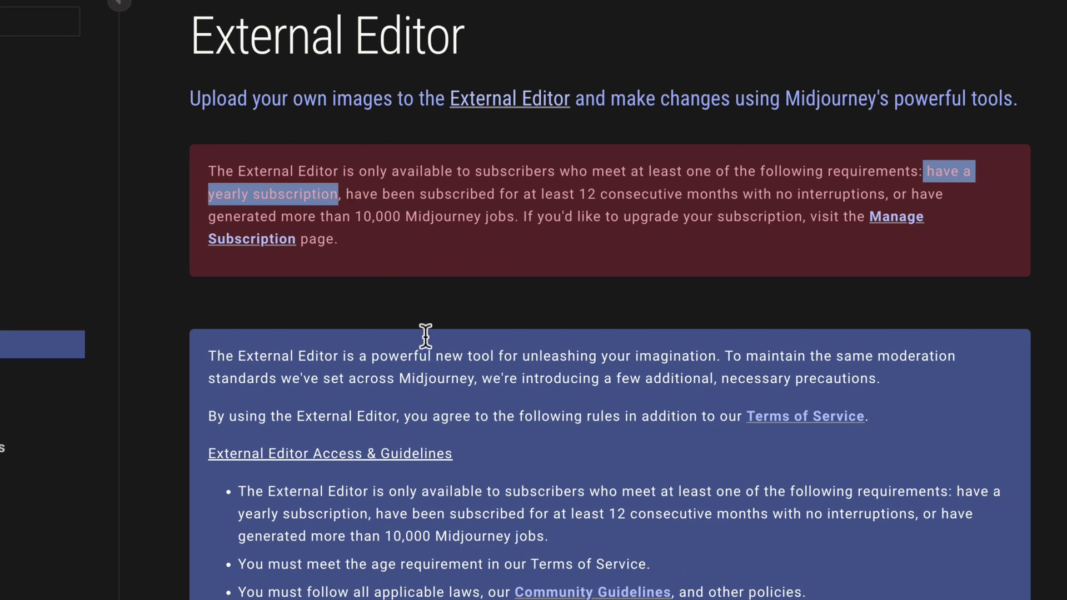
drag(347, 194, 482, 221)
click(916, 211)
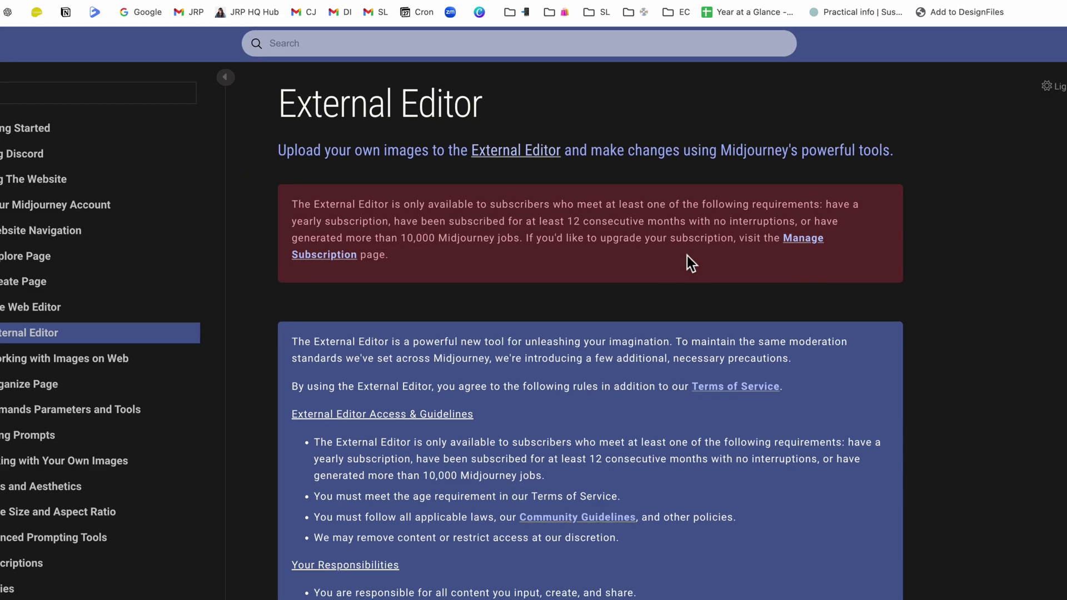
Step: Highlight the age requirement and the rule about rights to uploaded images
scroll(734, 261, down, 3)
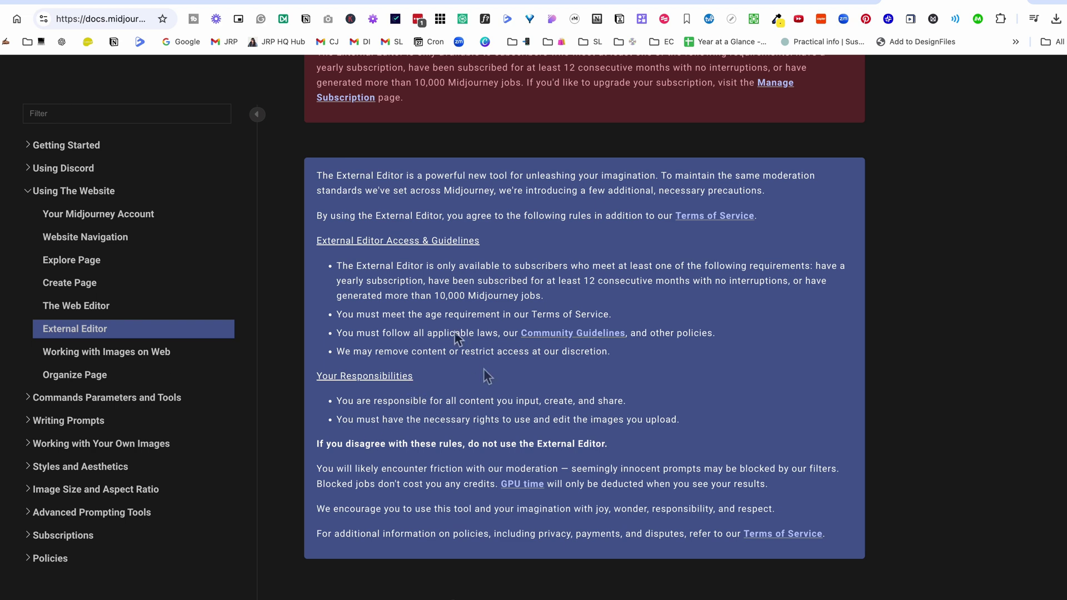
drag(418, 315, 621, 315)
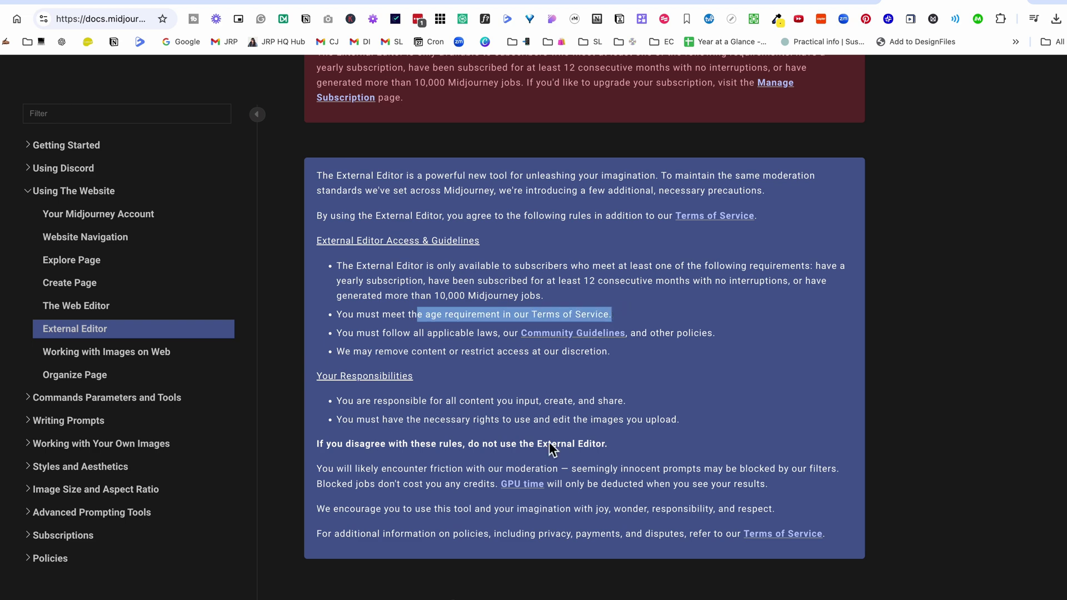
click(509, 351)
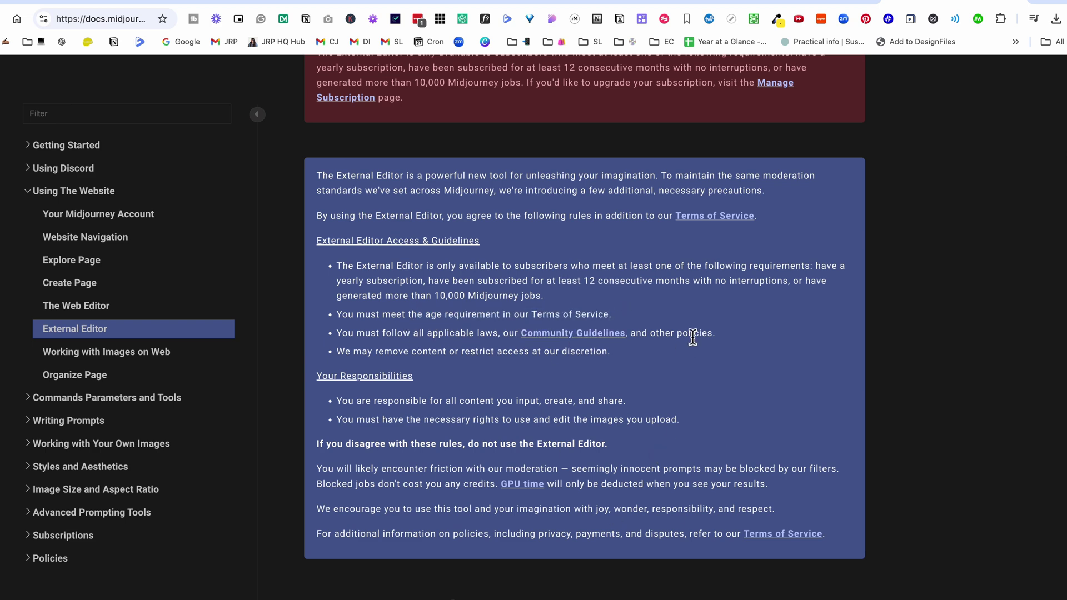
scroll(449, 493, down, 3)
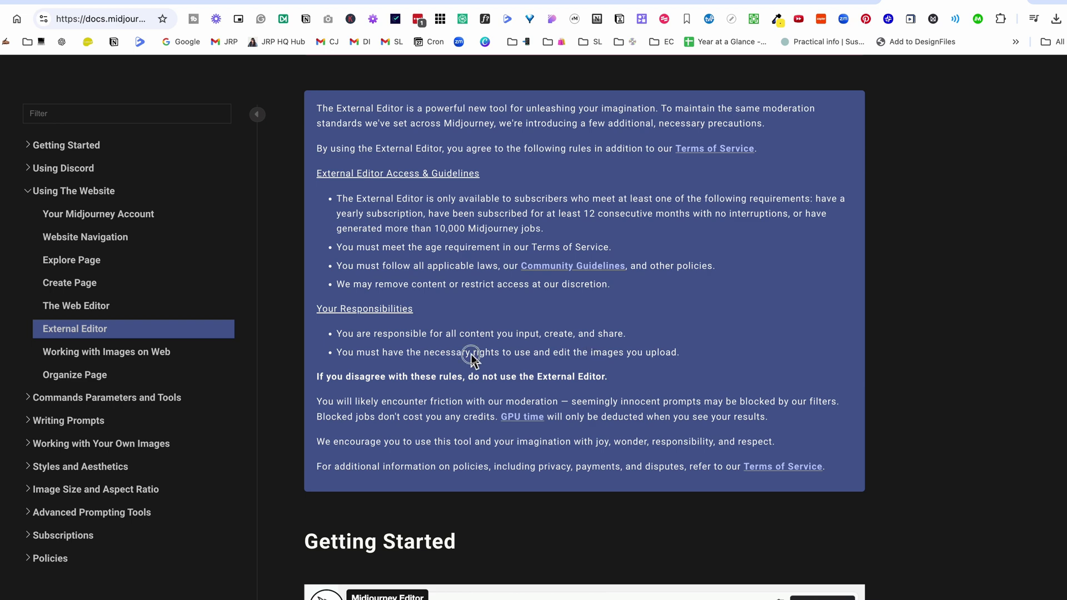
drag(433, 355, 674, 361)
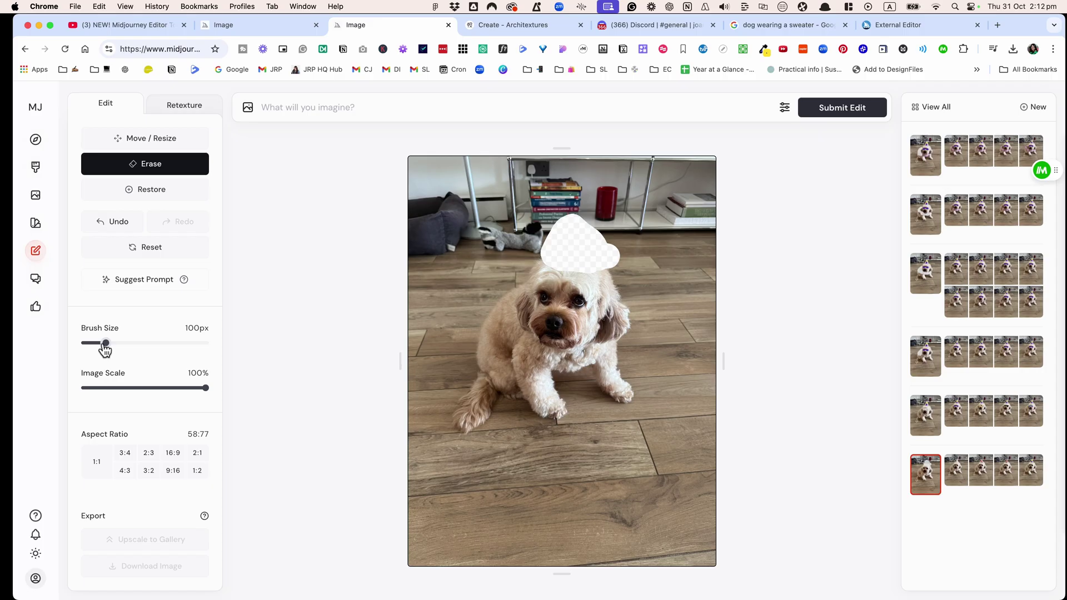
Step: Shrink the erase brush from 90px to 40px and undo the extra erasure over the dog's head
mouse_move(102, 346)
mouse_down()
mouse_move(87, 345)
mouse_move(102, 345)
mouse_up()
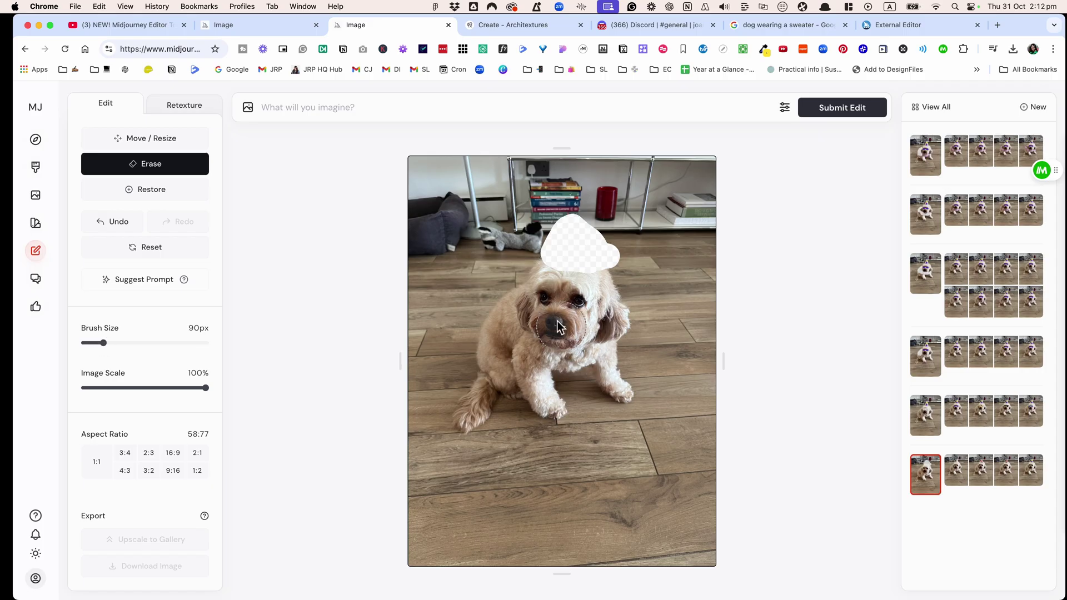
drag(561, 239, 542, 236)
key(bracketleft)
key(bracketleft)
key(bracketleft)
key(bracketleft)
key(bracketleft)
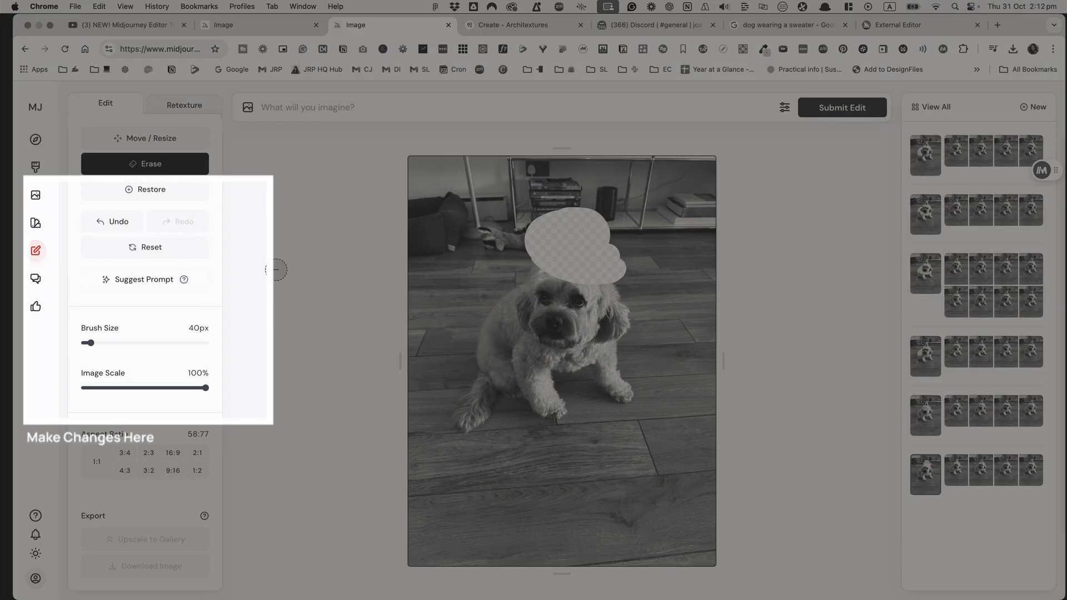
click(111, 221)
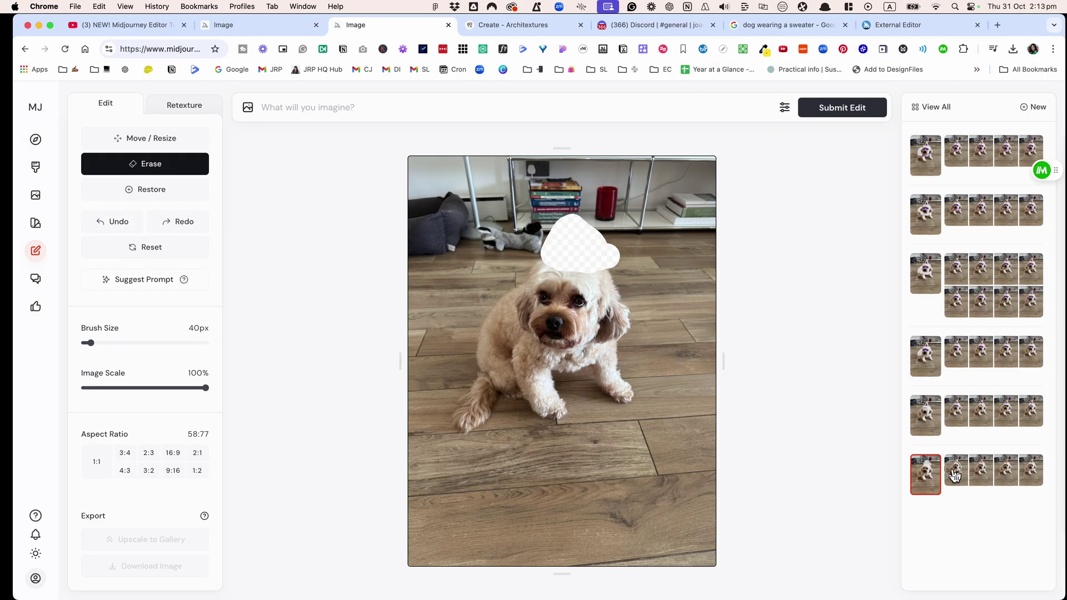
Step: Compare the party-hat variants, then select the sunglasses edit with larger purple sunglasses
click(954, 473)
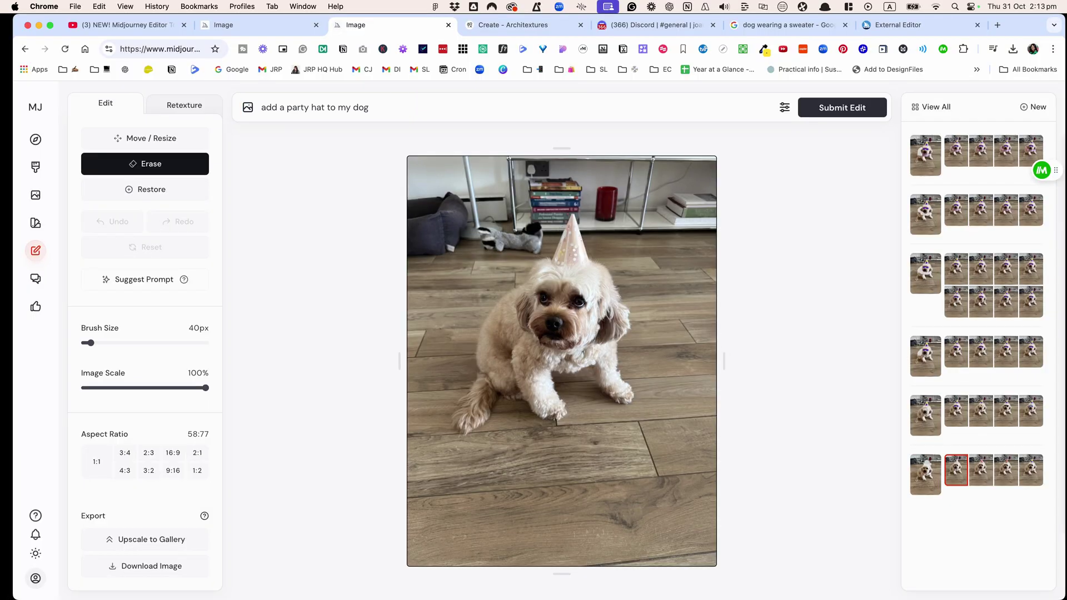
click(987, 478)
click(1006, 472)
click(1031, 480)
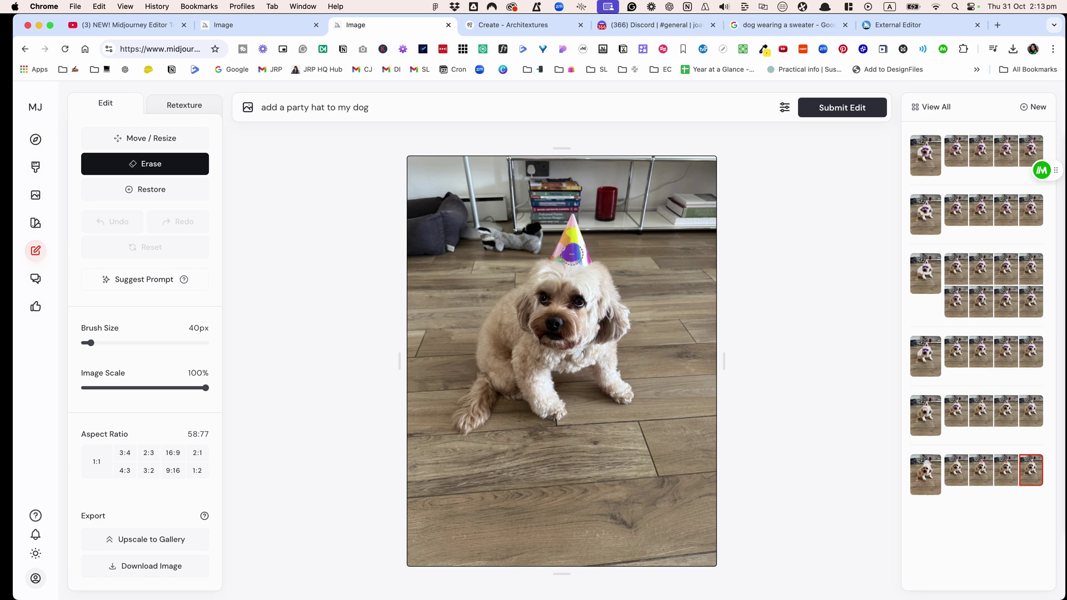
click(925, 416)
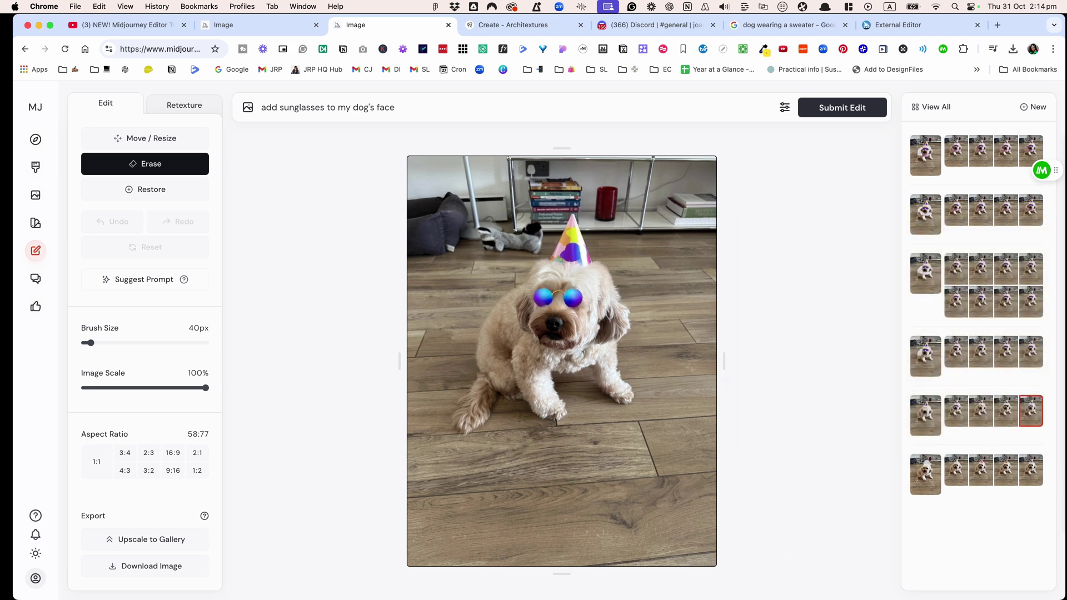
click(956, 411)
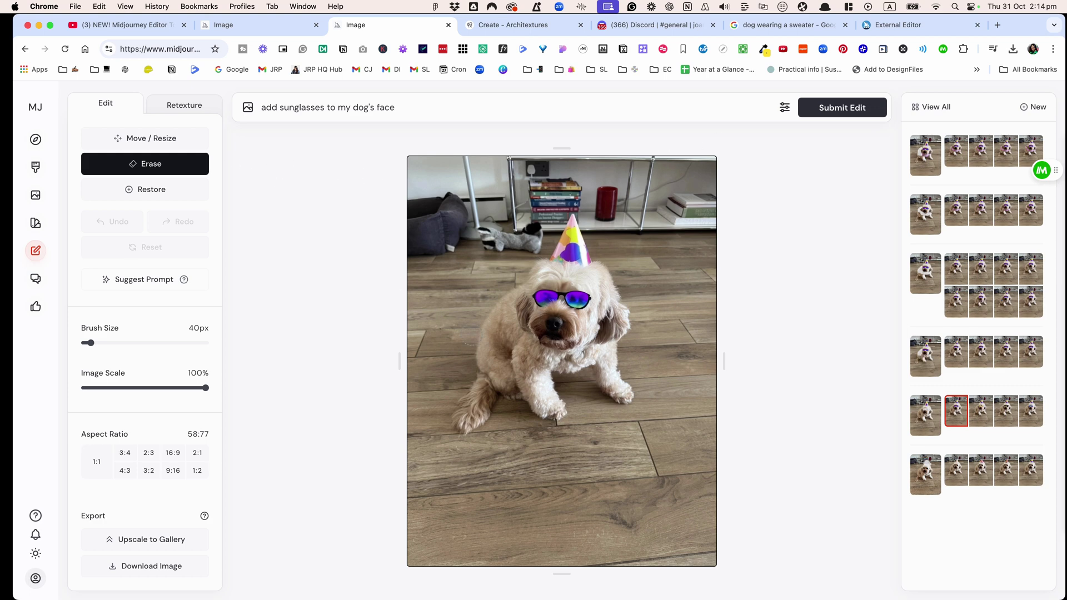
Step: Browse the Memphis jumper edit attempt and its four variants
click(924, 355)
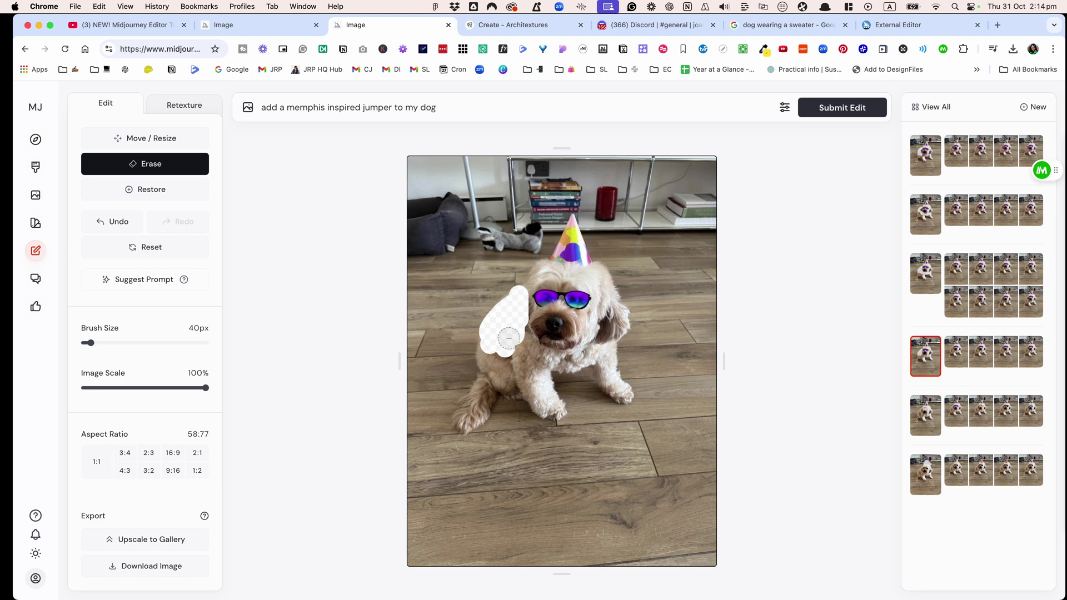
click(957, 352)
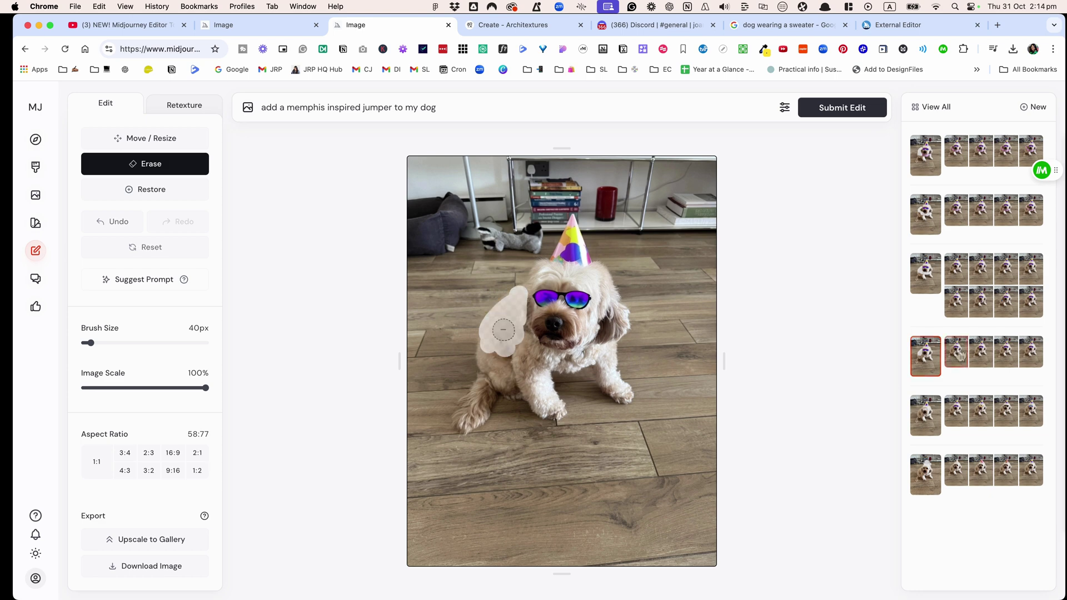
click(987, 356)
click(1008, 356)
click(1031, 359)
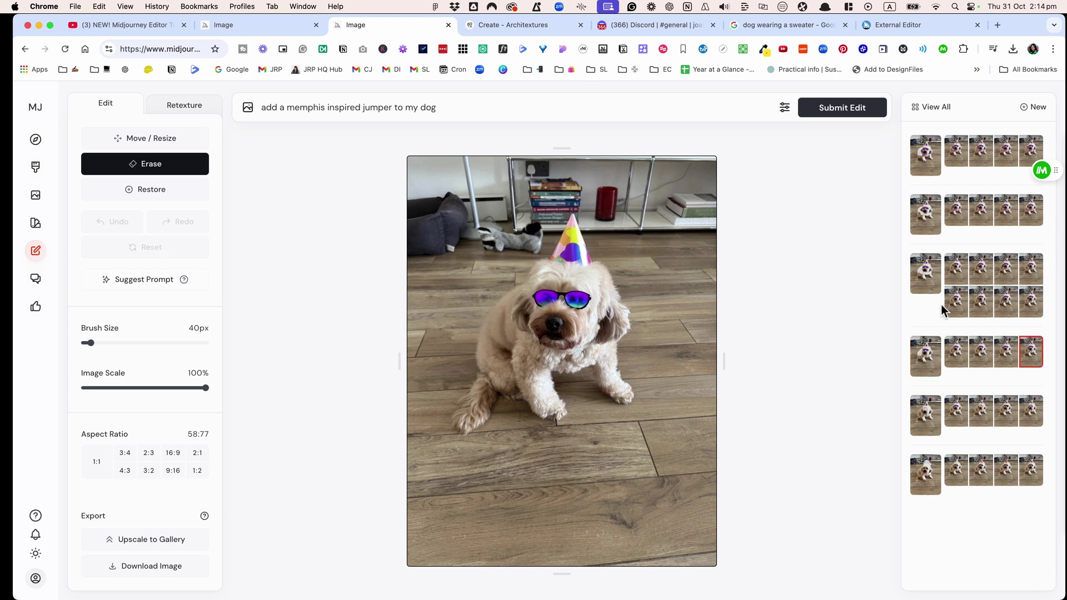
Step: Review the bright sweater variants and open the sweater edit that uses a reference image
click(927, 273)
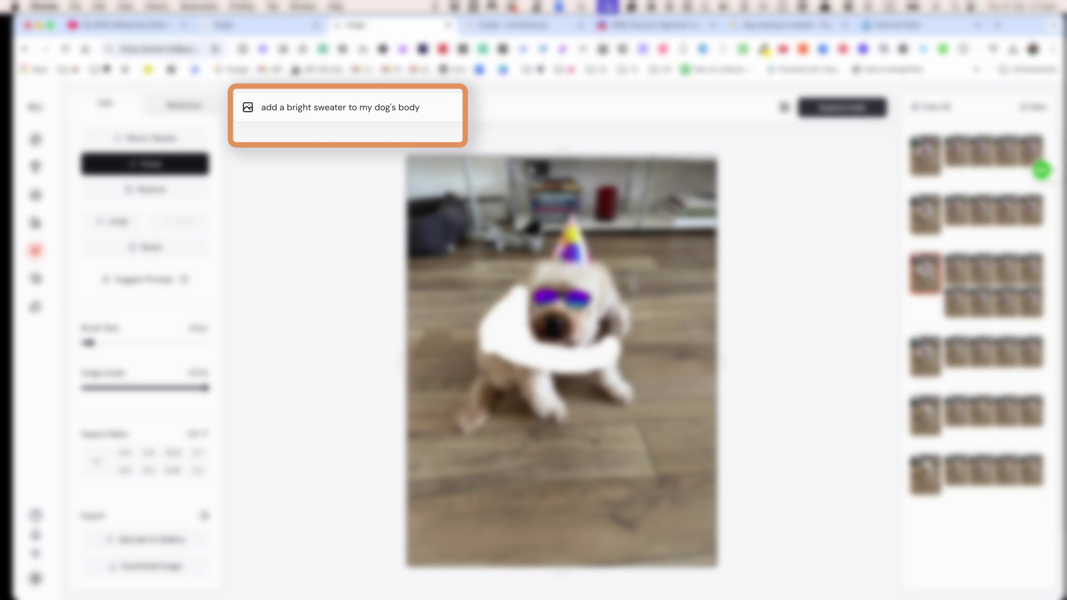
click(1009, 271)
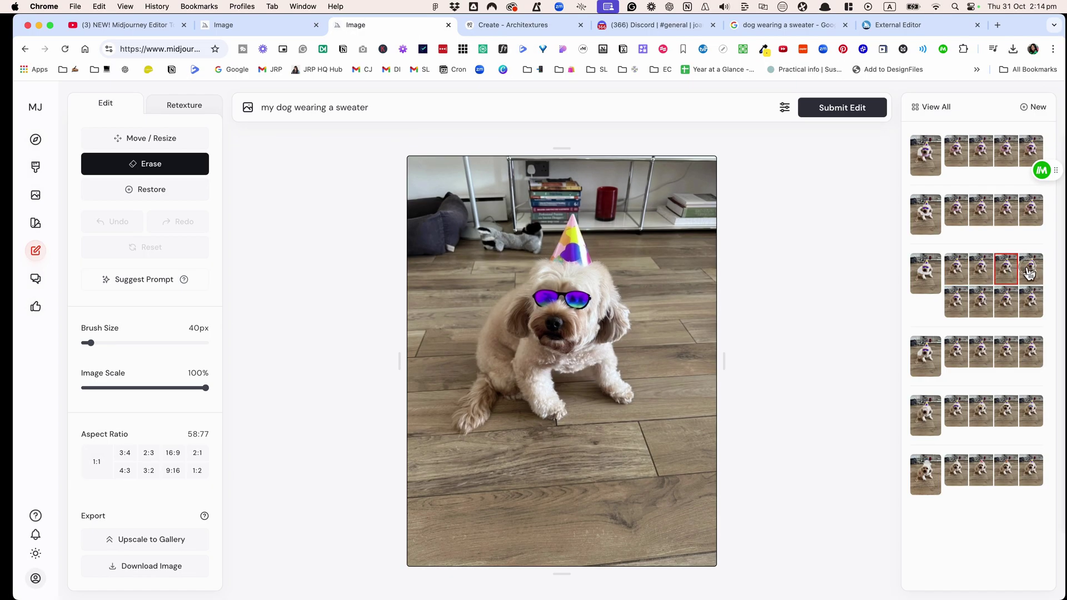
click(983, 301)
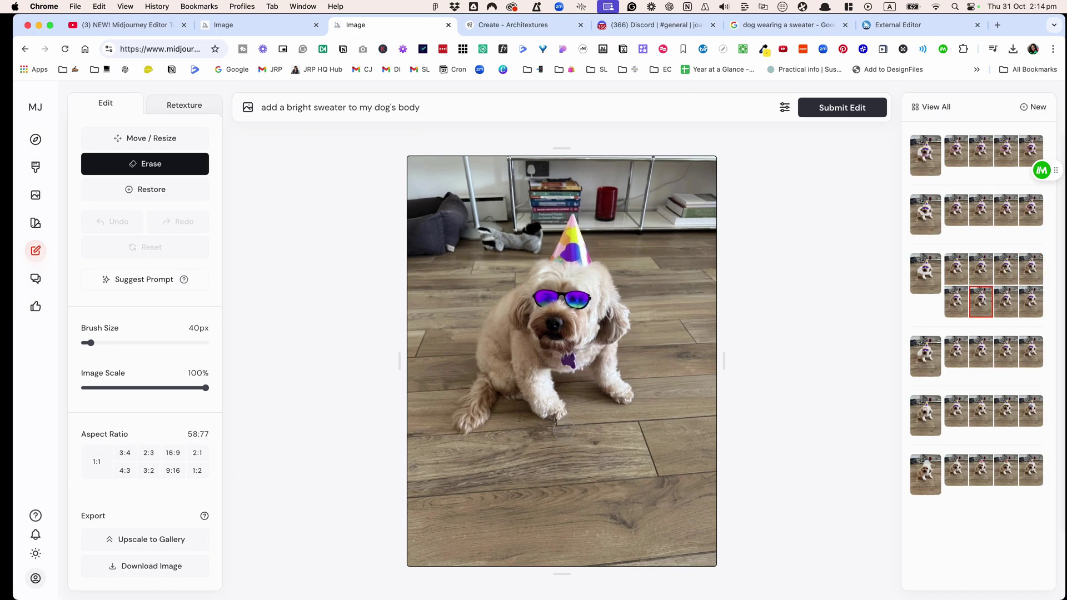
click(927, 217)
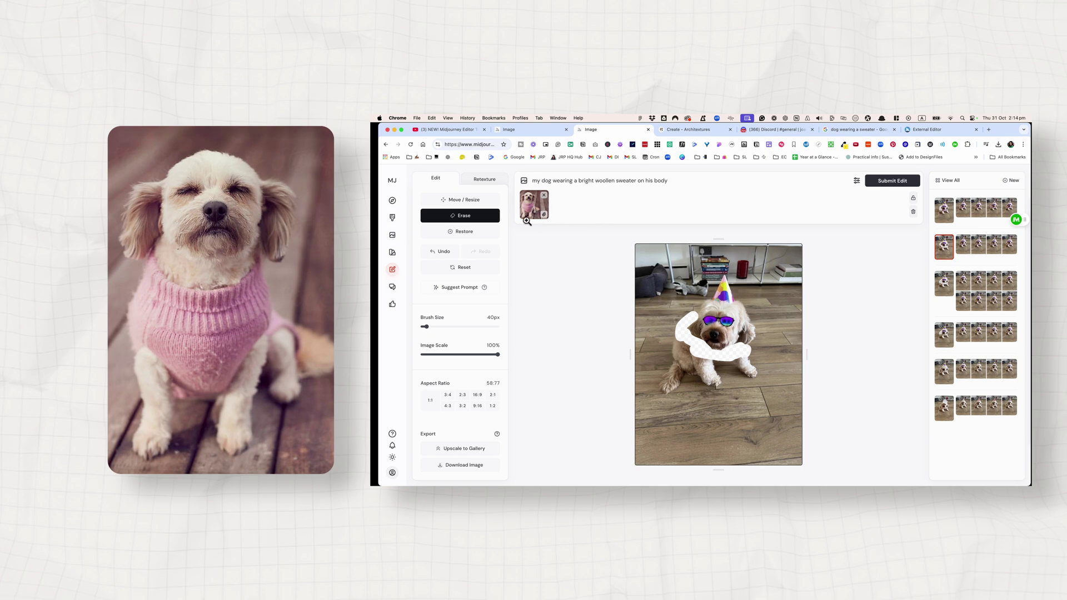
Step: Show the saved reference image library containing the pink-sweater dog photo
click(524, 182)
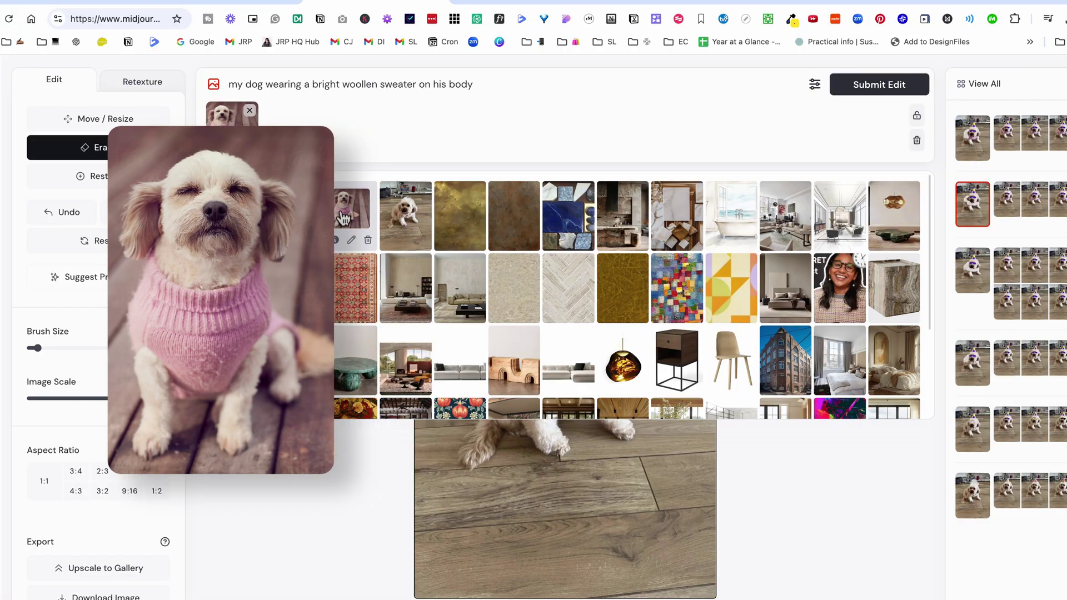
mouse_move(602, 254)
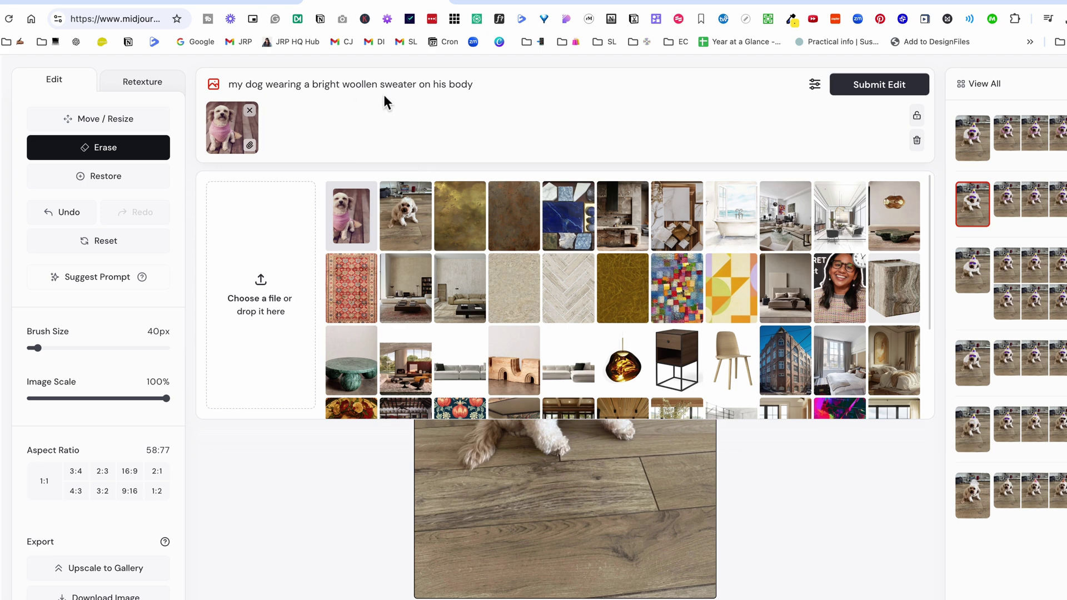
Step: Attach the pink-sweater dog photo as reference and compare the pink-sweater results
click(237, 148)
click(824, 123)
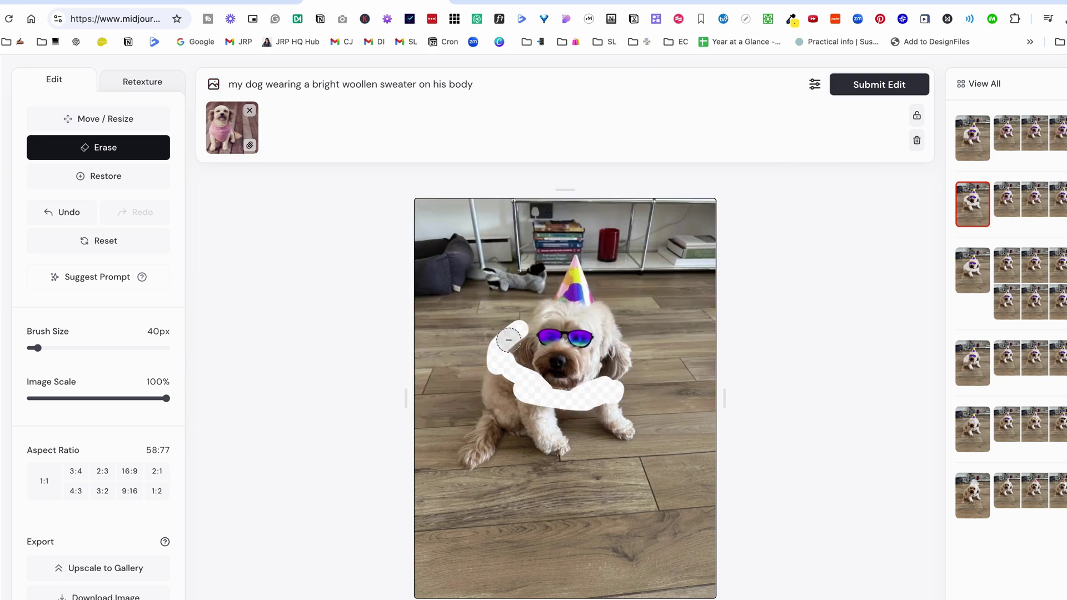
click(1027, 212)
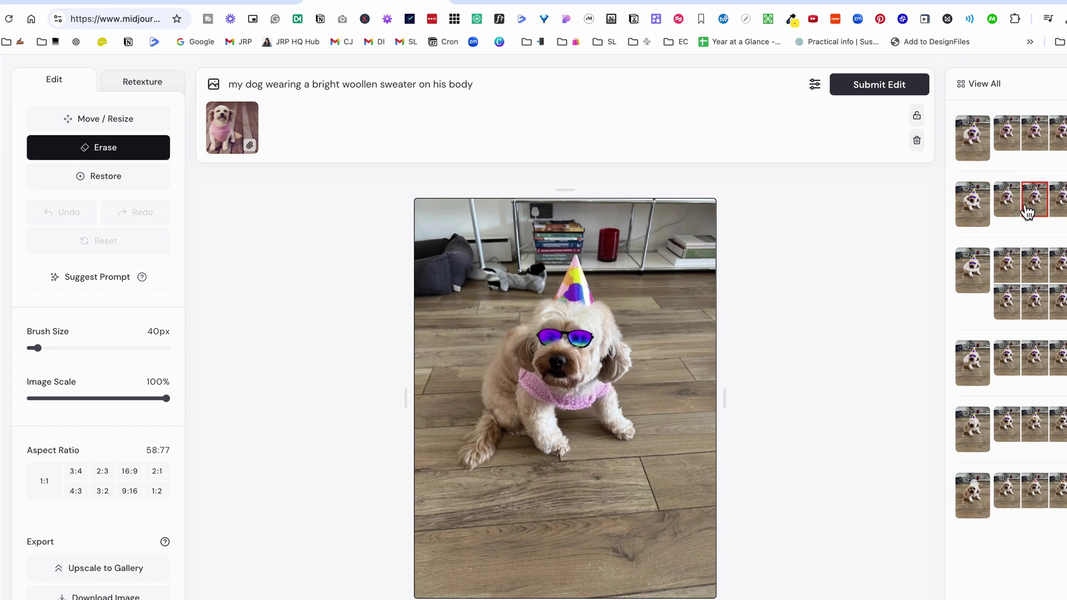
click(1062, 210)
key(Left)
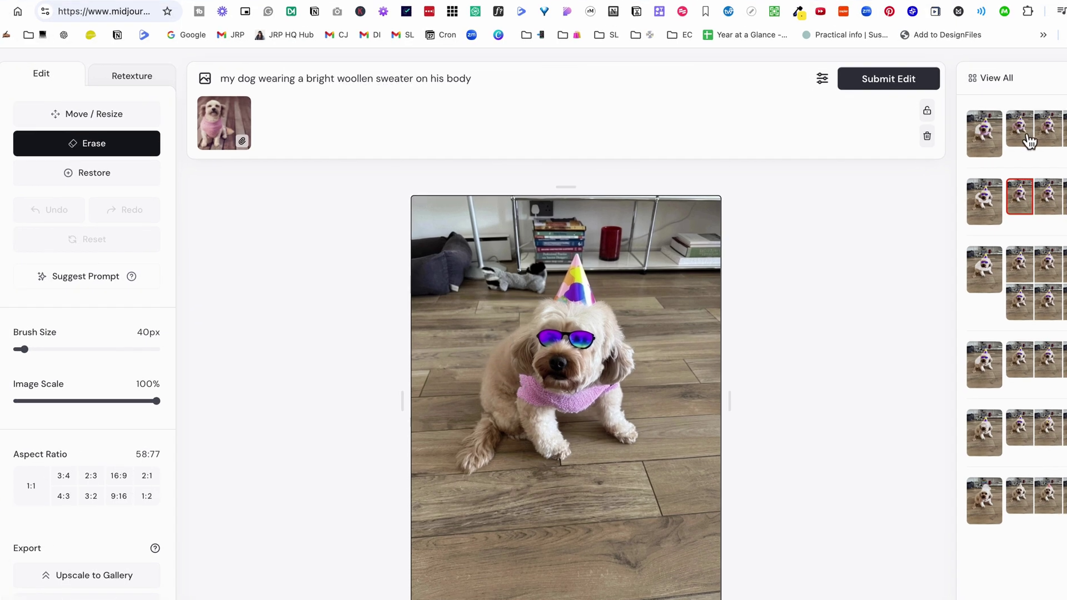
Step: Compare the three sweater variants and settle on the fuller pink sweater
click(987, 137)
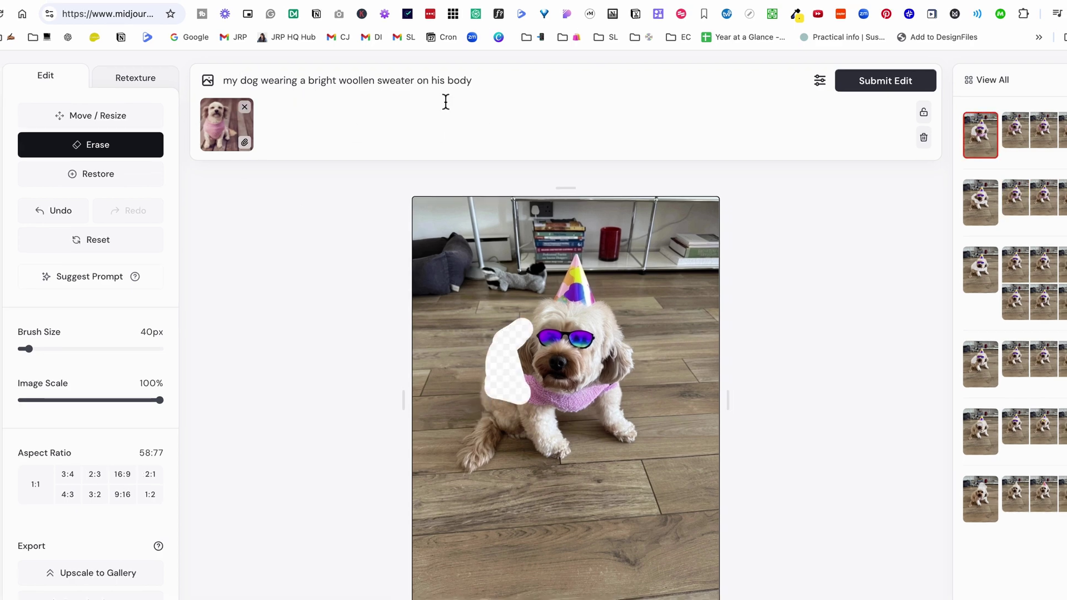
click(1022, 133)
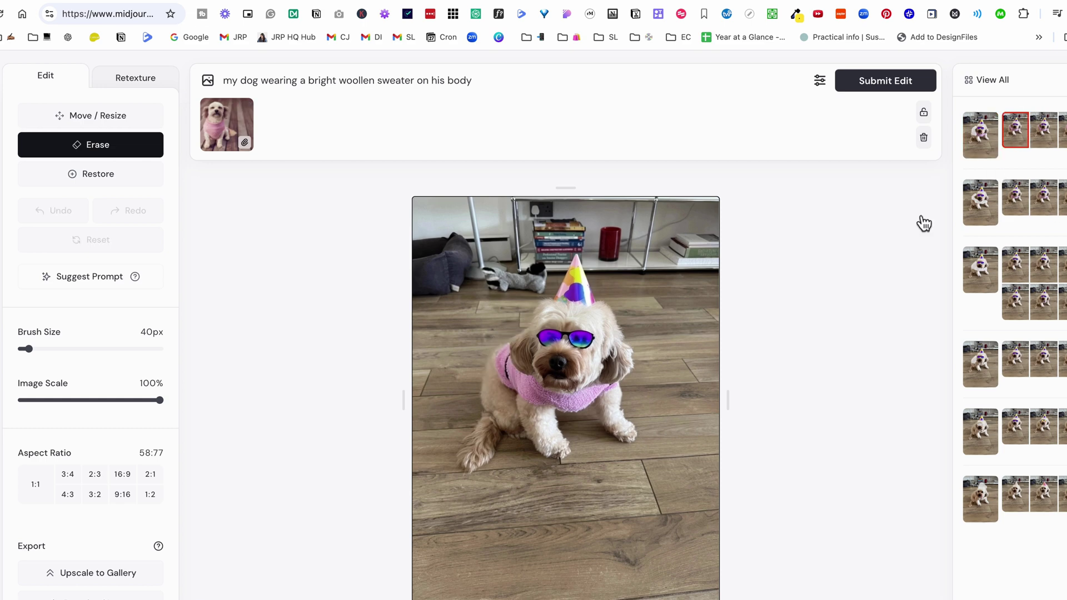
click(1037, 132)
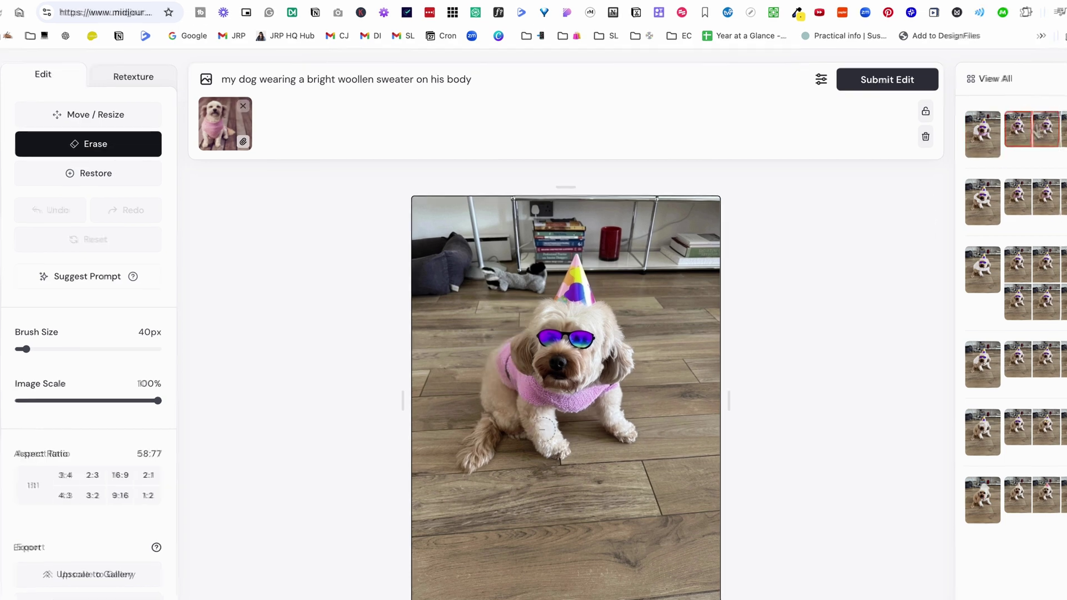
click(1015, 131)
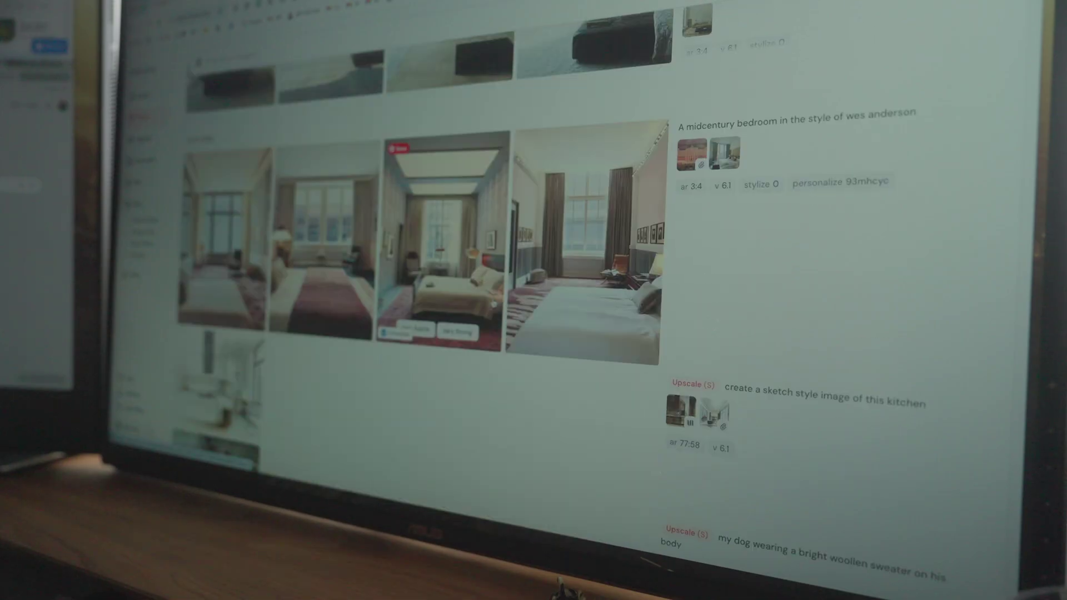
Step: Scroll back up the page toward the Explore feed of community images
scroll(493, 305, up, 10)
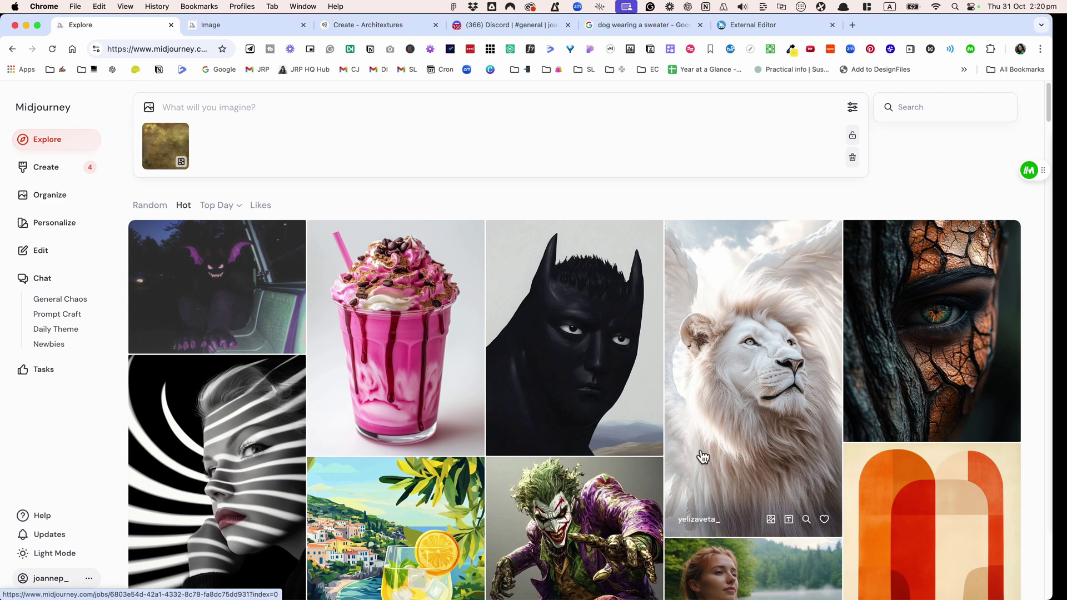
Step: Scroll through the Explore grid of community images for inspiration
scroll(703, 456, down, 8)
scroll(703, 457, up, 5)
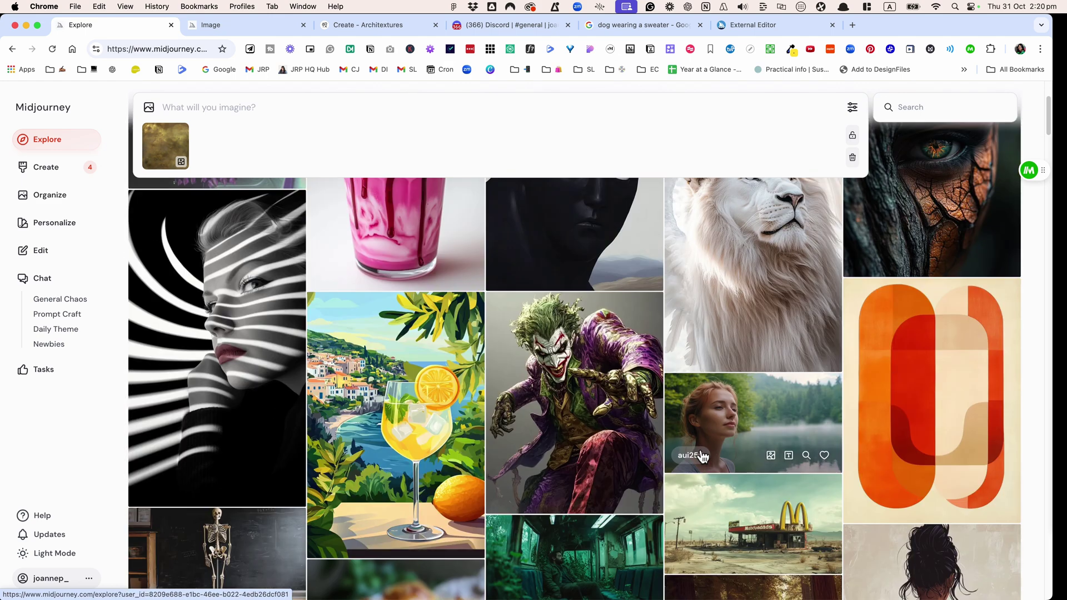
scroll(703, 457, down, 3)
scroll(703, 457, down, 8)
scroll(703, 456, down, 7)
scroll(703, 457, up, 4)
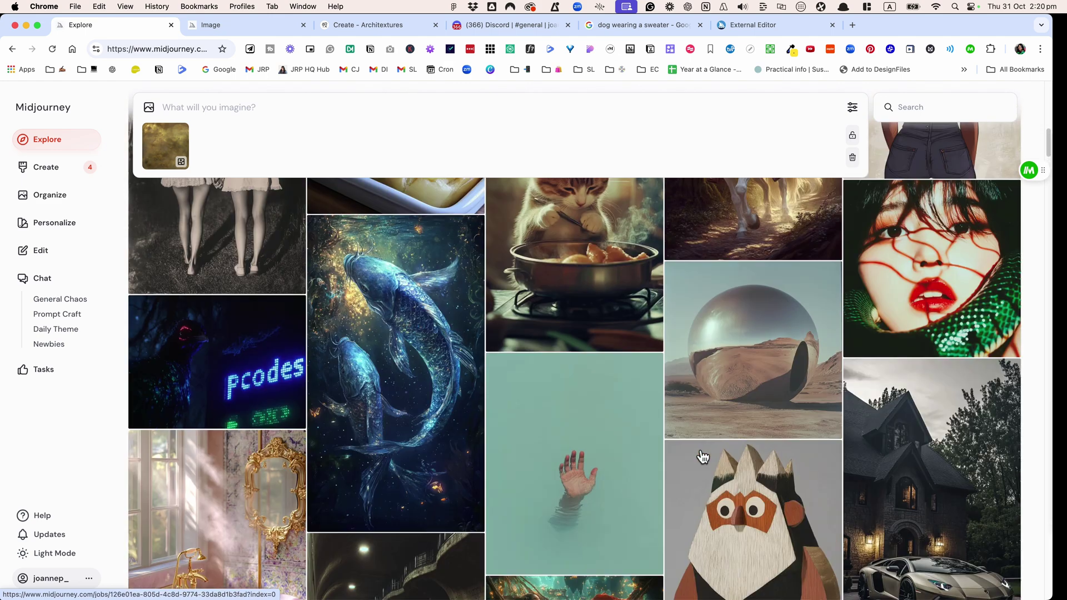
scroll(703, 457, down, 7)
scroll(703, 457, down, 8)
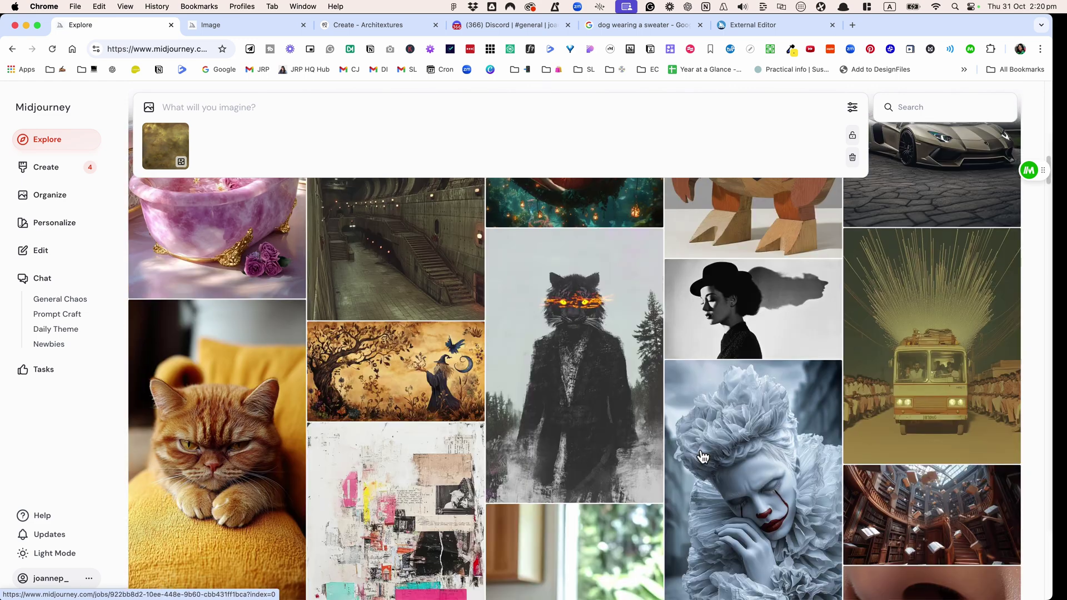
scroll(703, 457, up, 2)
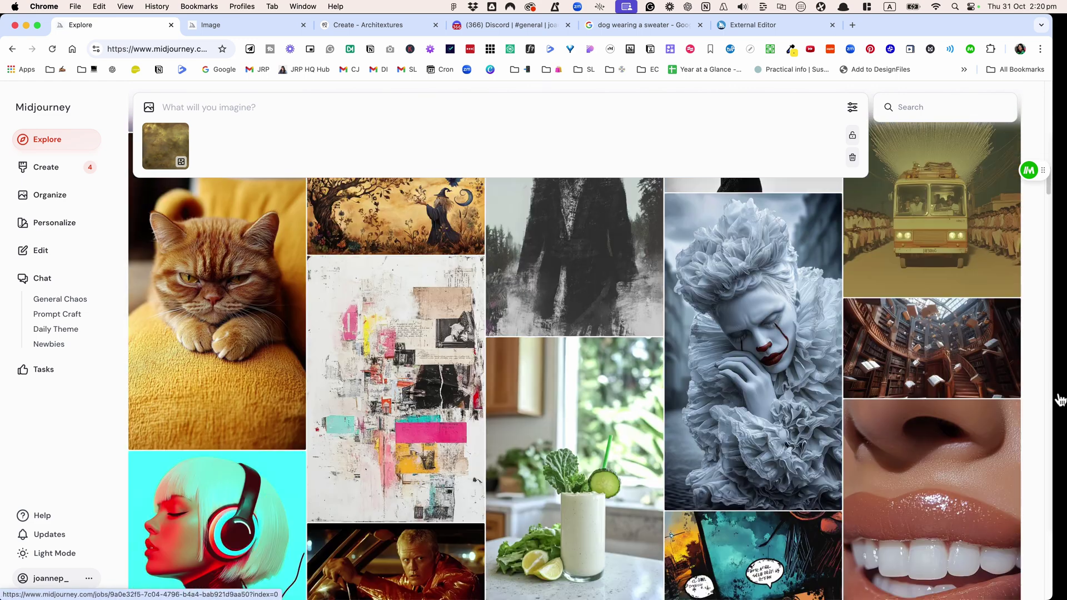
scroll(531, 494, down, 12)
scroll(531, 493, down, 15)
scroll(530, 493, up, 2)
scroll(531, 493, down, 5)
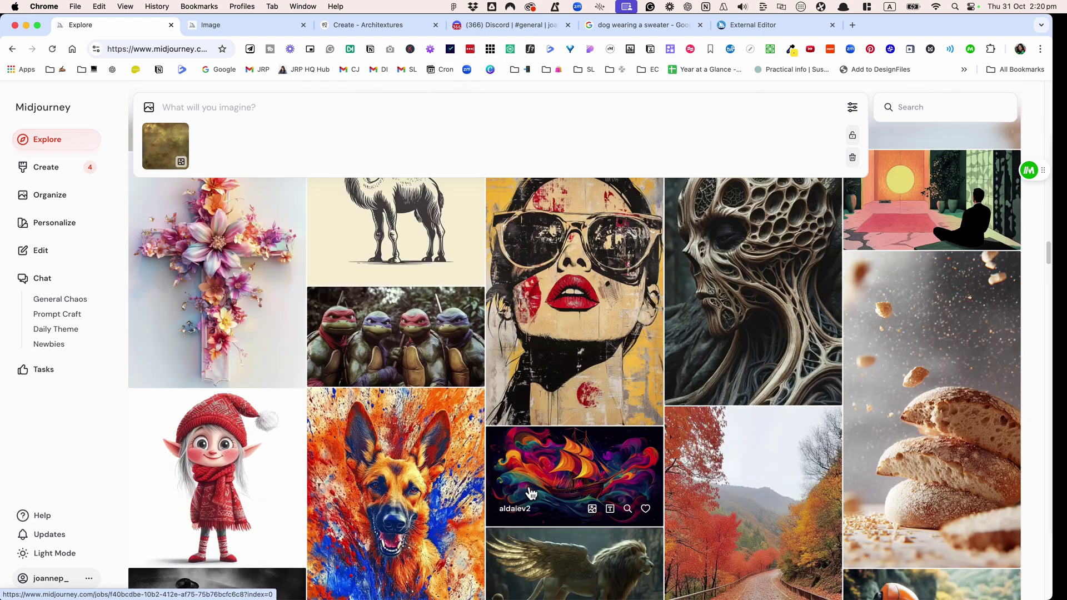
scroll(487, 450, down, 5)
scroll(488, 452, down, 4)
Step: Open the glass house image for a closer look, return to the feed, and keep browsing
click(488, 452)
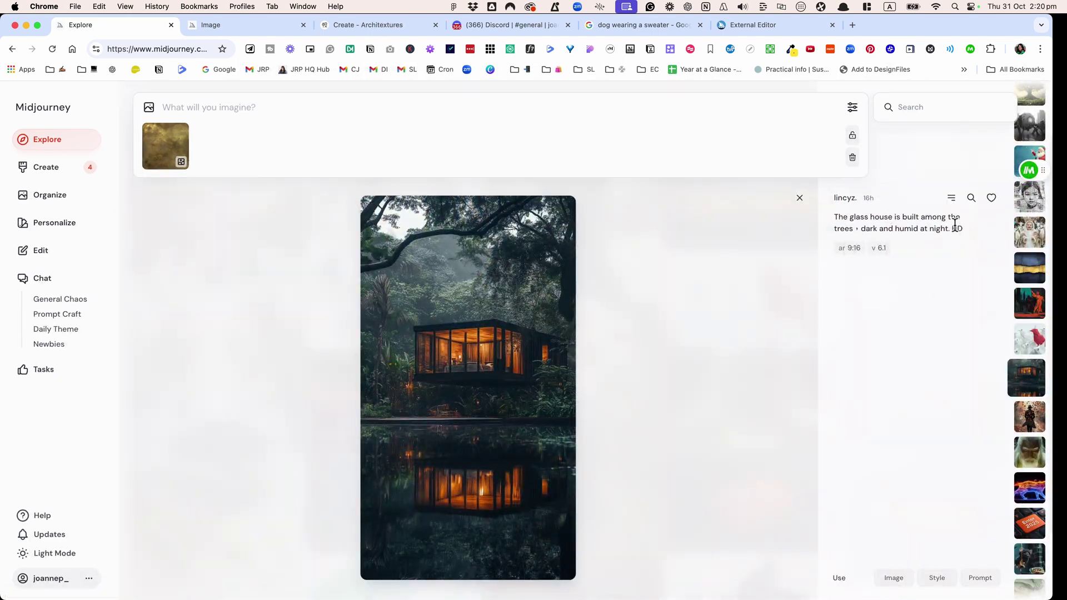
click(13, 49)
scroll(772, 448, down, 4)
scroll(782, 448, down, 4)
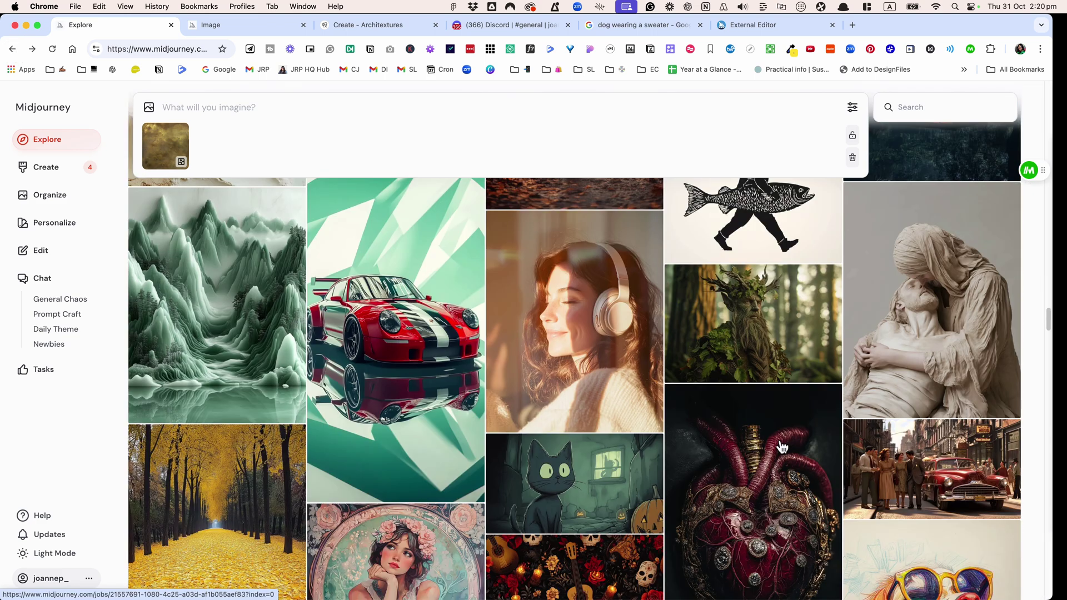
scroll(782, 448, down, 5)
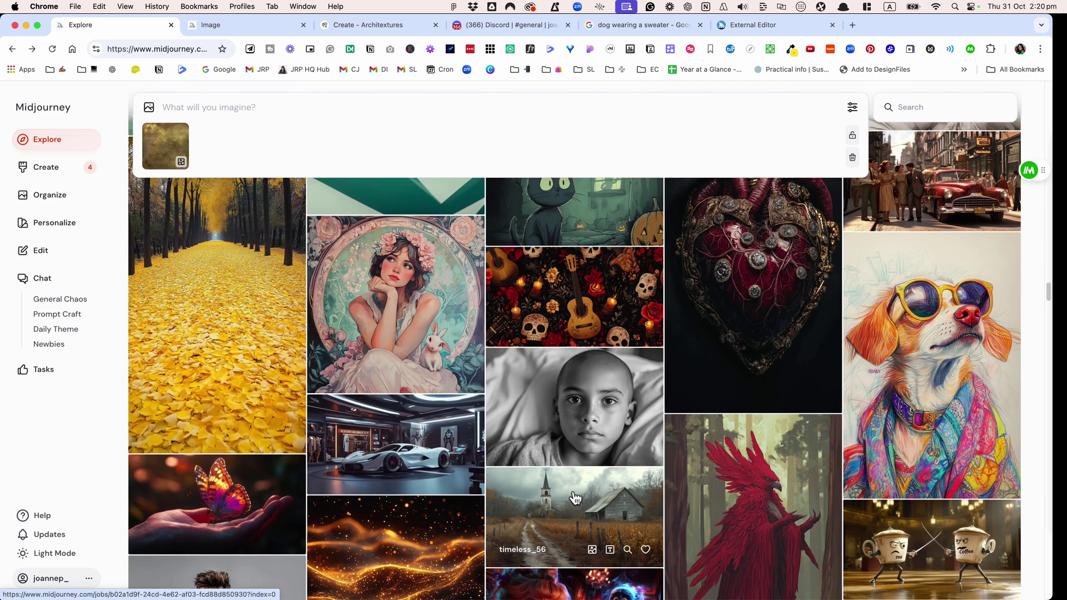
scroll(536, 519, down, 5)
scroll(538, 512, down, 5)
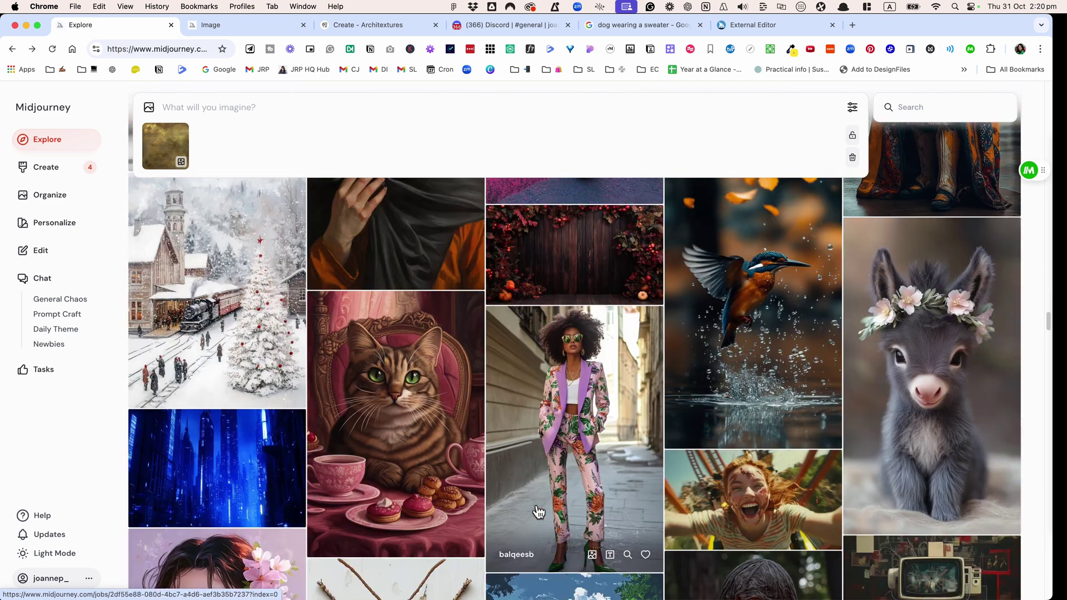
scroll(701, 497, down, 5)
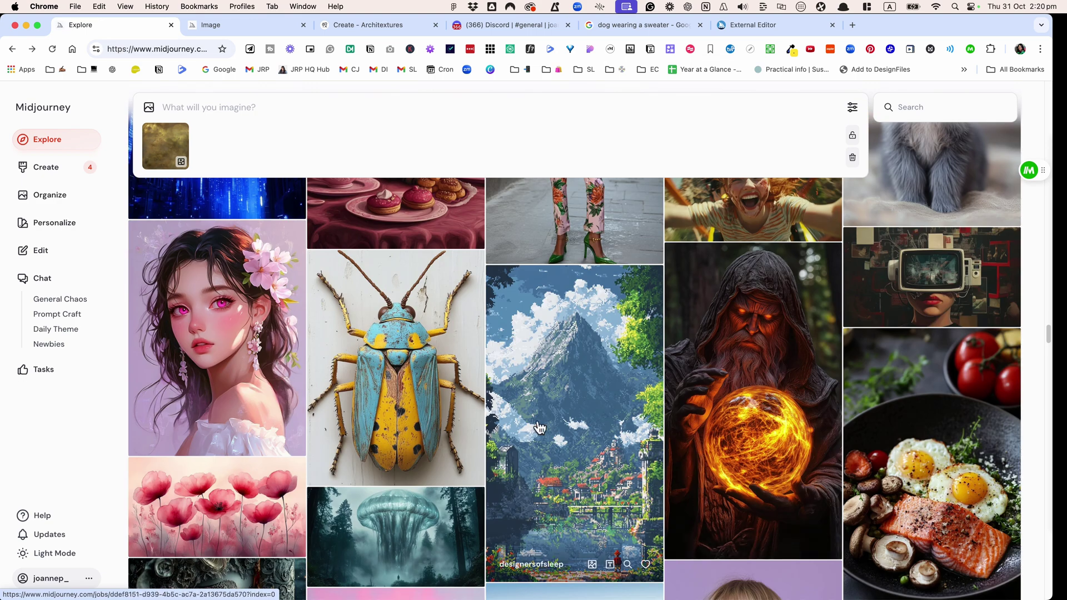
scroll(539, 427, down, 10)
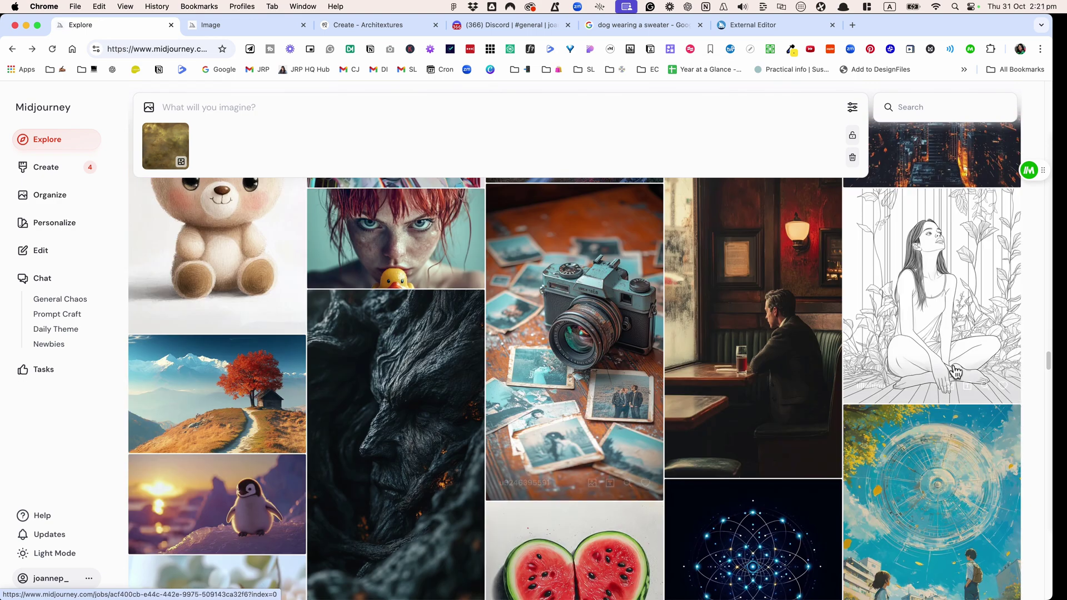
scroll(517, 505, down, 10)
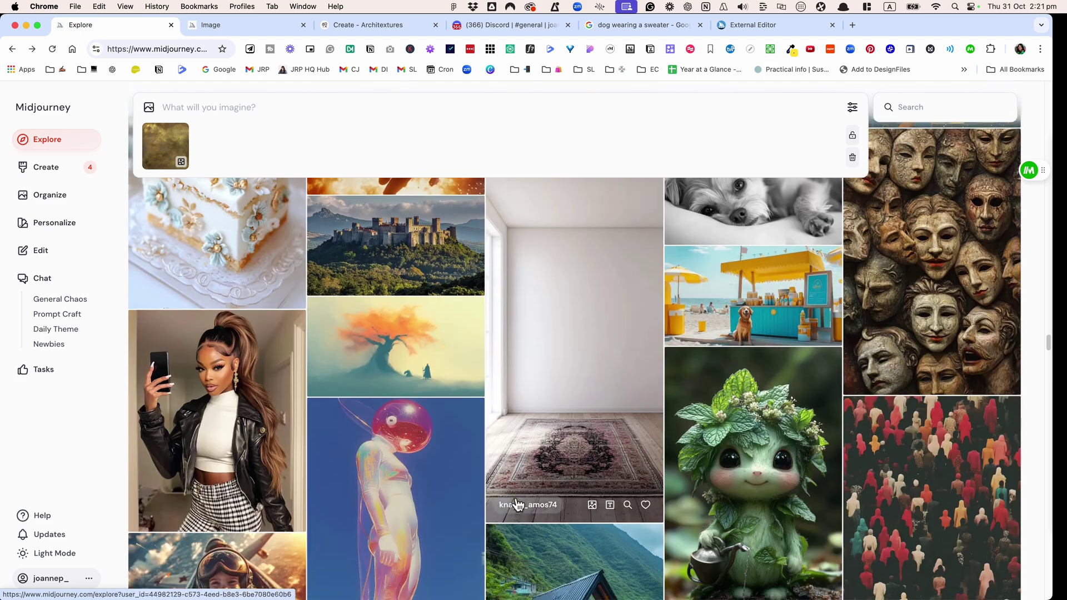
scroll(517, 505, down, 15)
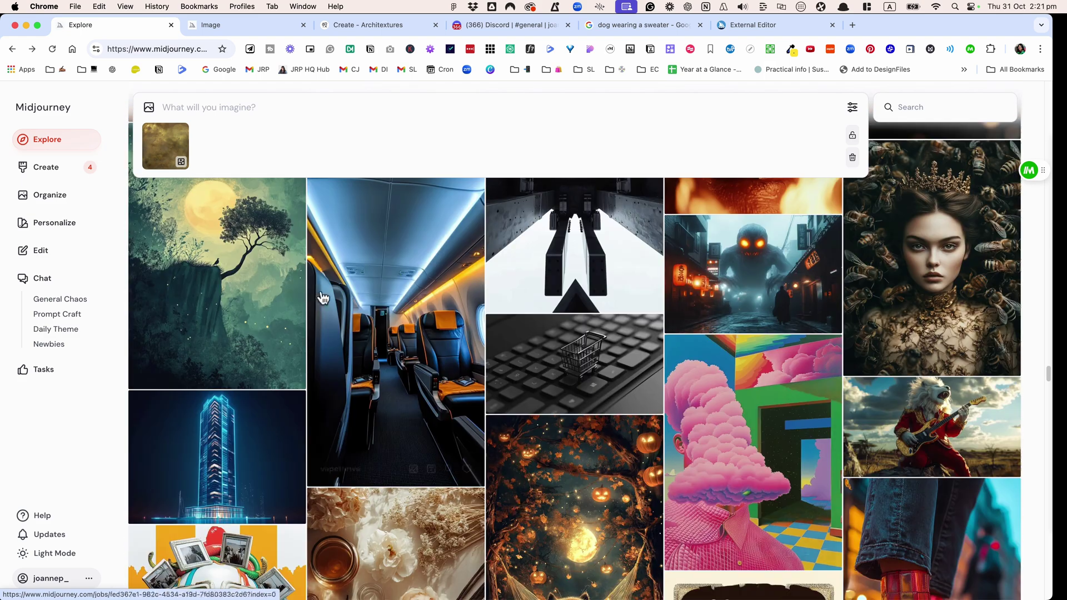
scroll(820, 574, up, 4)
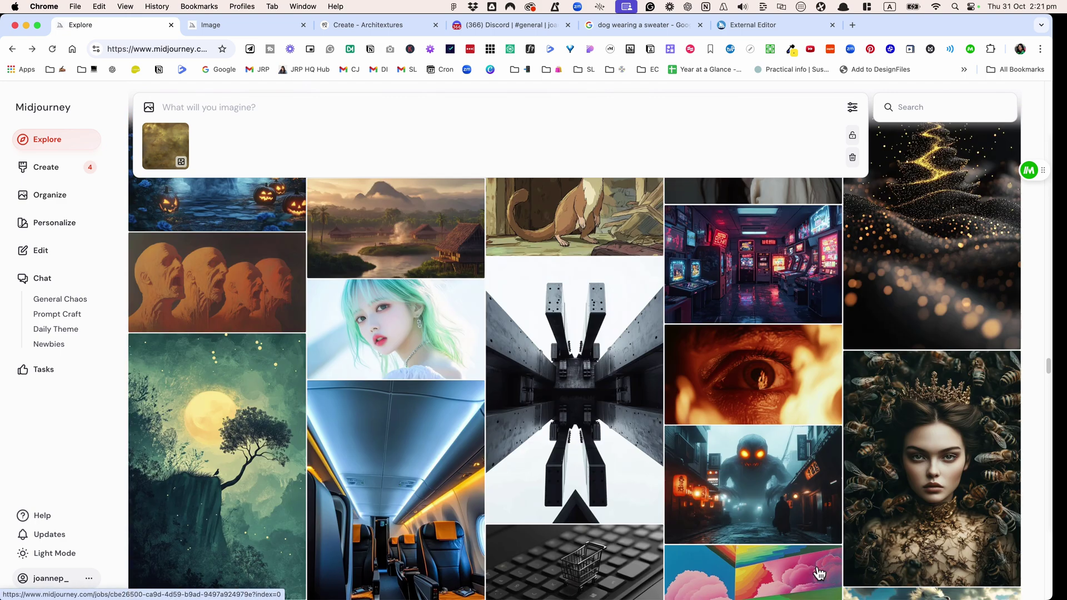
Step: Switch to your own creations feed and add the kitchen image as an image prompt
click(53, 172)
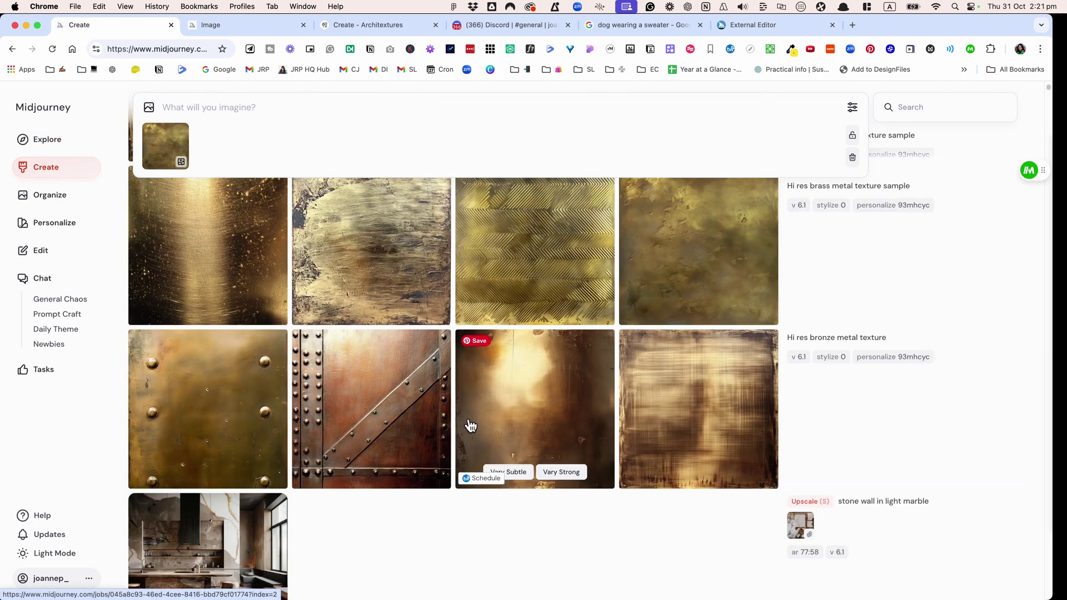
scroll(515, 419, down, 20)
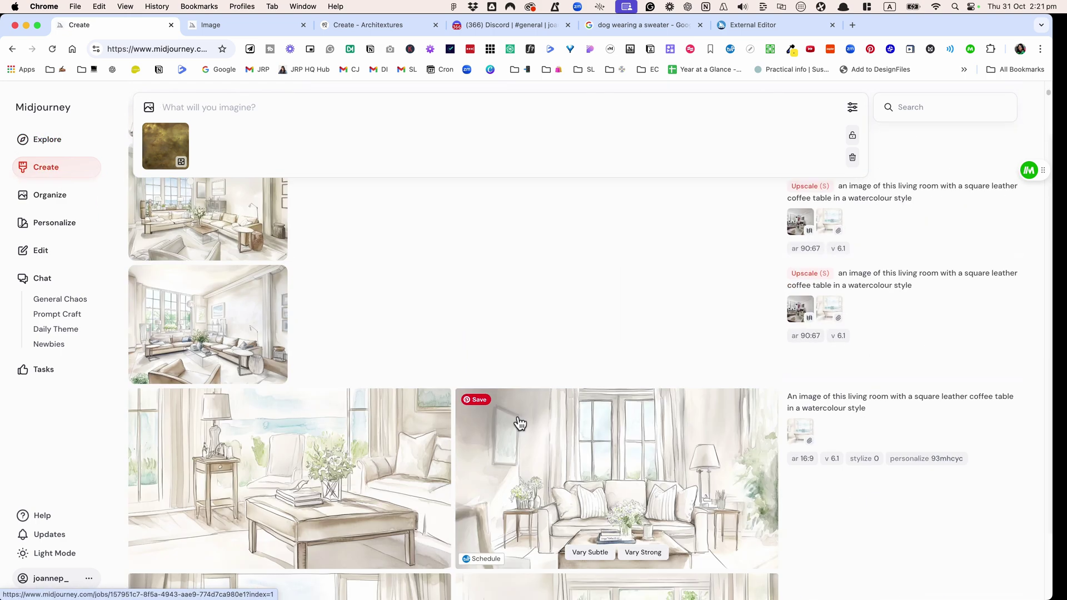
scroll(519, 422, down, 15)
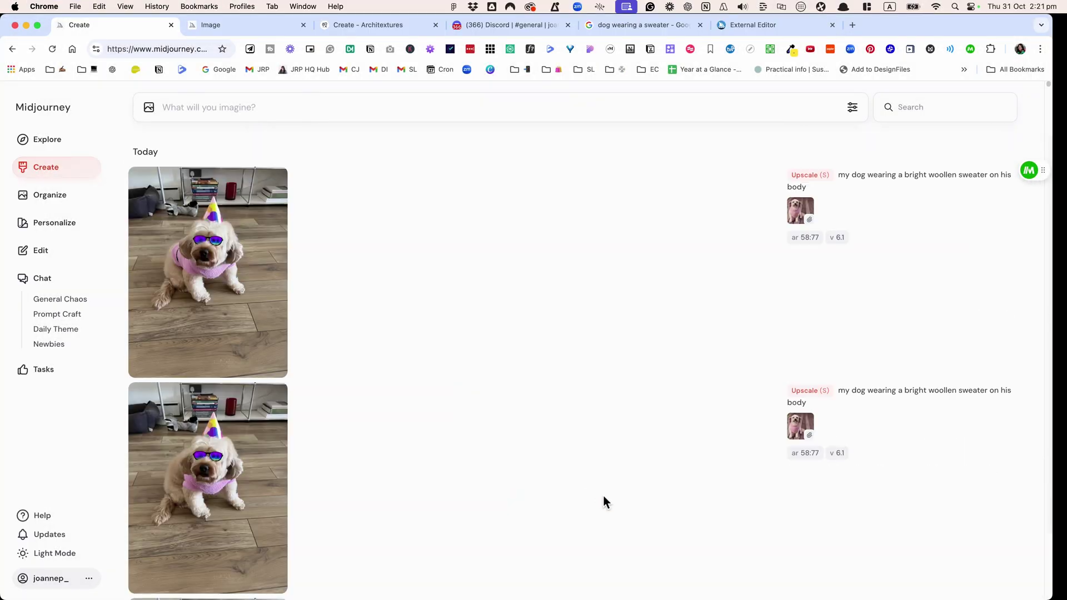
click(149, 106)
click(409, 220)
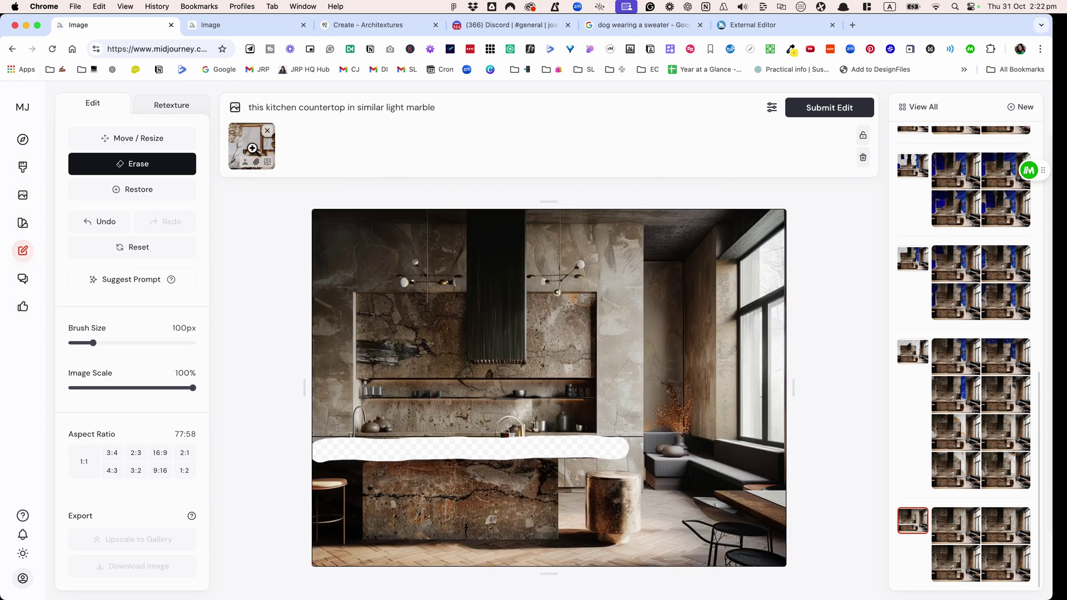
Step: Preview the marble flat-lay mood board reference, then open the kitchen picture in the editor
click(253, 148)
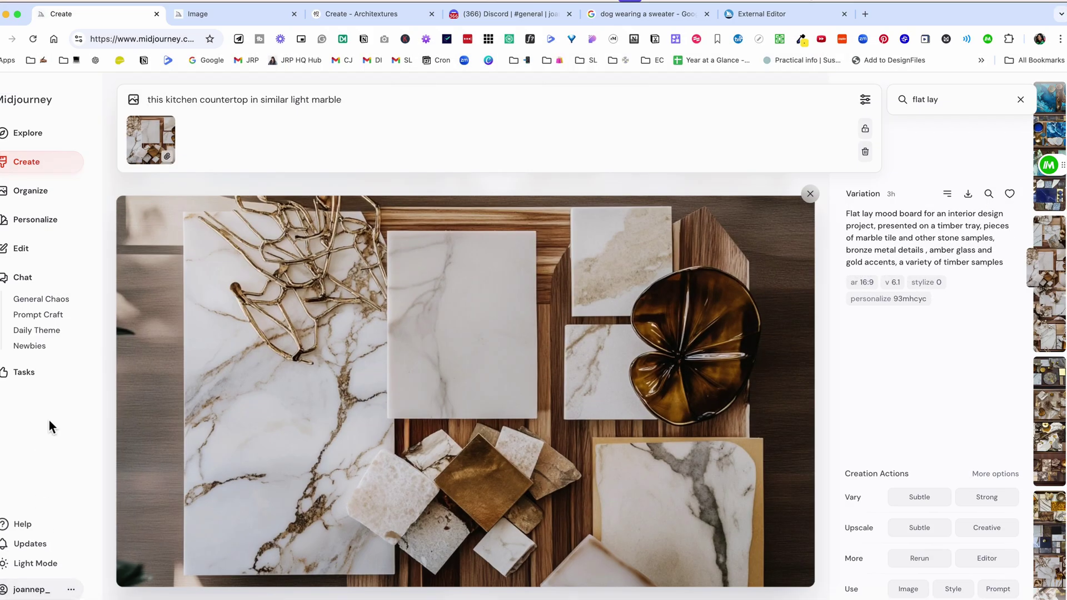
click(295, 378)
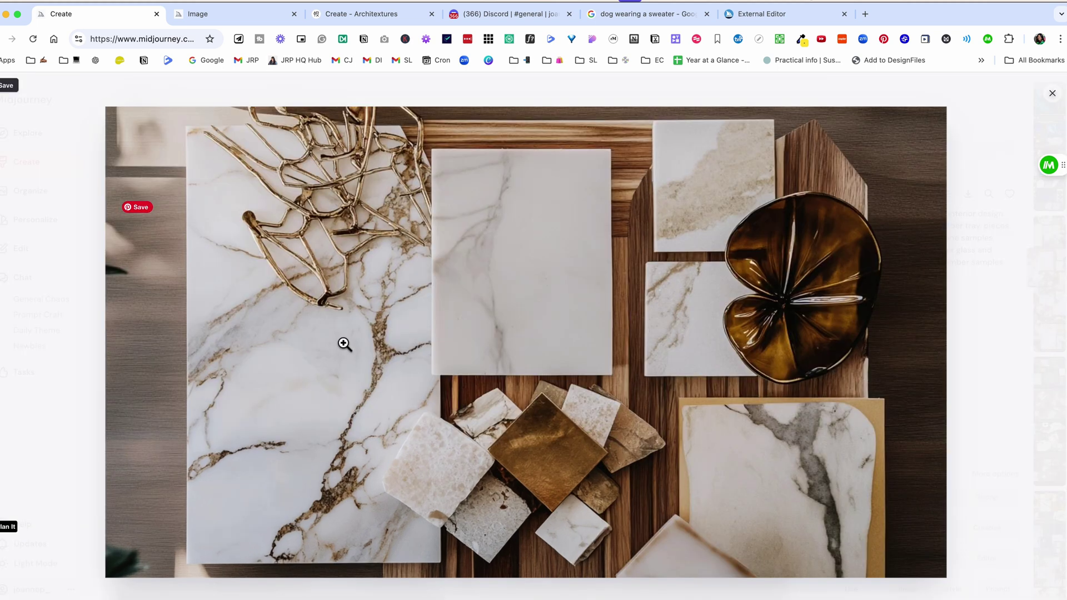
click(1050, 93)
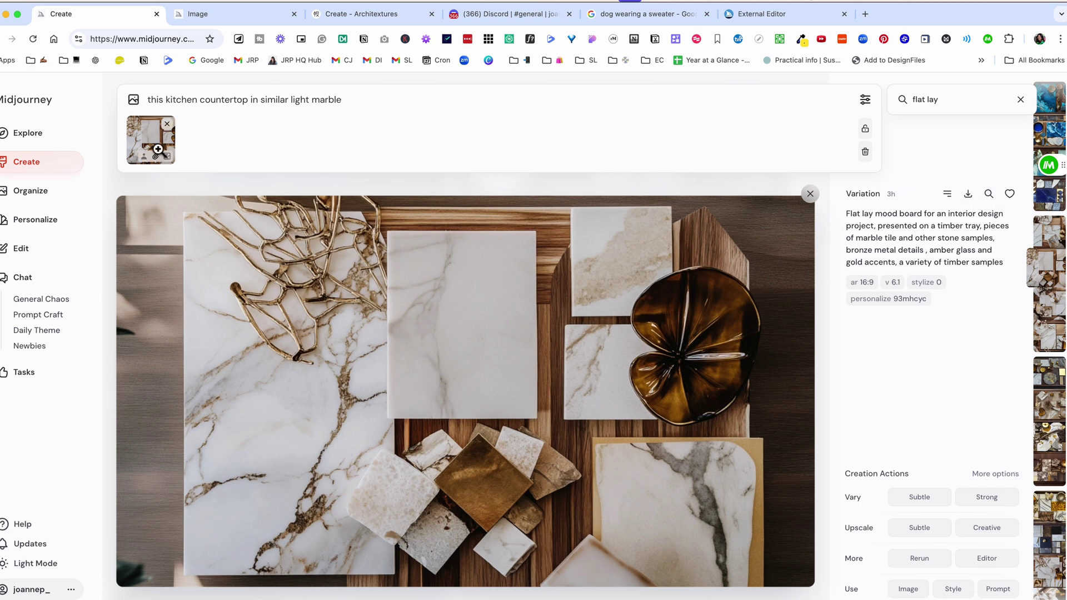
click(159, 149)
click(1015, 140)
click(16, 246)
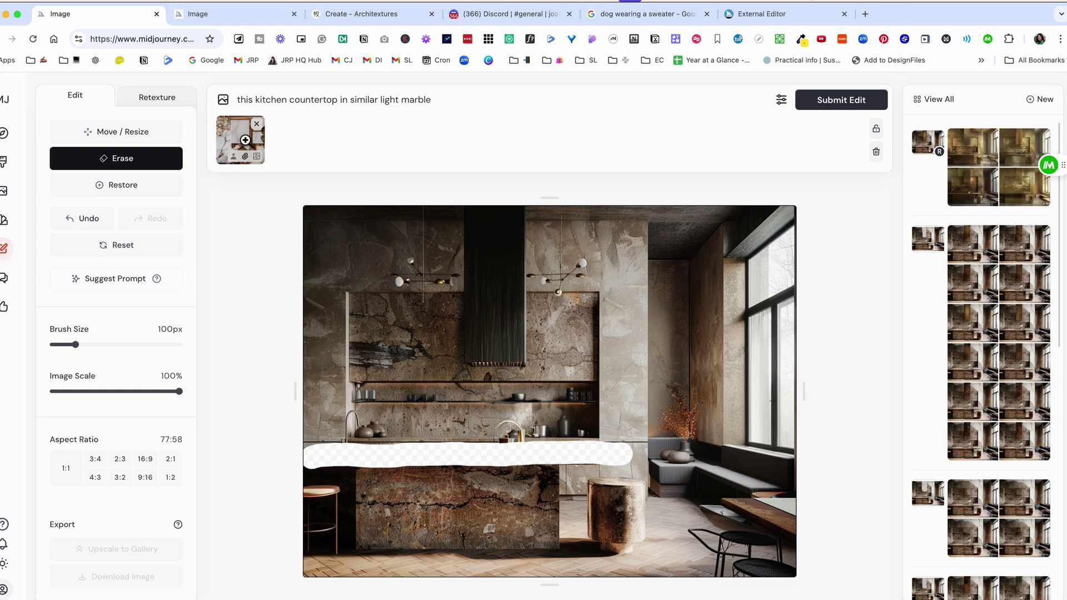
Step: Attach the marble mood board as reference, set the erase brush to 60px, and widen the countertop erasure
click(242, 146)
click(950, 151)
click(223, 99)
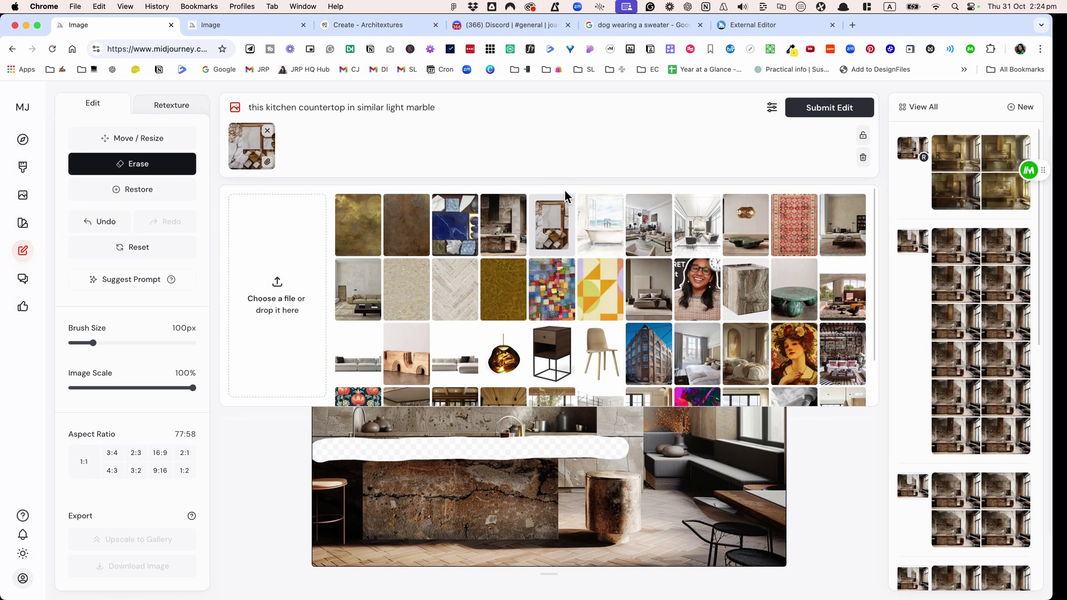
click(565, 196)
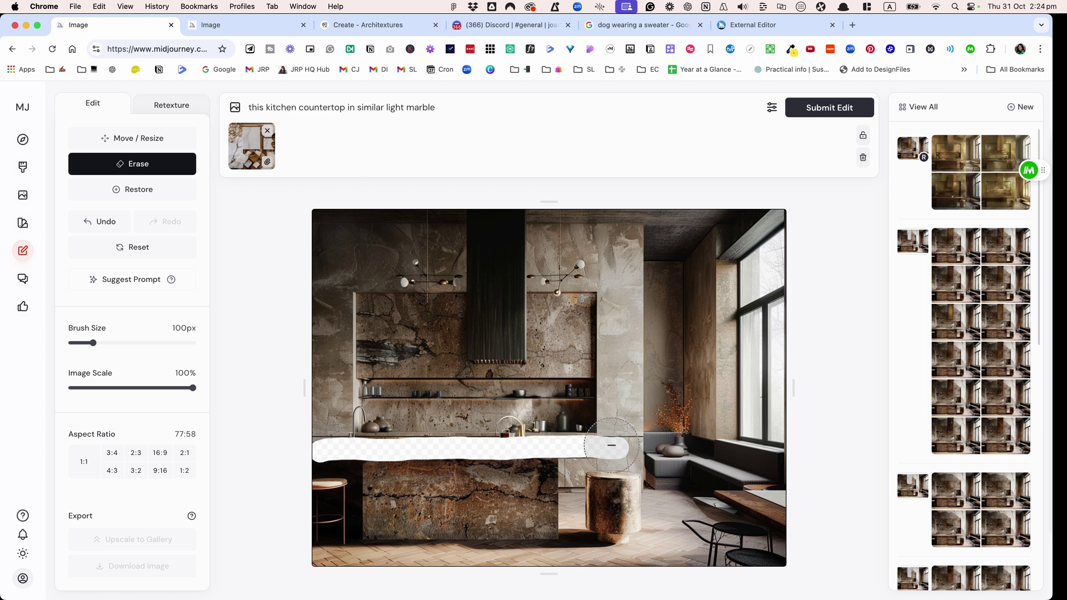
drag(93, 343, 83, 343)
drag(314, 453, 626, 448)
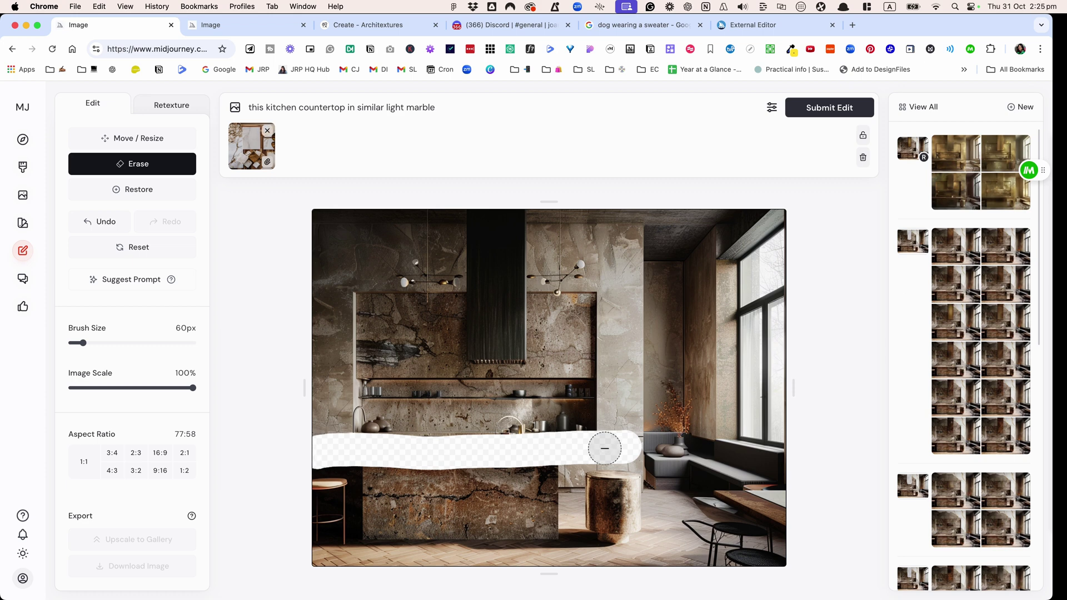
Step: Load the newest countertop edit and compare its first, top-right and bottom-right variants
scroll(910, 531, down, 1)
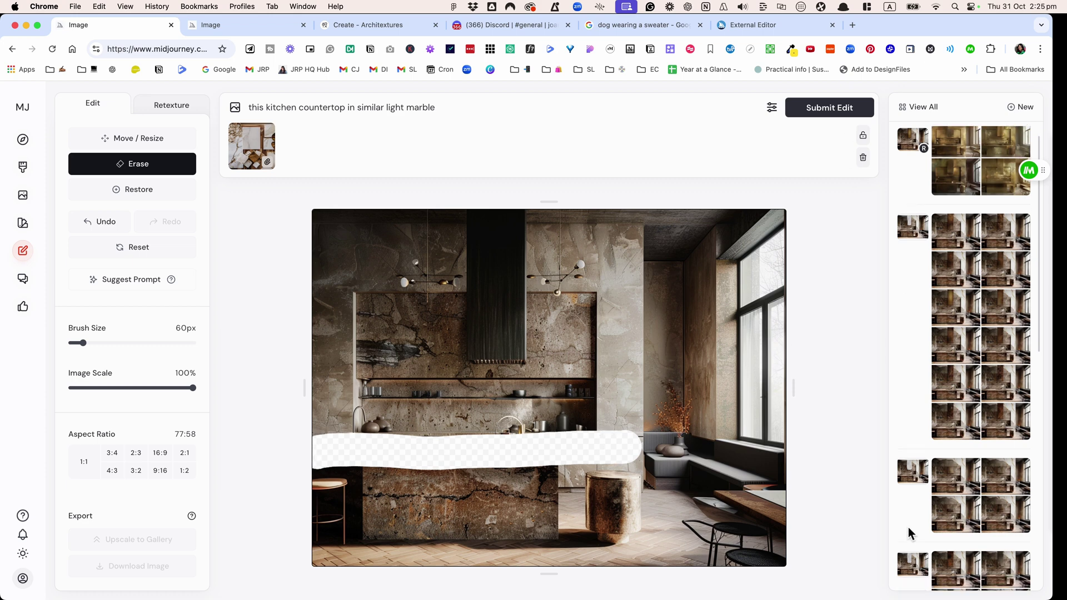
scroll(910, 533, down, 10)
click(914, 528)
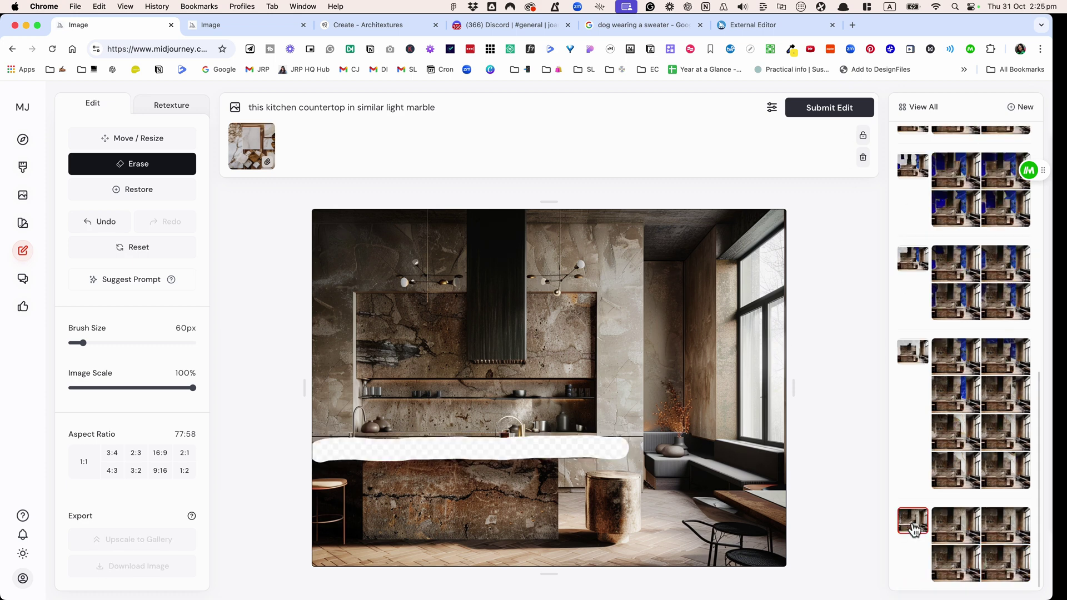
click(953, 536)
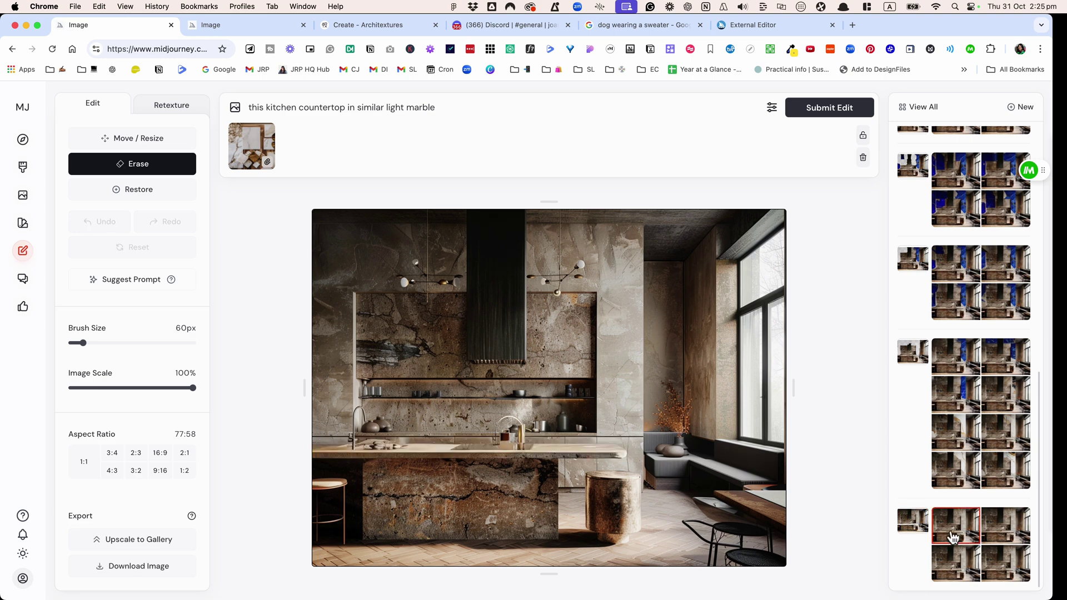
click(1006, 535)
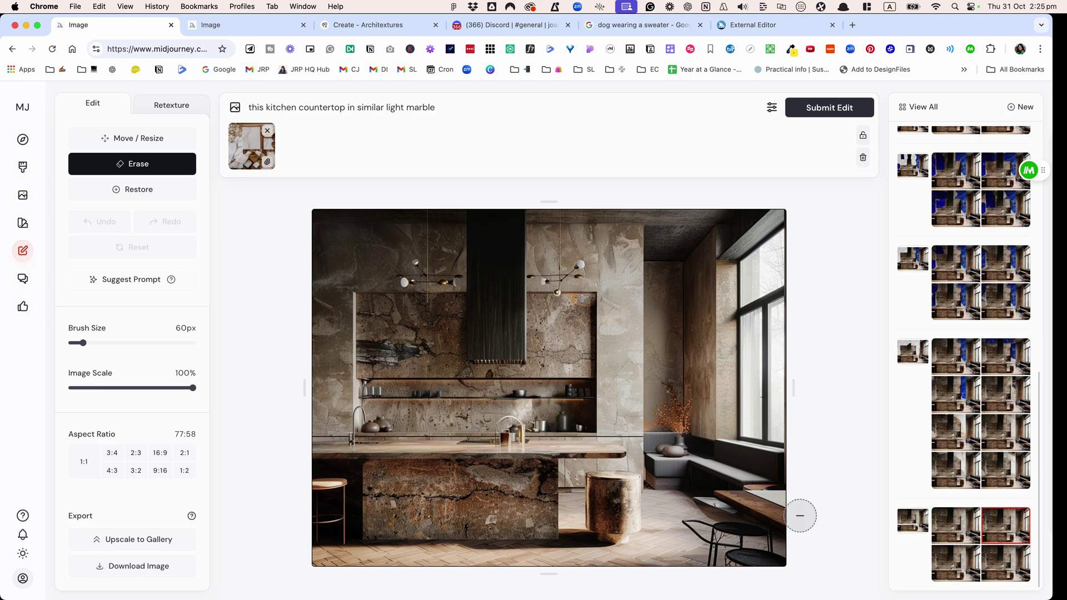
click(1001, 561)
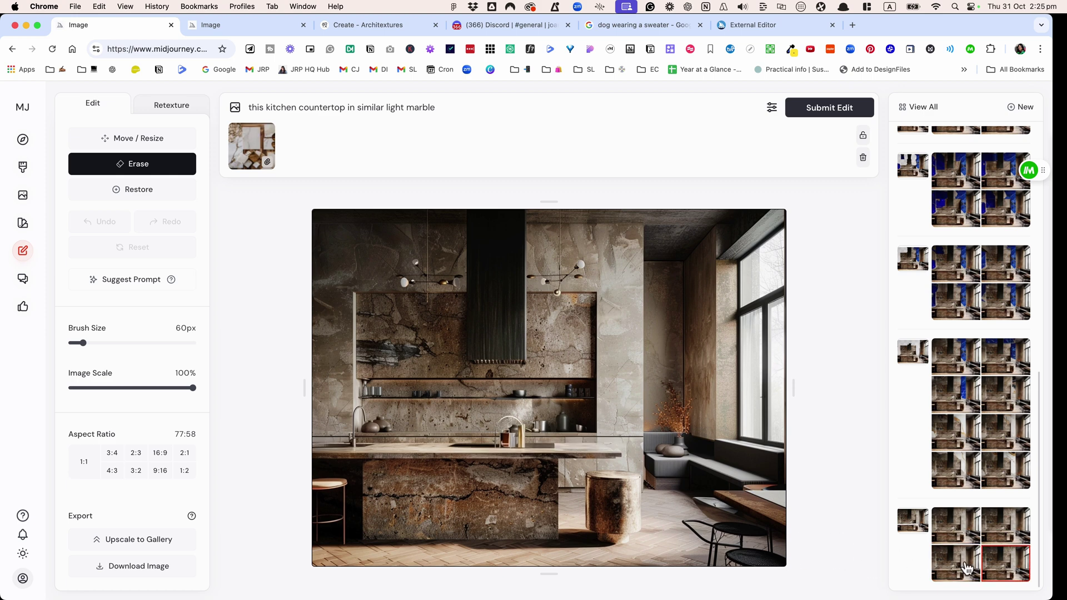
Step: Regenerate the erased countertop and compare the new third-row variants
key(Return)
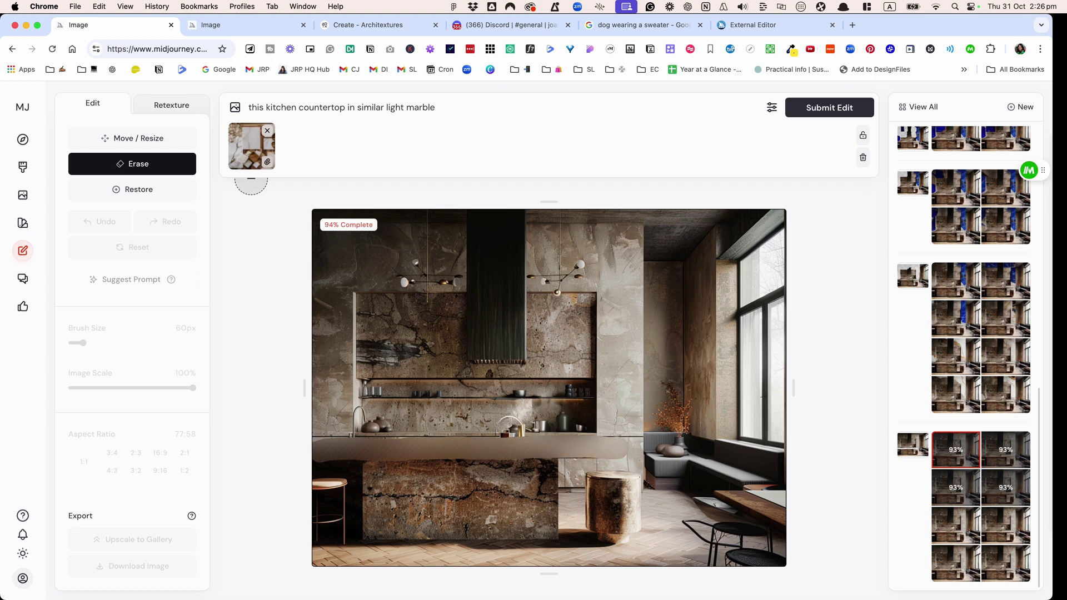
click(951, 516)
click(1017, 522)
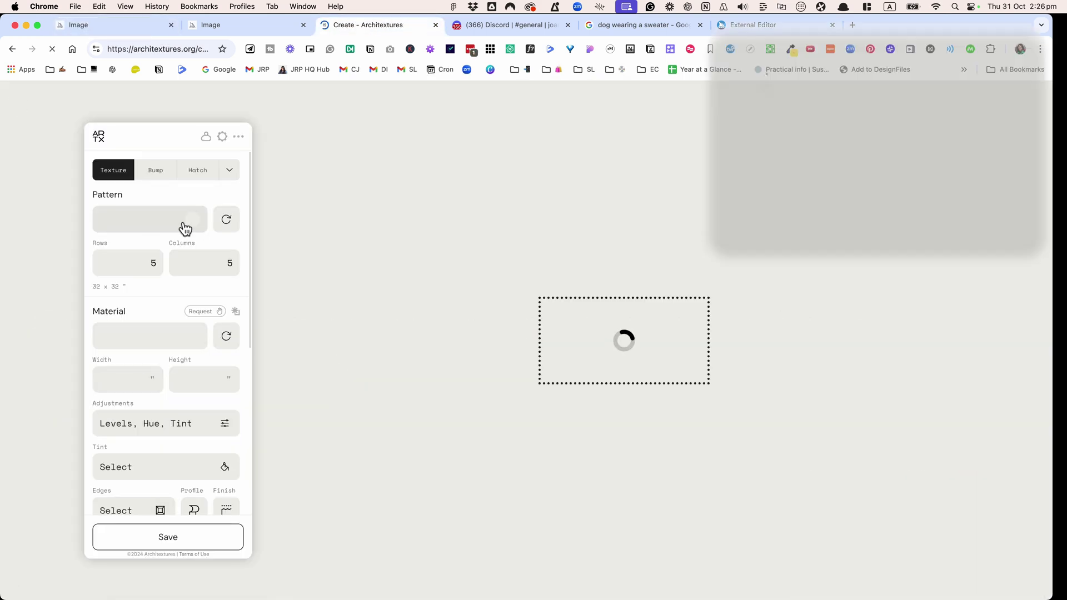
Step: Make a White Marble texture with pattern None and download it as an image
click(166, 225)
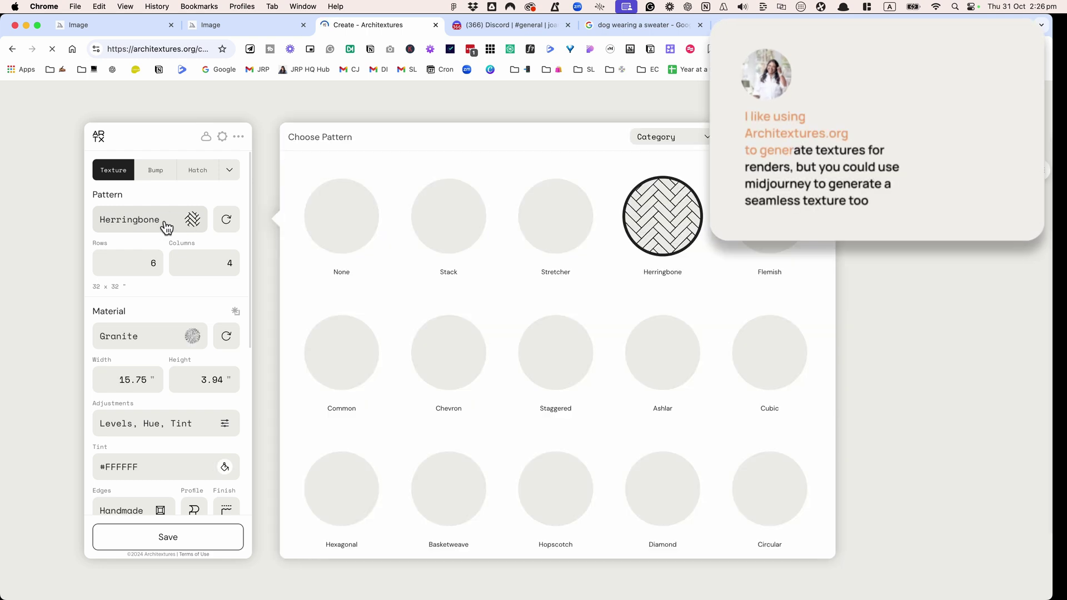
click(342, 228)
click(161, 309)
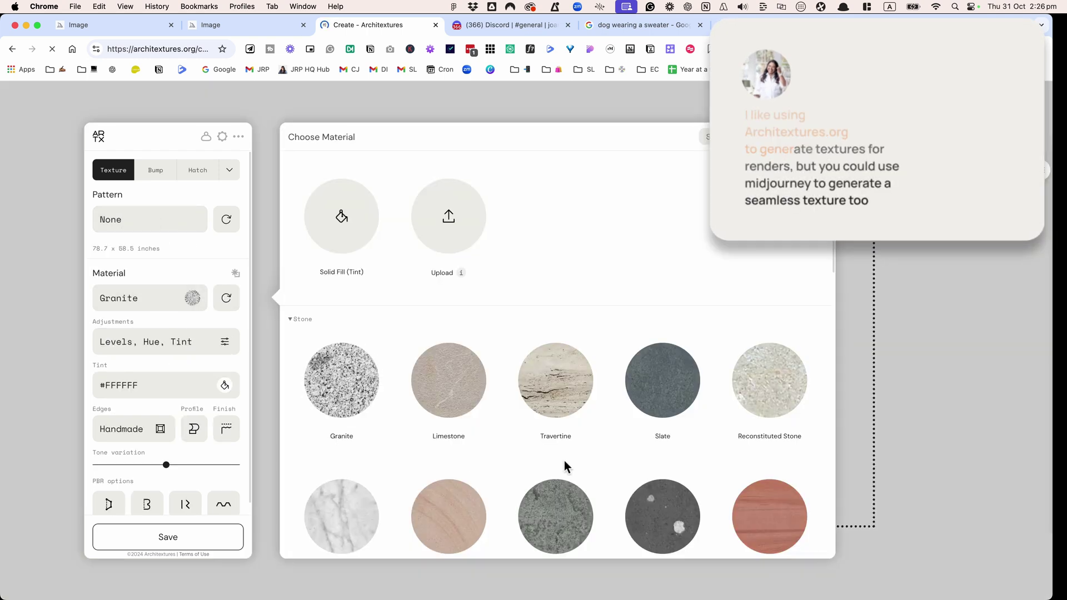
click(336, 405)
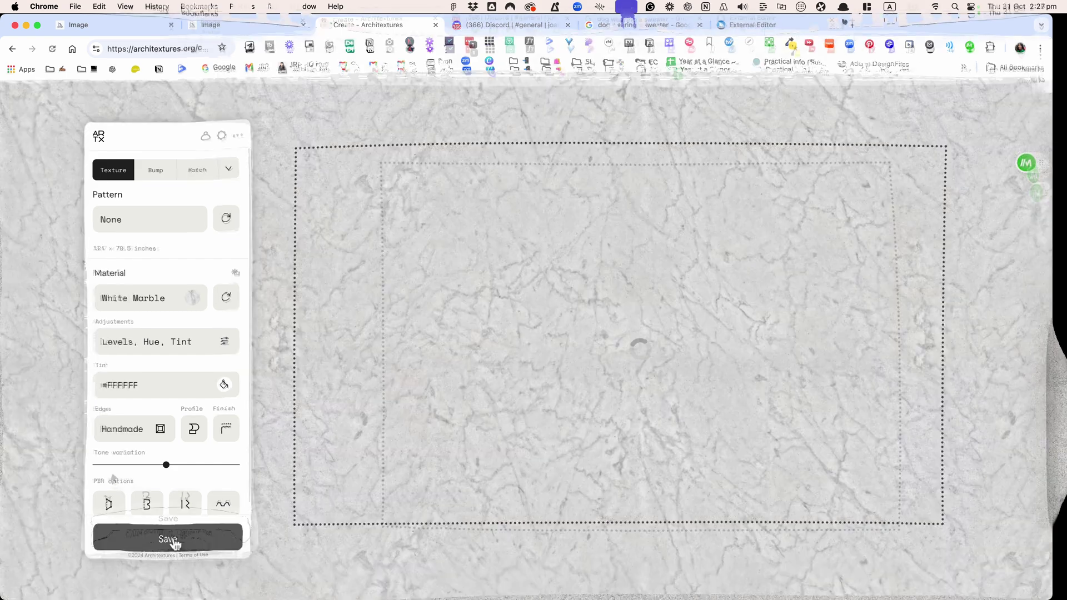
click(174, 539)
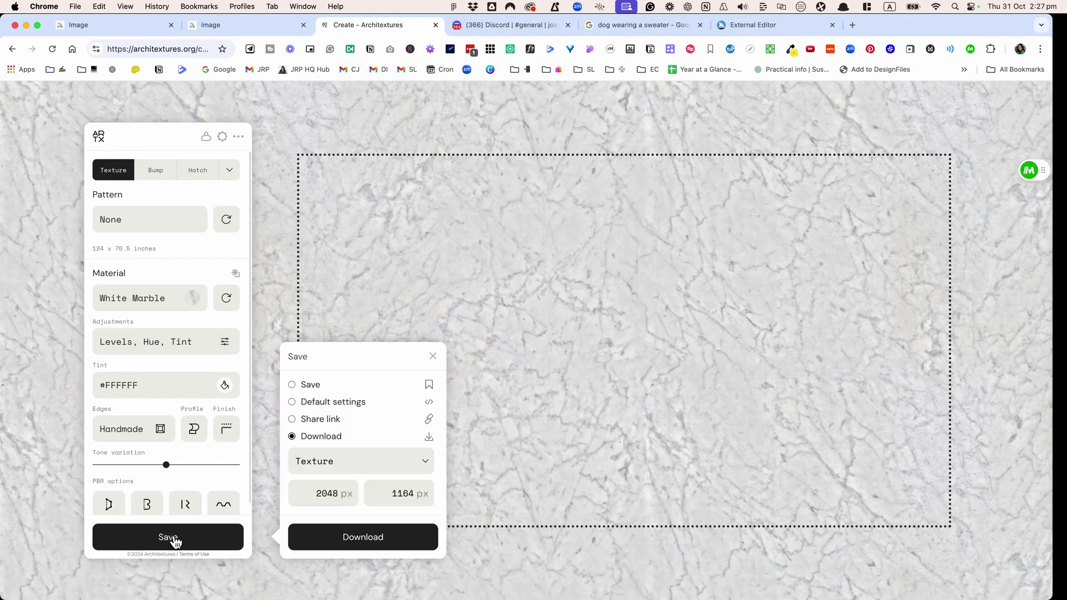
click(321, 537)
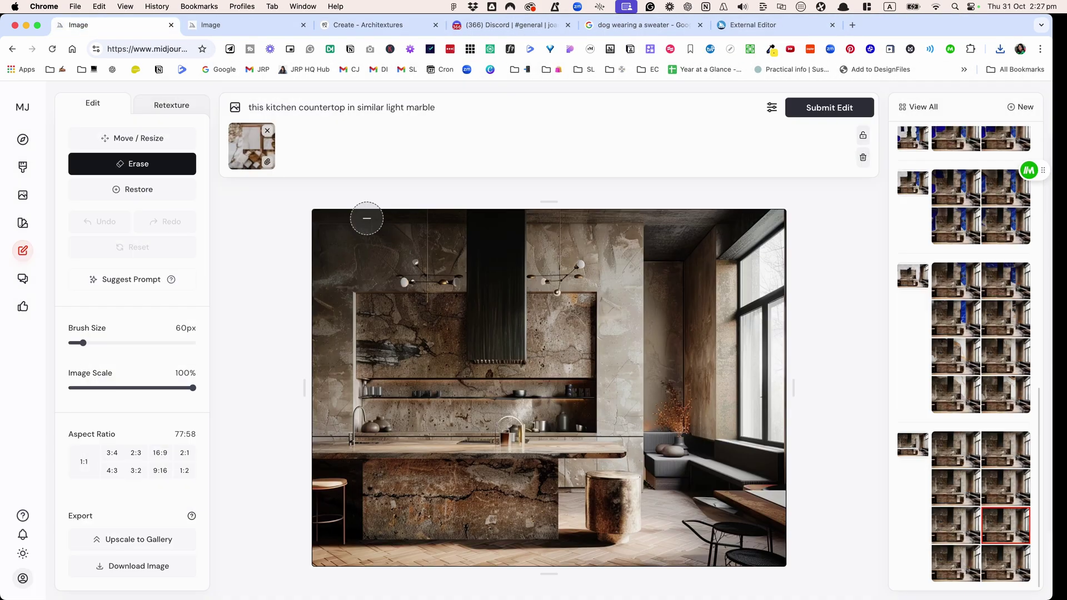
Step: Attach the downloaded White Marble texture as a reference and resubmit the countertop edit
click(236, 111)
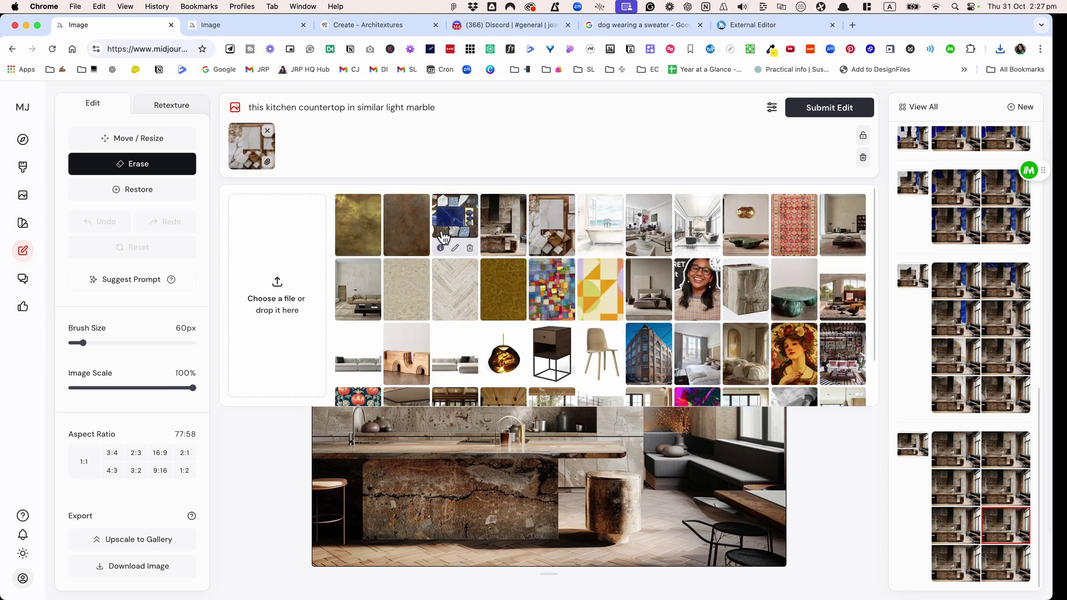
click(295, 307)
click(382, 242)
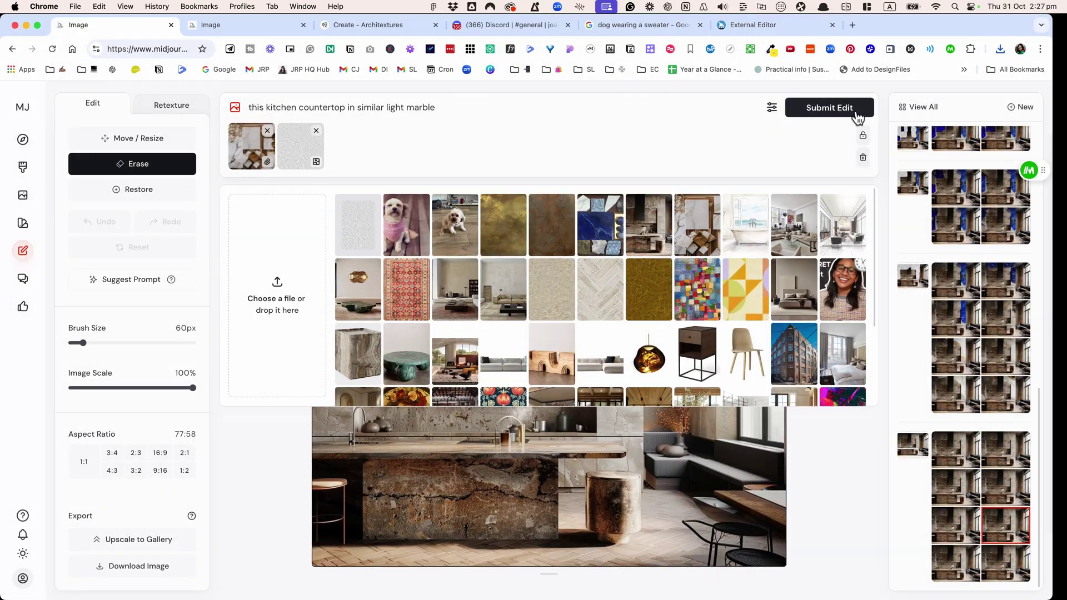
click(852, 111)
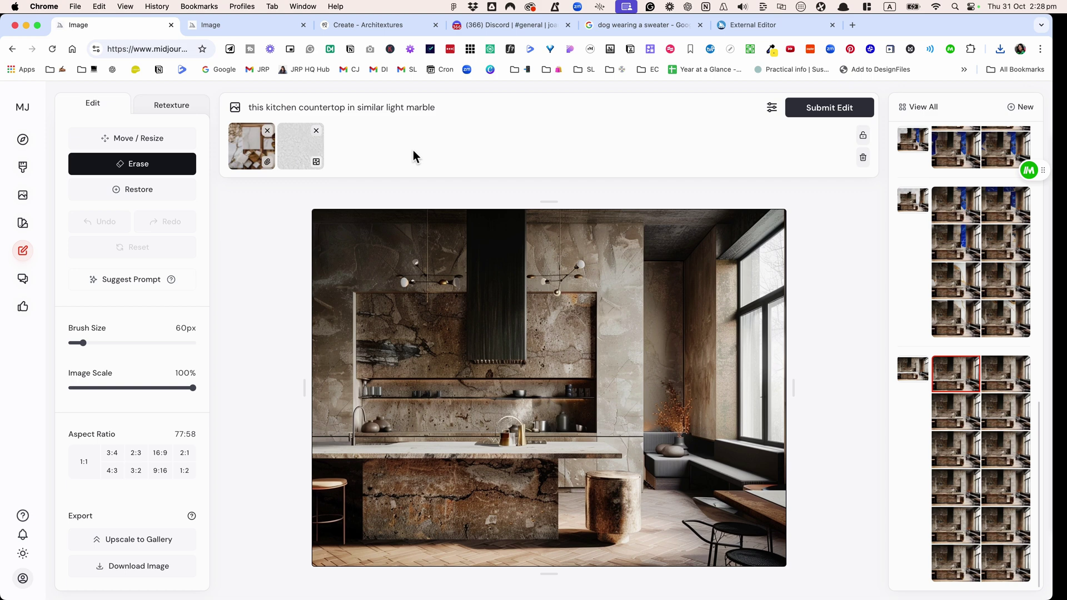
Step: Reload the earlier light-marble stone wall edit and inspect its marble moodboard reference
click(911, 469)
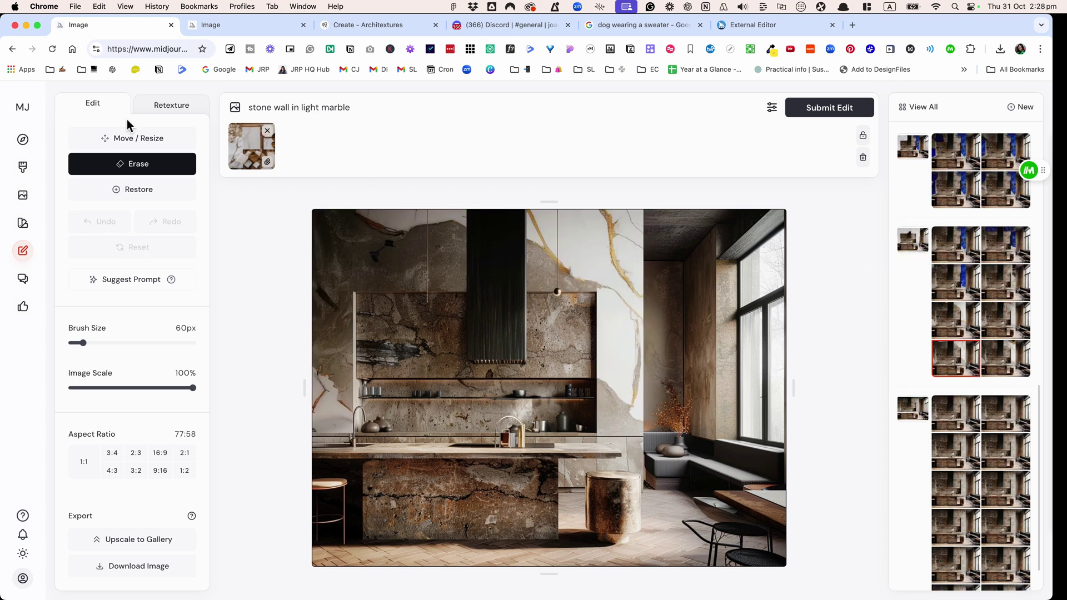
click(252, 145)
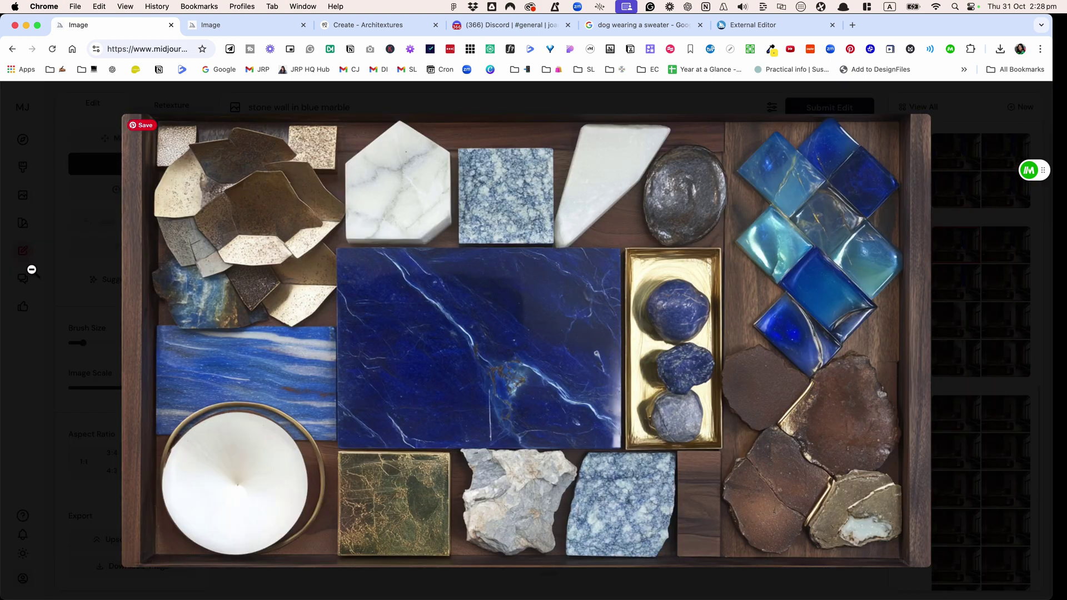
click(11, 50)
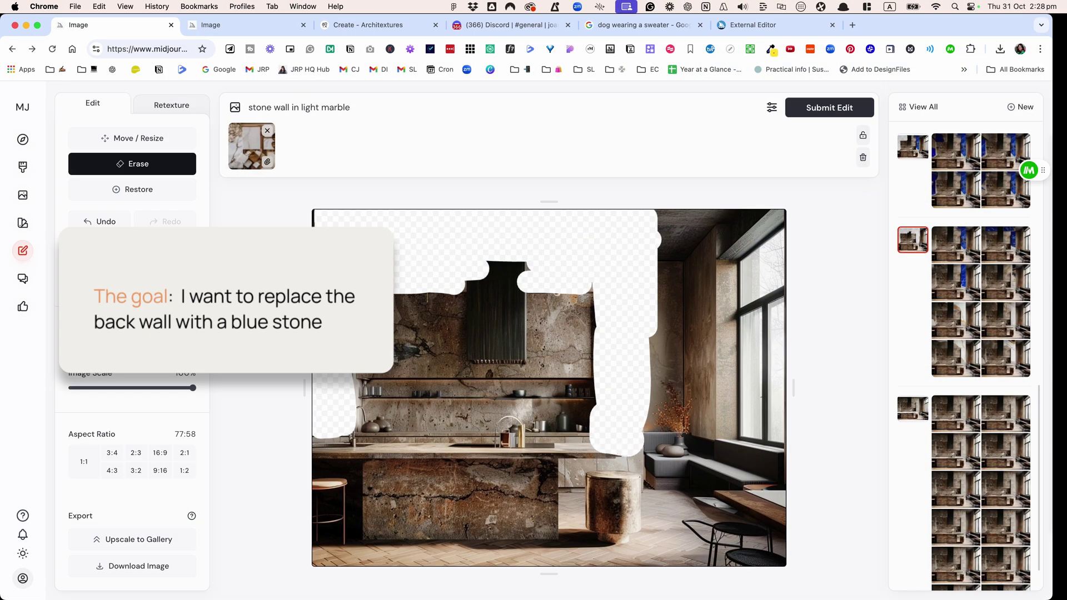
Step: Browse the blue marble back wall variants and load that edit's erased wall mask
click(958, 251)
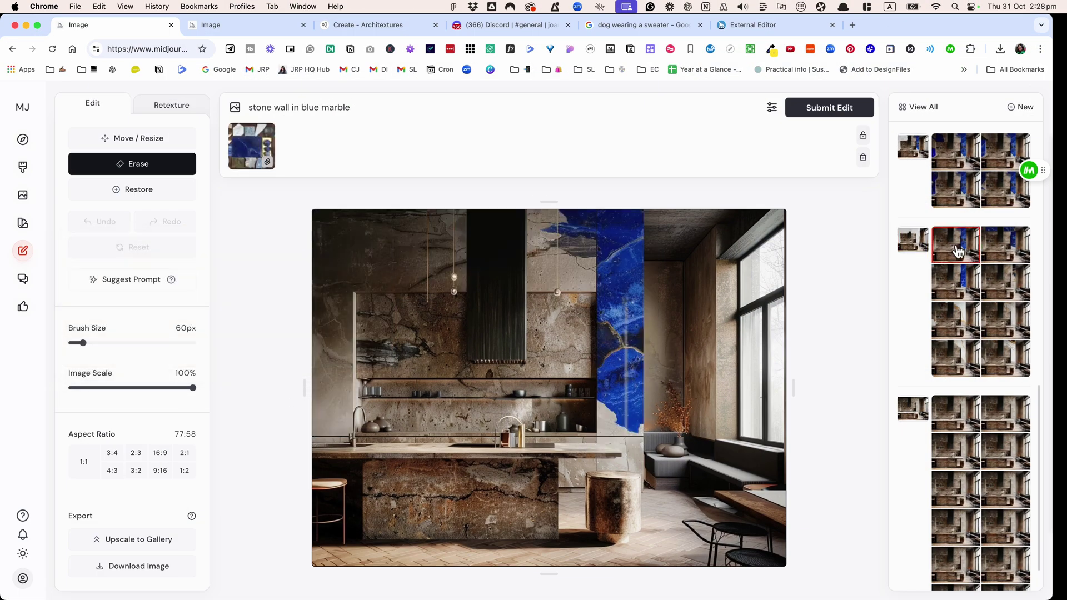
click(1009, 250)
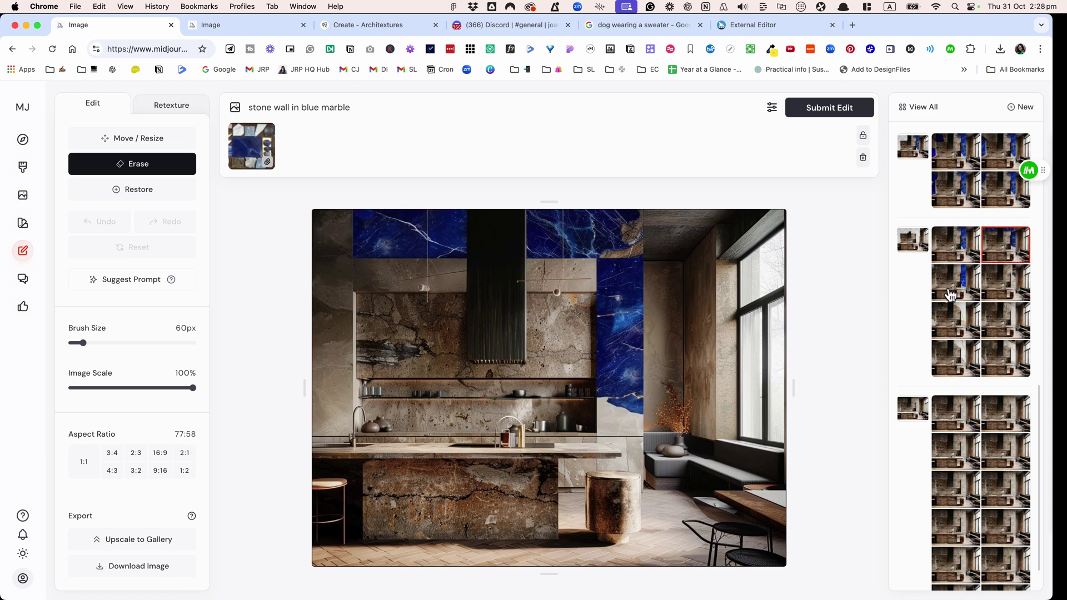
click(956, 189)
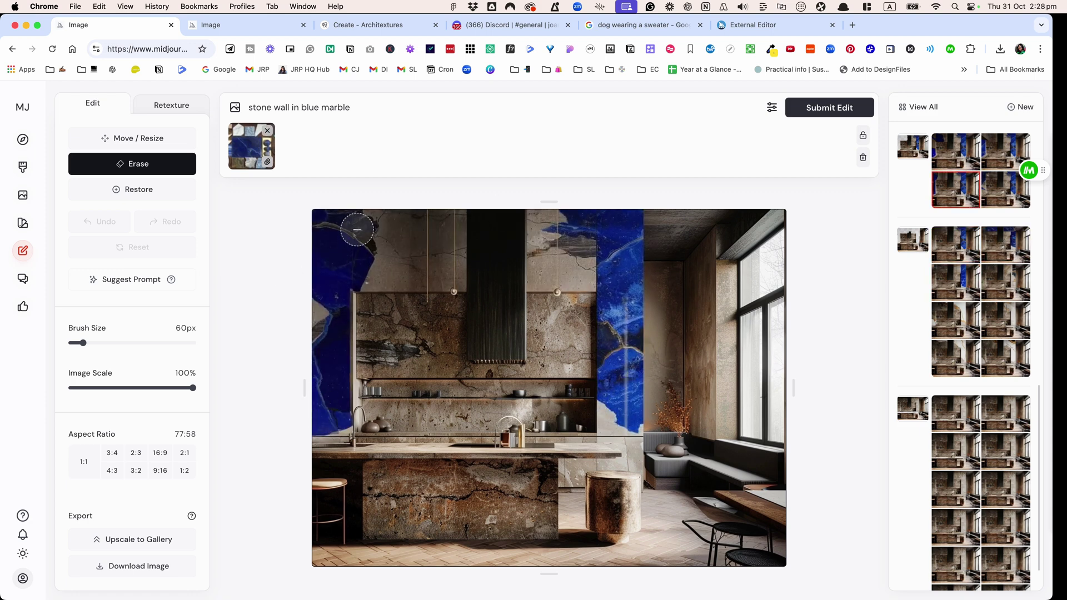
scroll(957, 308, up, 4)
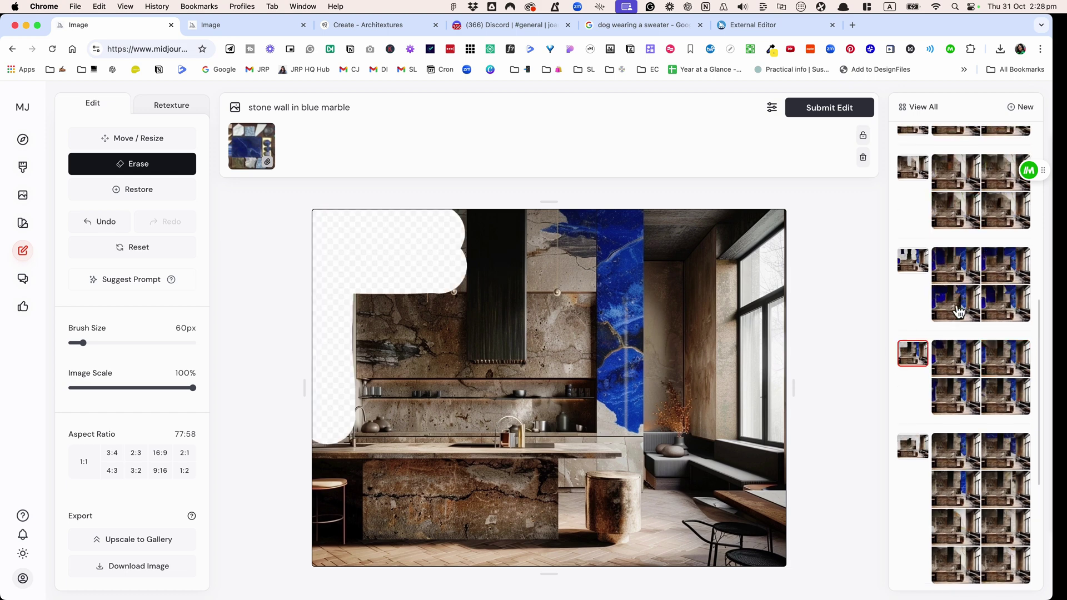
click(913, 260)
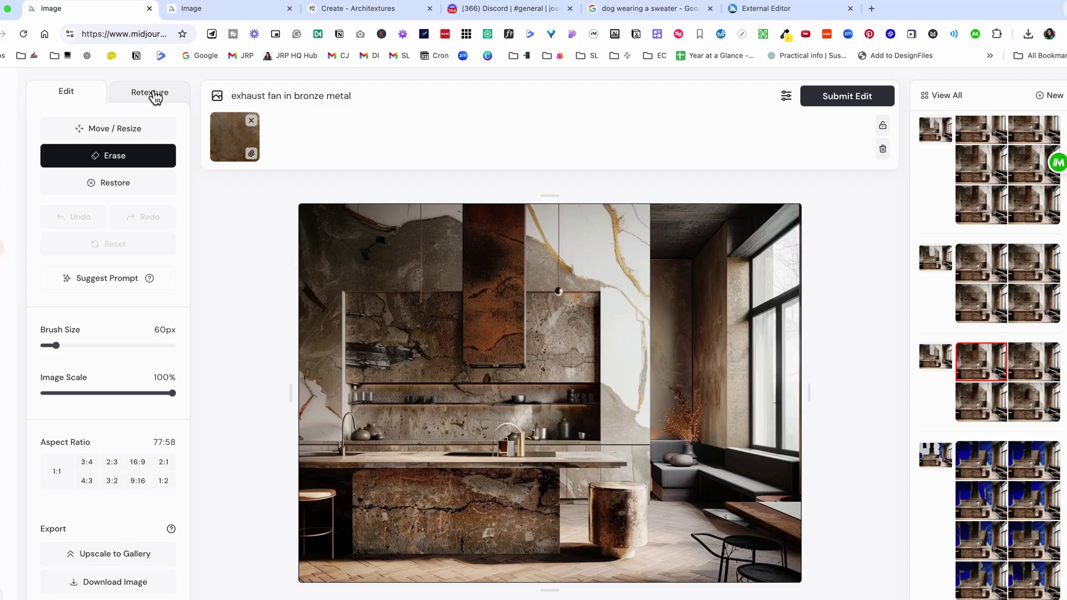
Step: Switch to Retexture for the whole kitchen and clear the previous prompt and reference
click(156, 94)
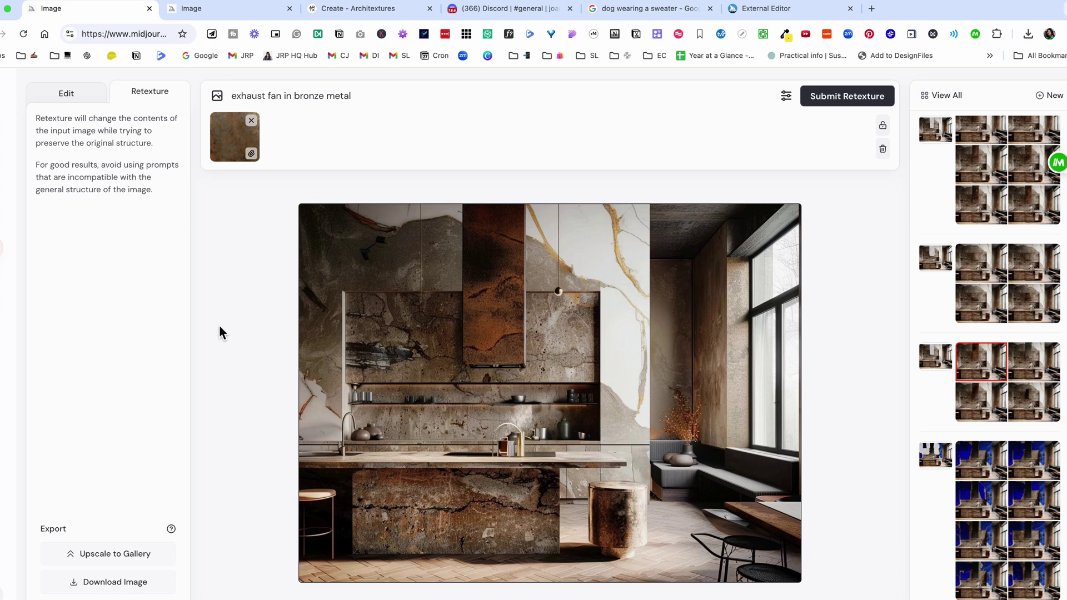
key(Return)
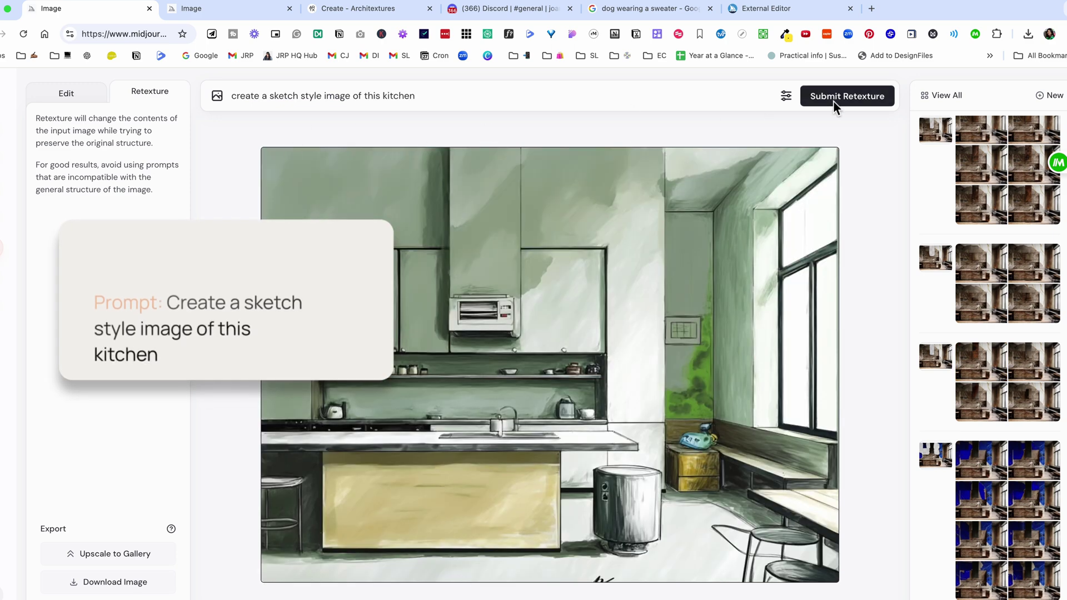
Step: Add the sketch interior image as a reference, set its mode, and generate the sketch retexture
click(217, 100)
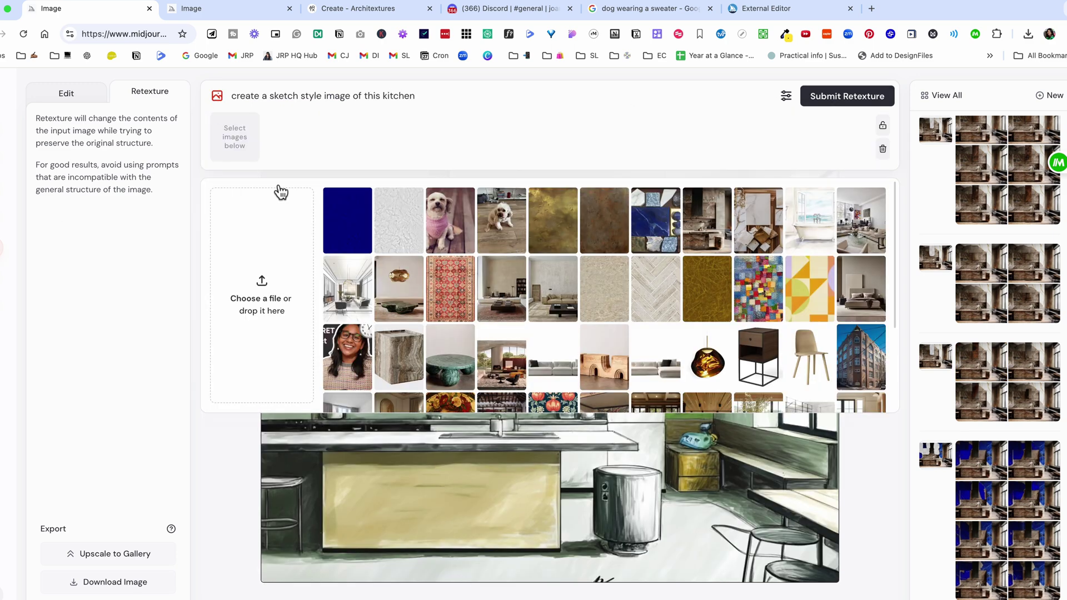
click(352, 284)
mouse_move(233, 134)
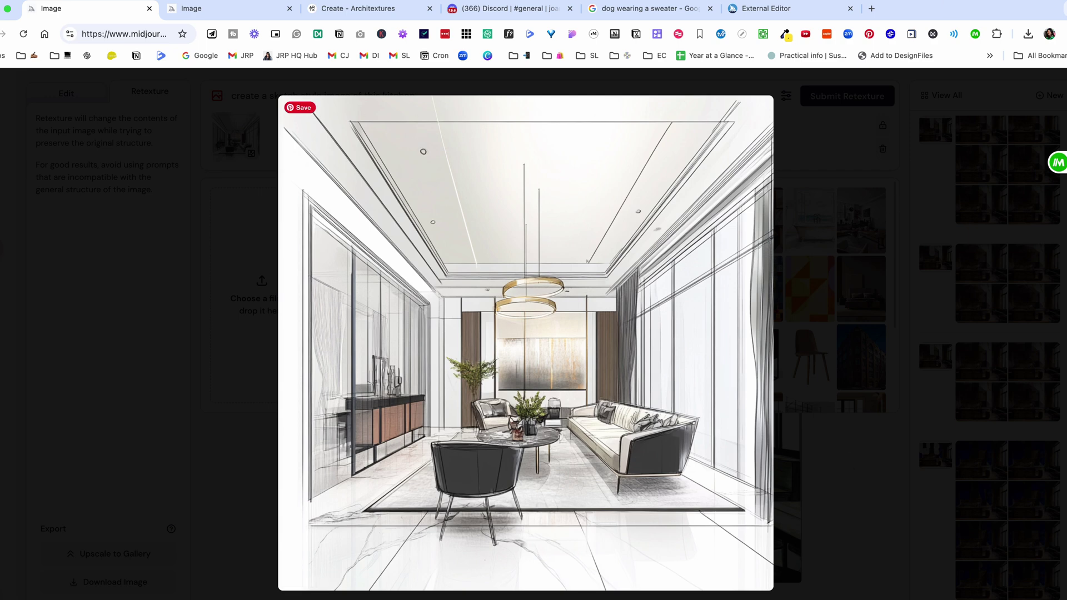
click(92, 116)
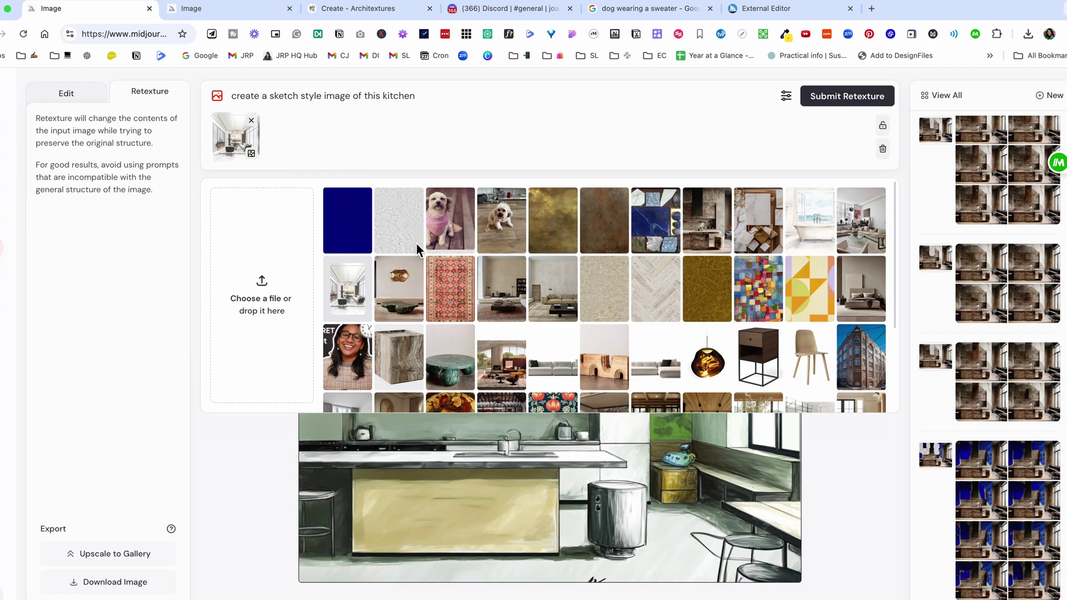
click(242, 159)
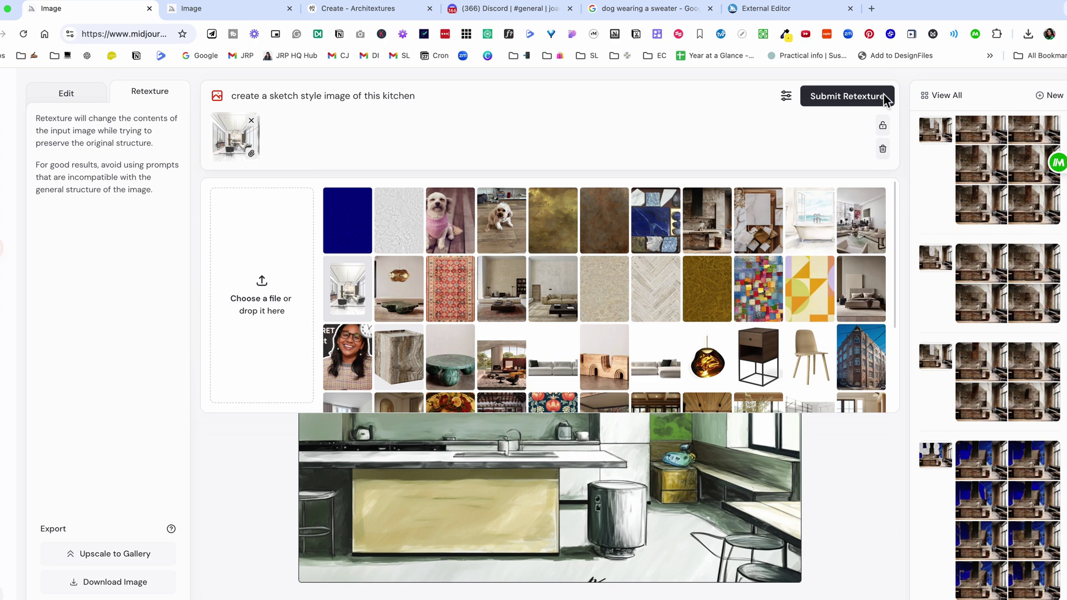
click(843, 99)
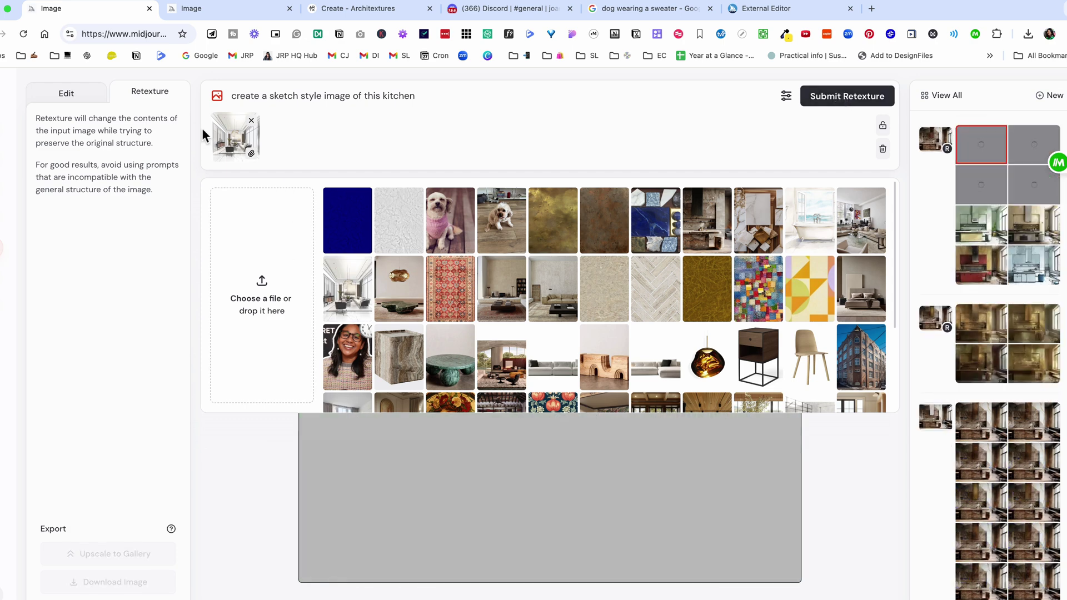
Step: Compare the pencil-sketch variant and settle on the lighter, partly coloured sketch
mouse_move(257, 149)
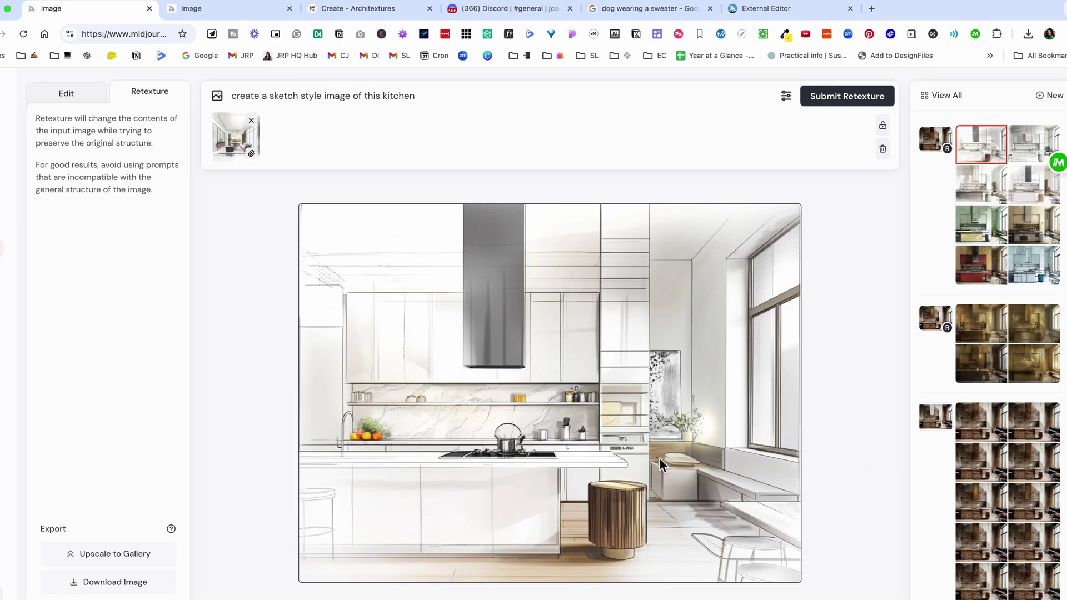
click(1035, 146)
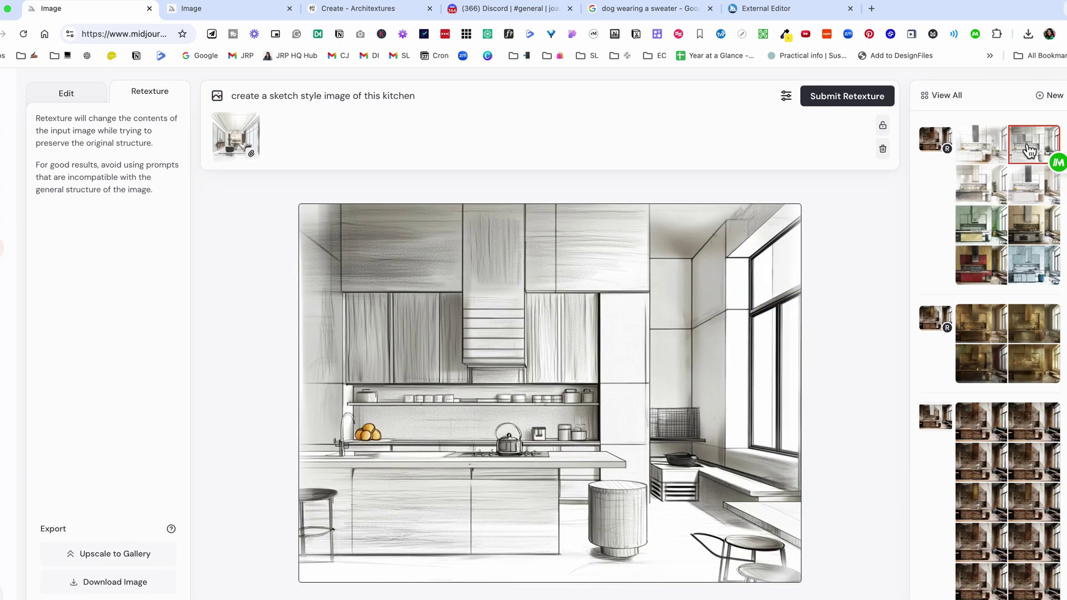
click(982, 145)
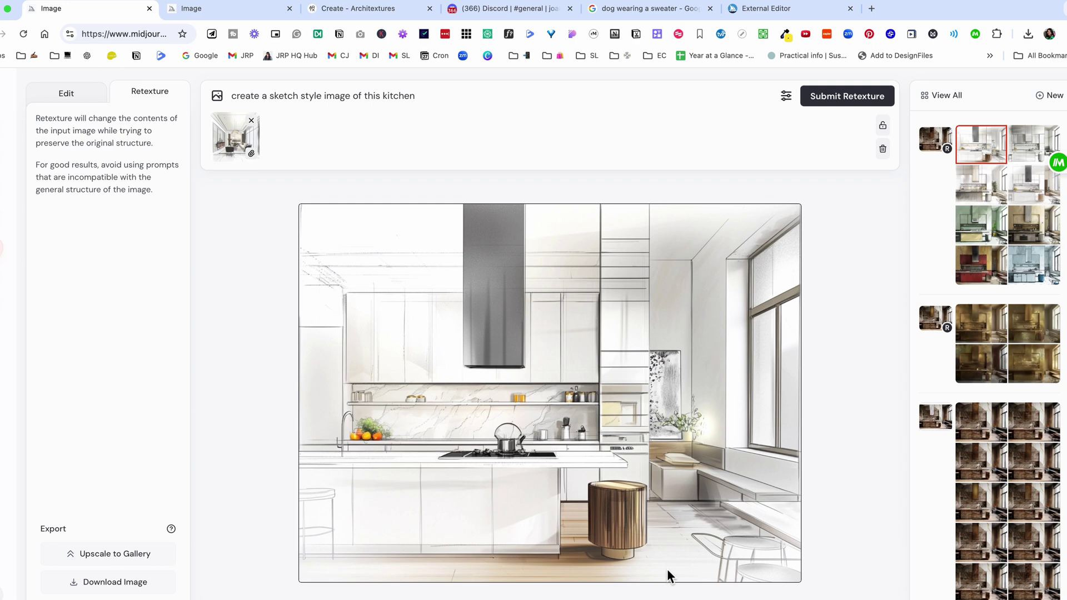
Step: Compare the grungy beige, green sketch and white sketch kitchen retexture variants
click(1034, 225)
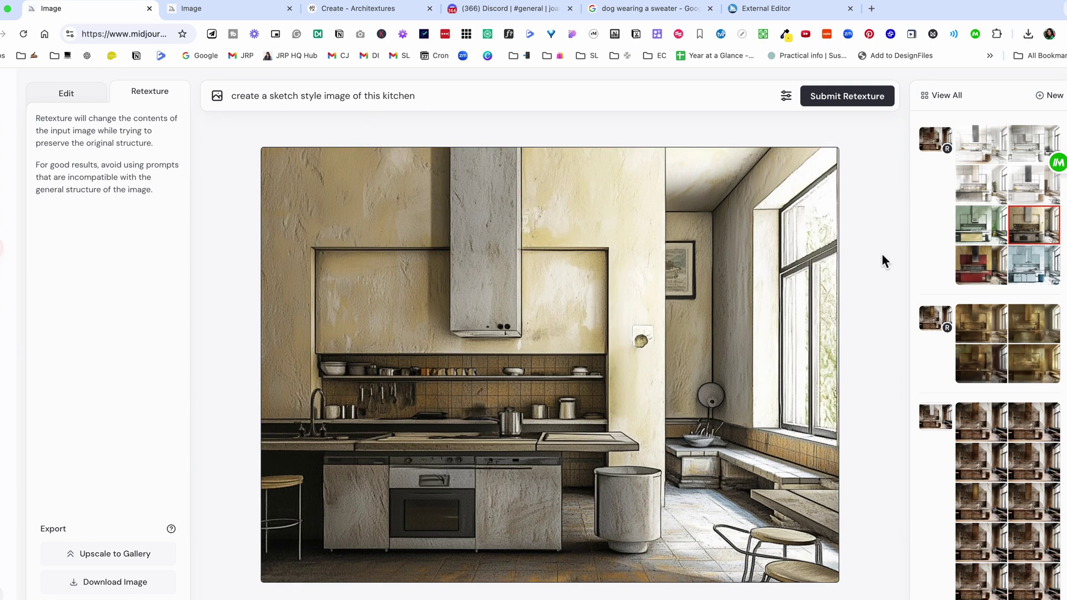
click(987, 232)
click(1020, 231)
click(981, 144)
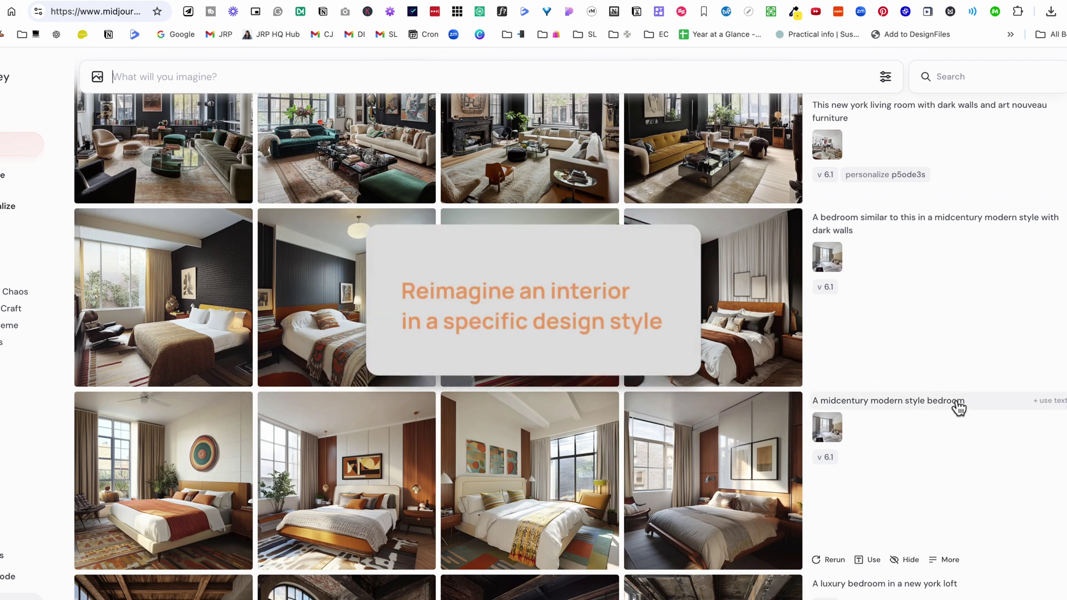
Step: Add the bedroom reference photo to the prompt and view it and a midcentury bedroom result enlarged
drag(826, 427, 827, 429)
click(827, 428)
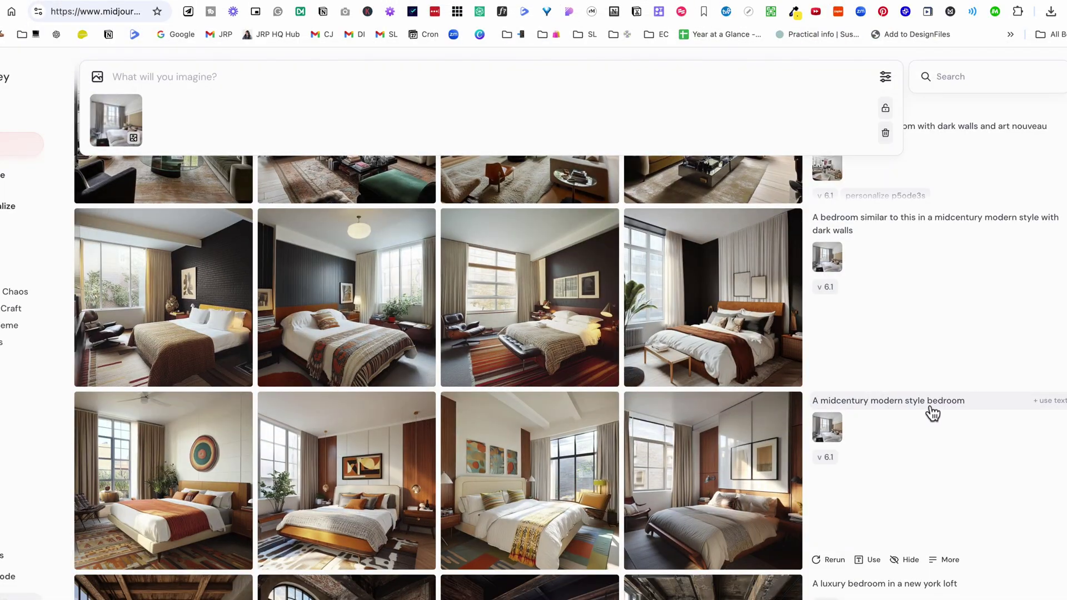
click(178, 490)
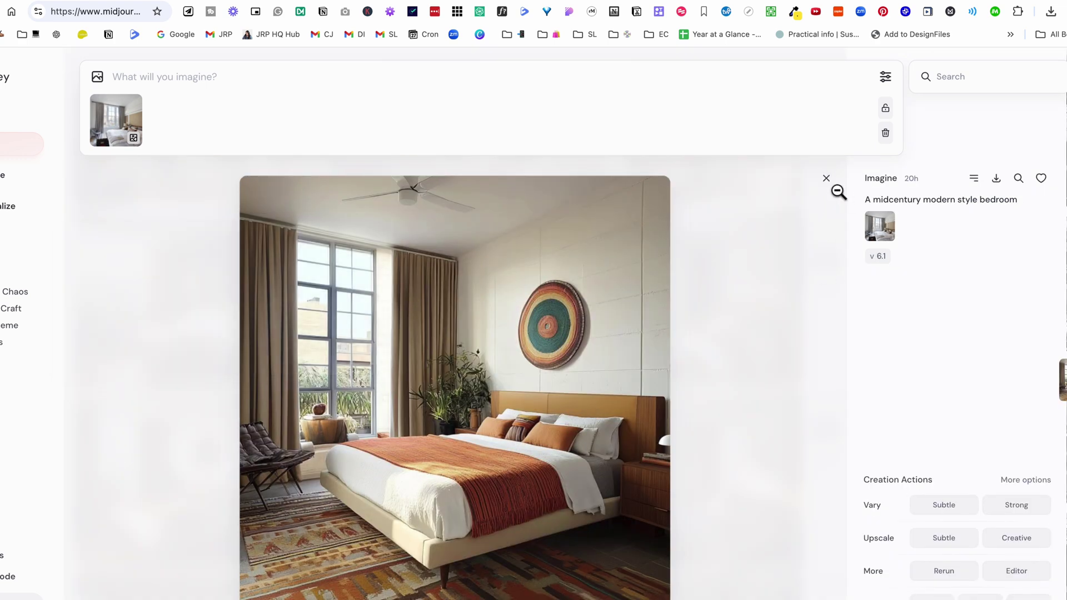
click(827, 178)
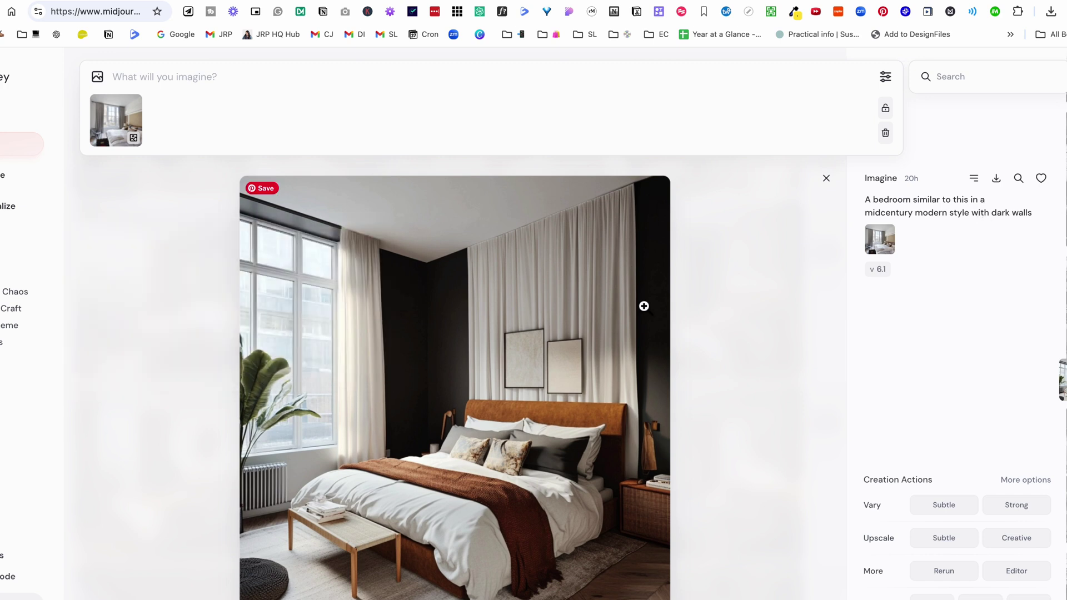
click(802, 312)
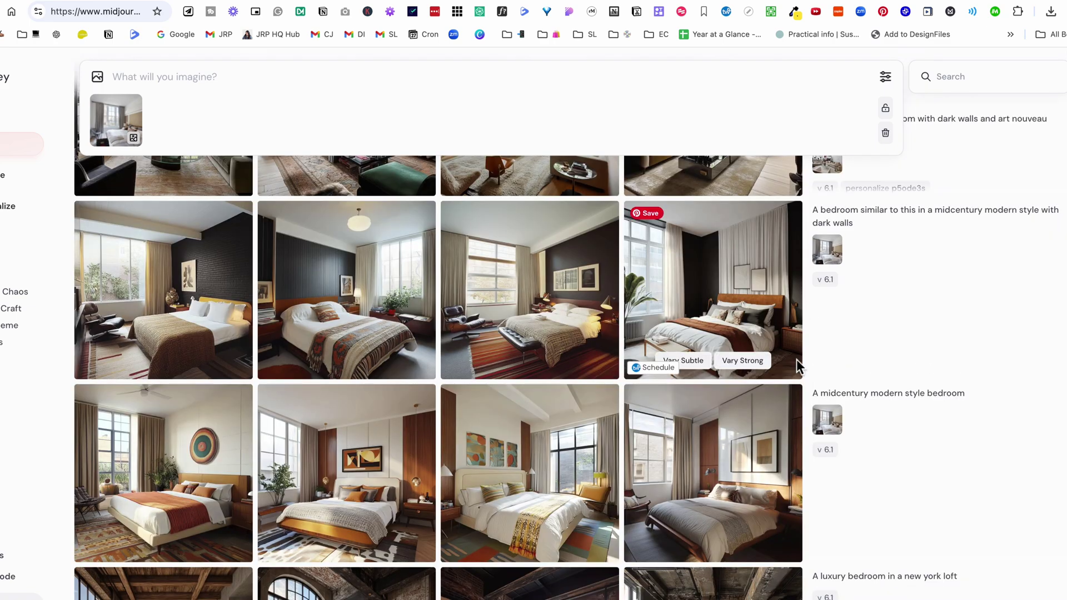
Step: Enlarge the living room reference photo twice to inspect it, then return to the gallery
mouse_move(726, 543)
scroll(726, 543, up, 3)
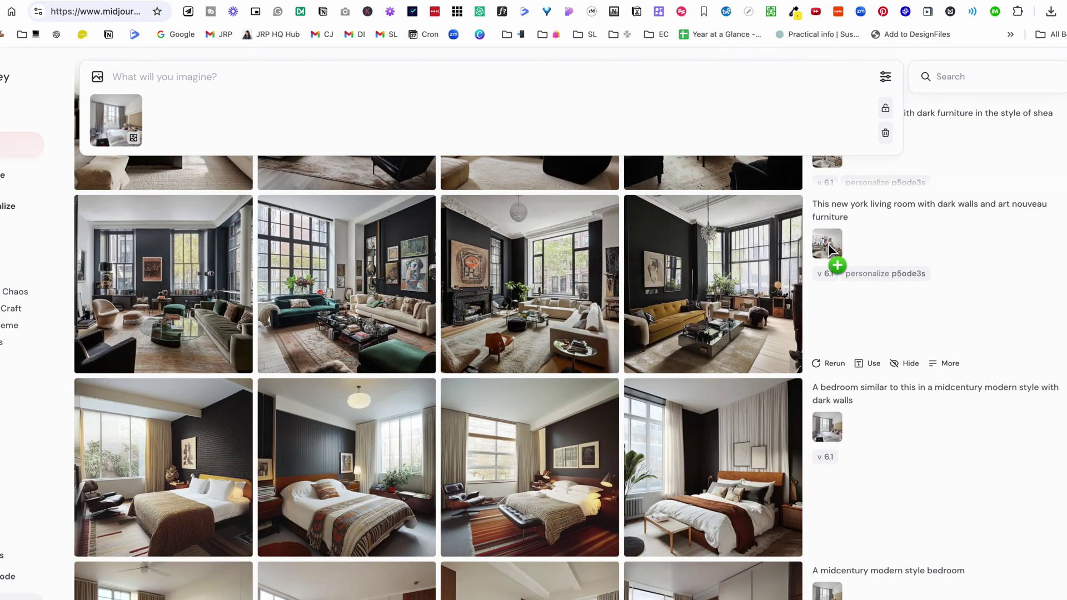
click(828, 245)
drag(828, 243, 825, 244)
click(827, 250)
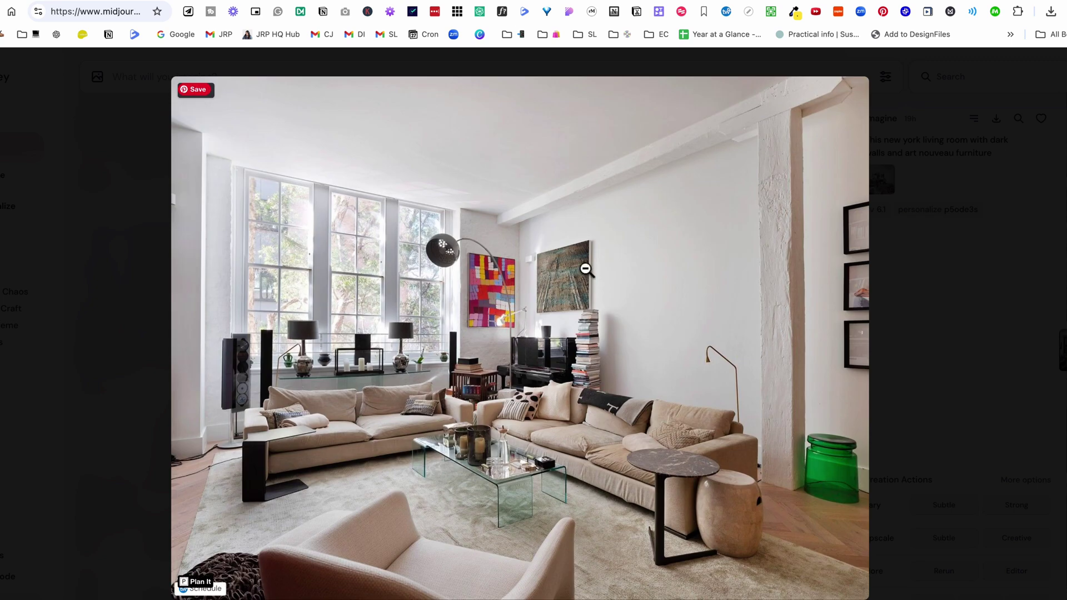
click(338, 310)
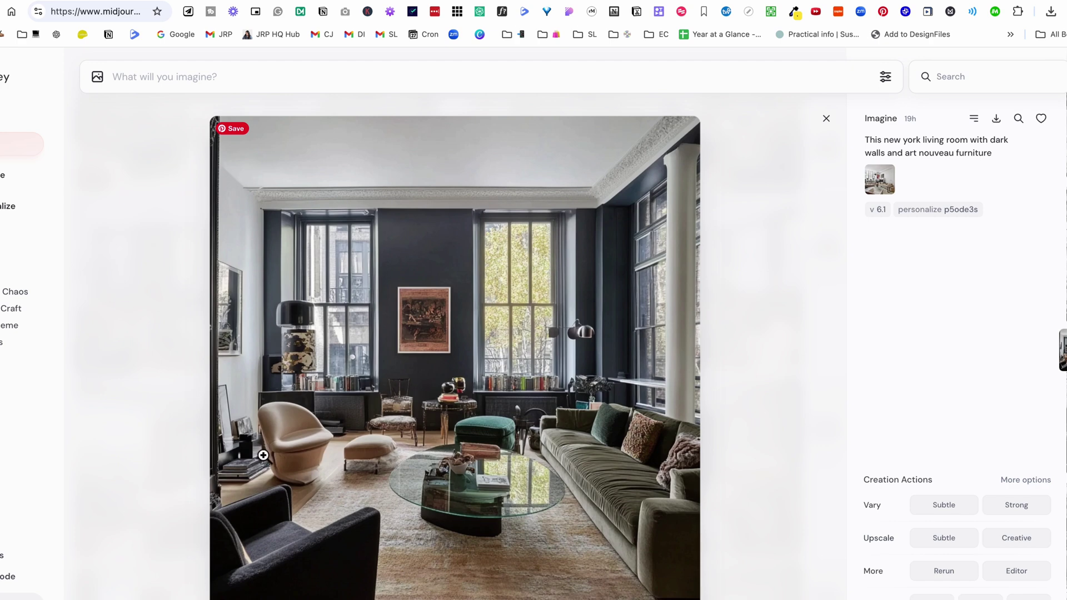
click(880, 179)
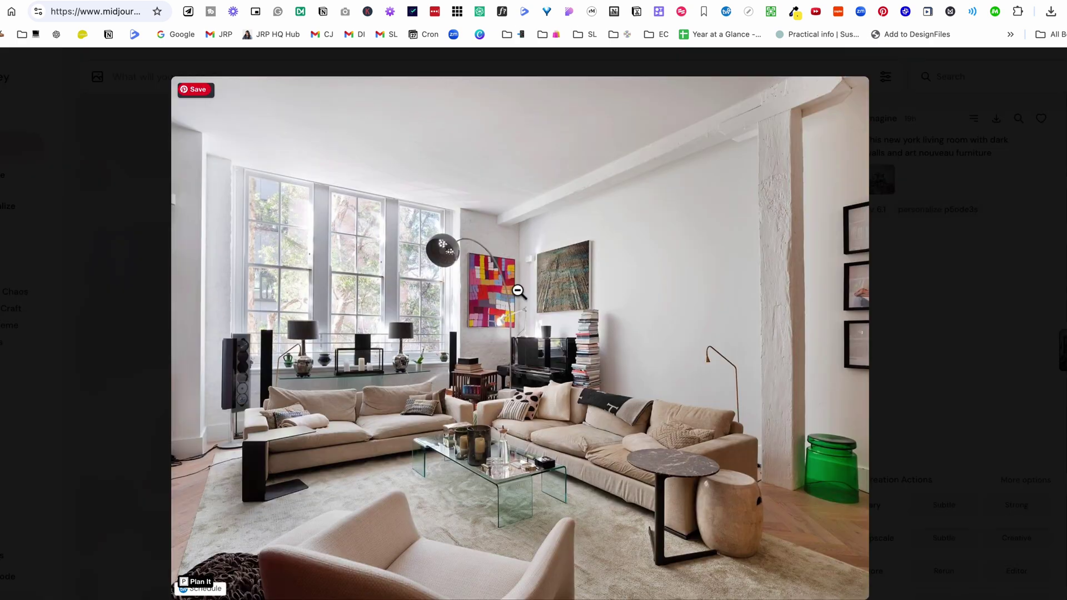
click(826, 342)
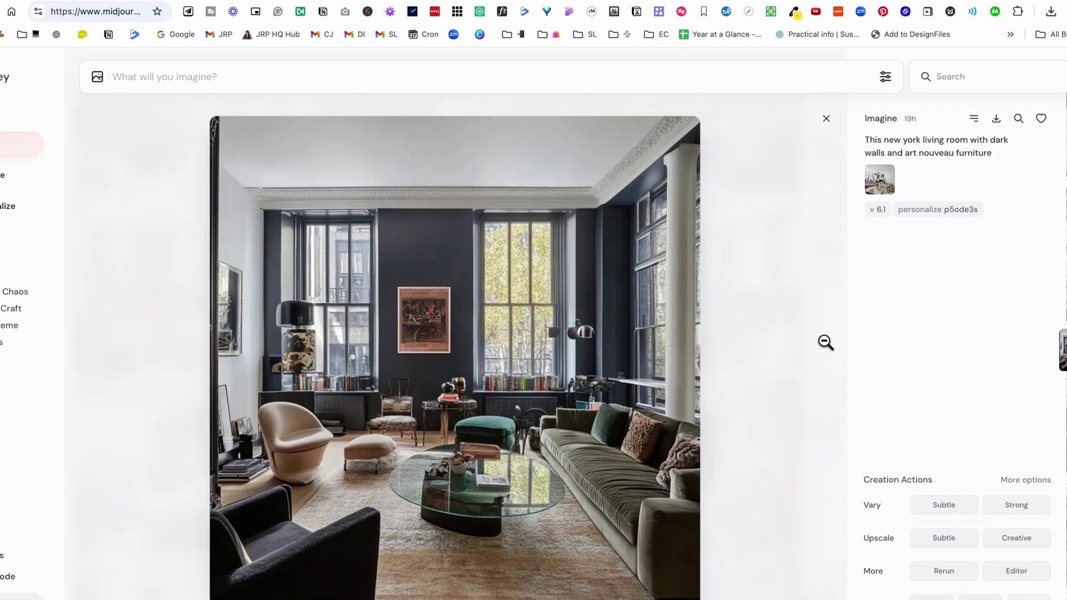
click(820, 98)
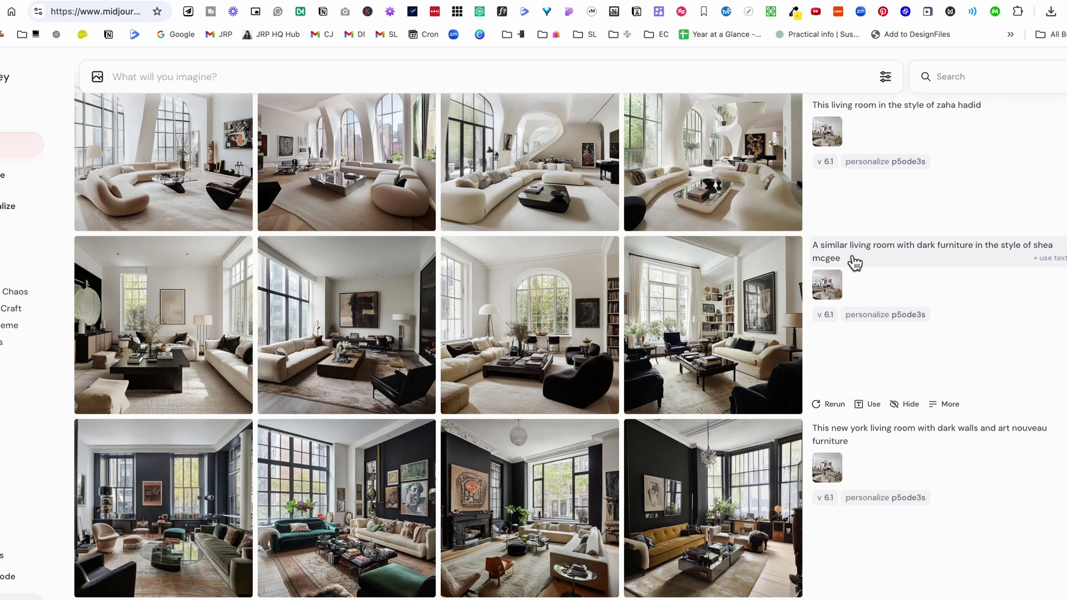
Step: Step through the Shea McGee living room results in the detail view
drag(829, 286, 1004, 257)
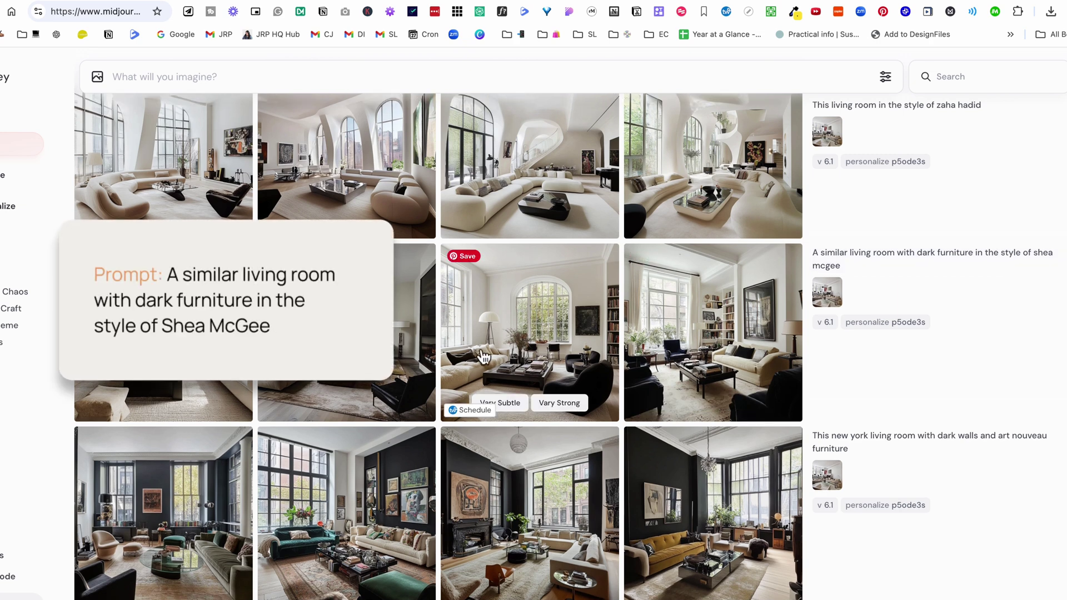
click(477, 356)
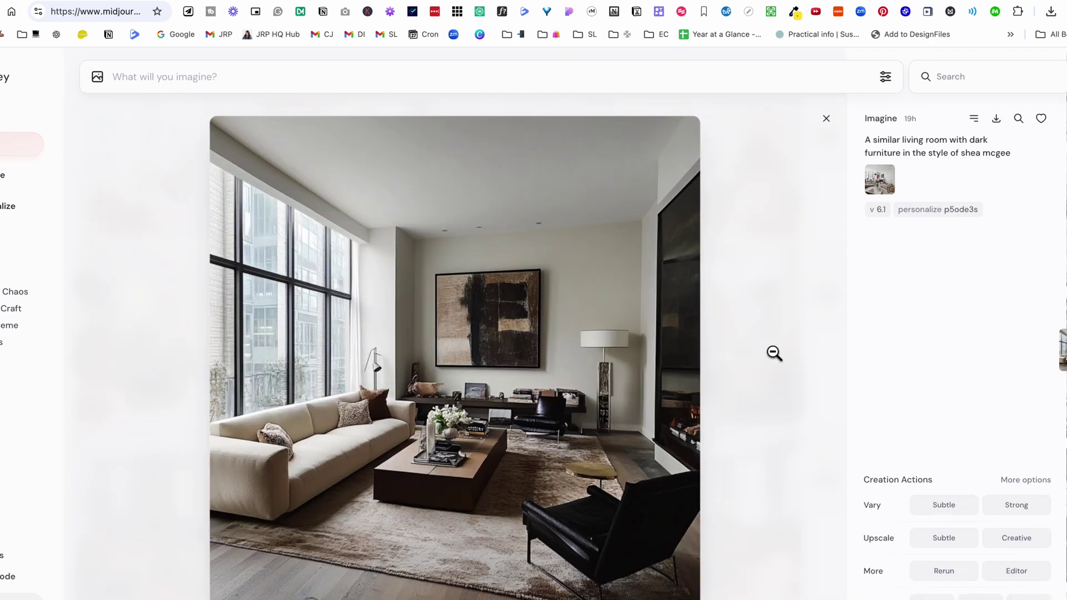
key(Down)
key(Down)
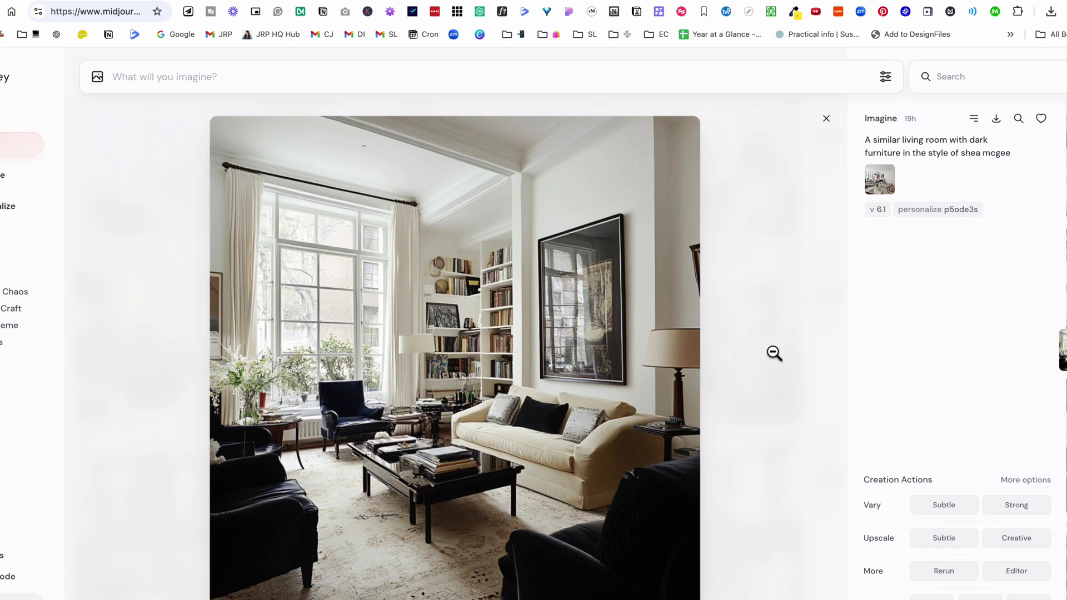
key(Down)
key(Down)
click(775, 353)
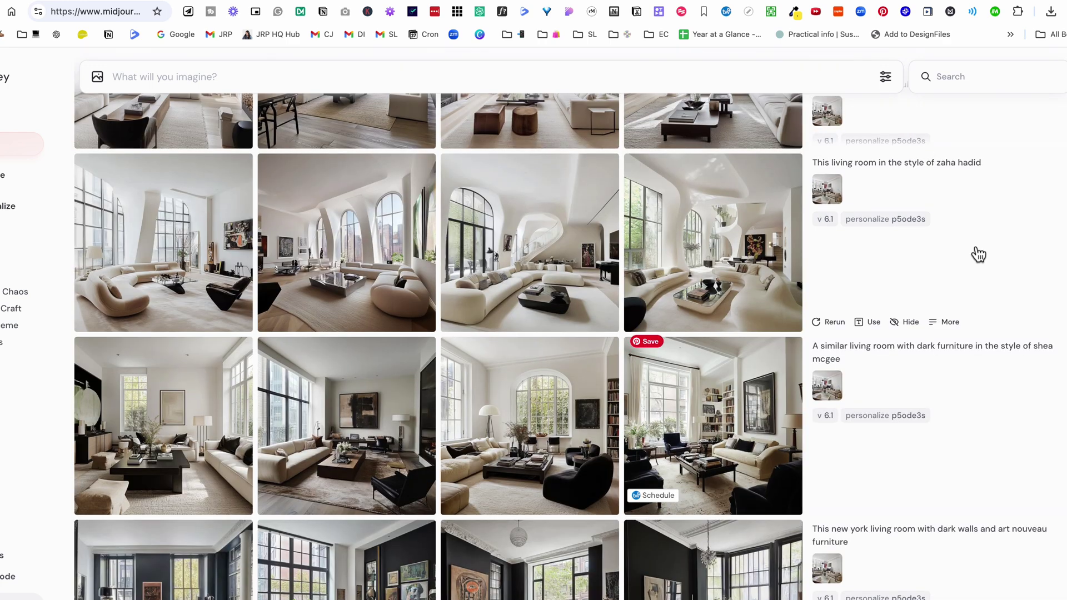
Step: Step through the Zaha Hadid living room variations in the detail view
drag(695, 182, 755, 229)
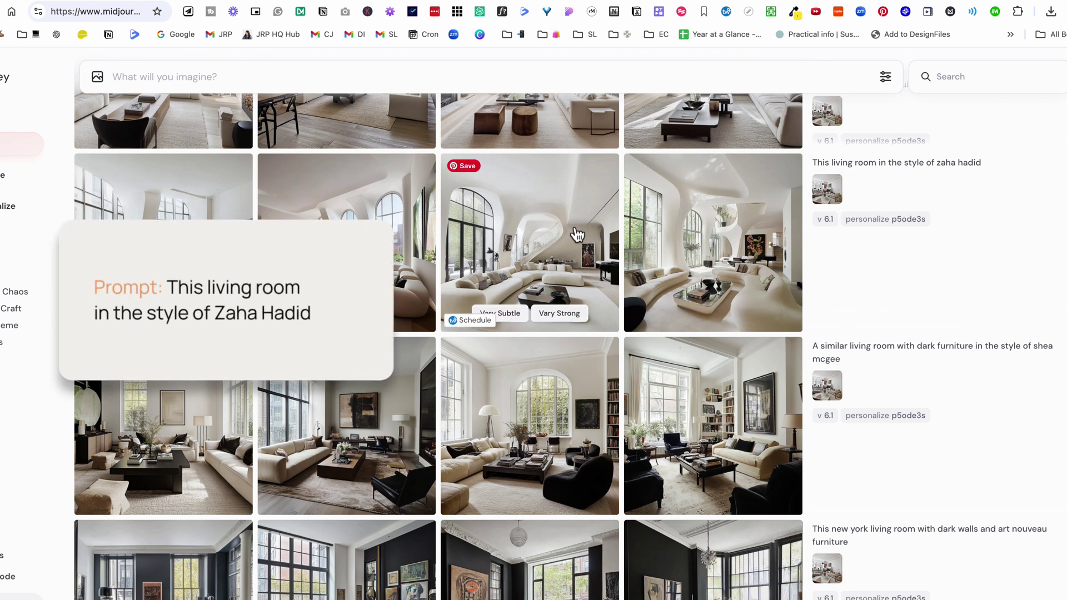
click(162, 189)
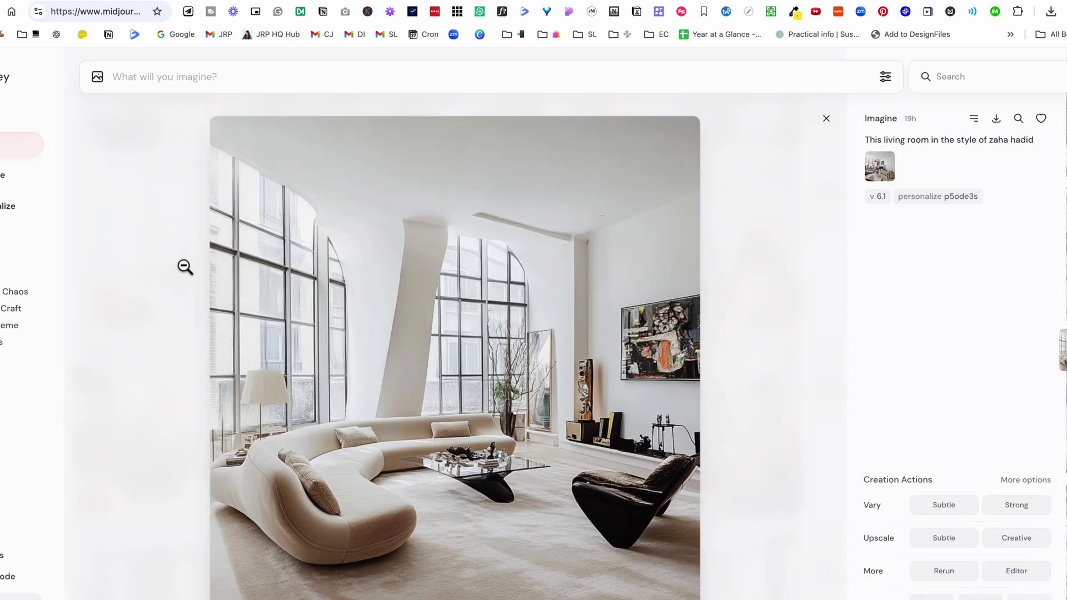
key(Right)
key(Right)
key(Right)
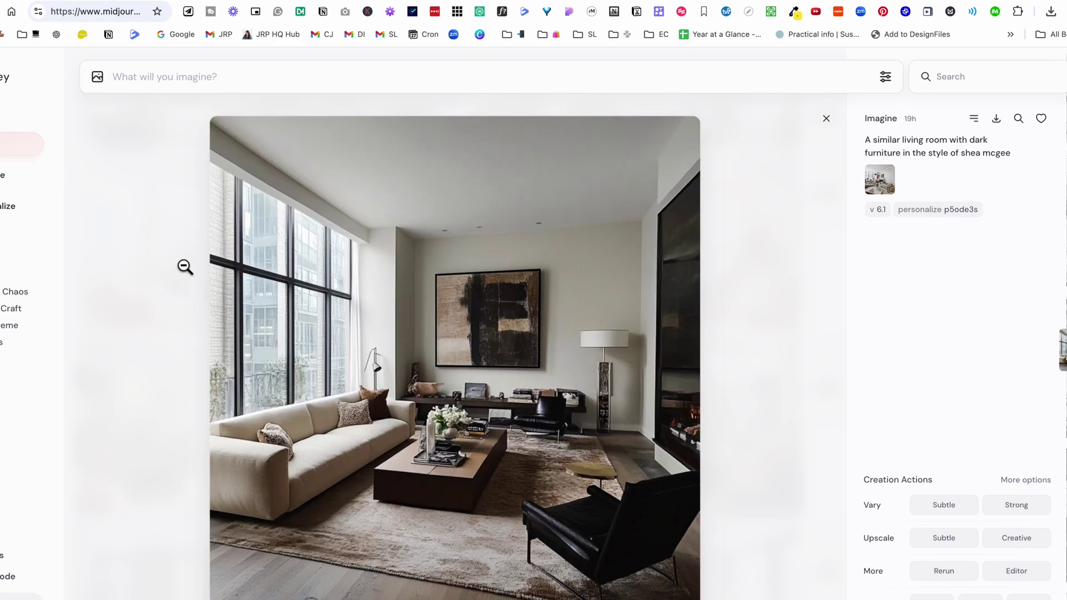
click(185, 267)
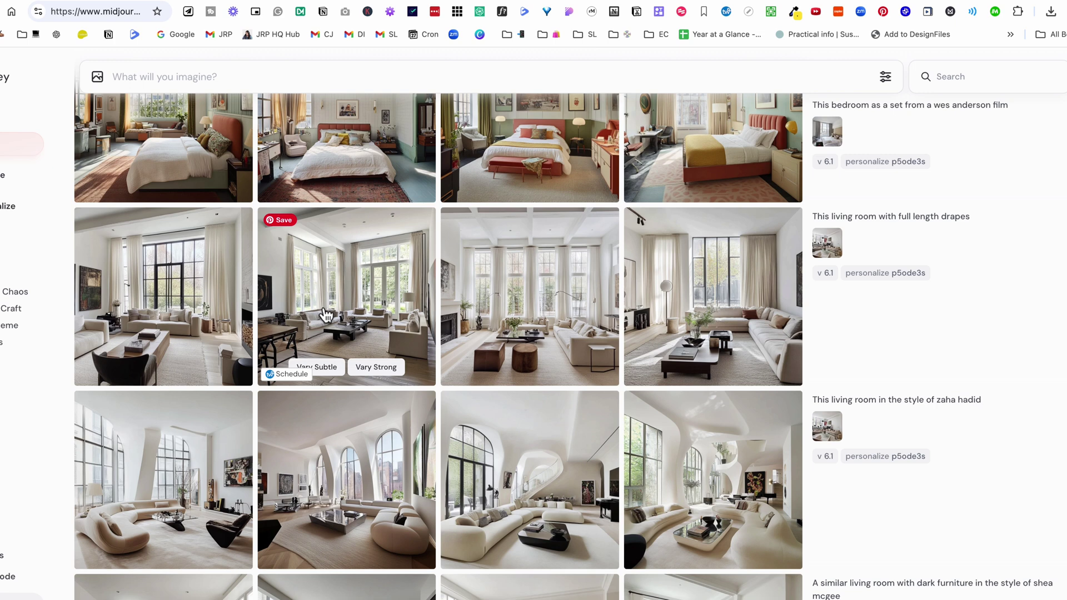
Step: Open a full-length drapes living room result, view its reference photo full-screen, then close both
click(549, 304)
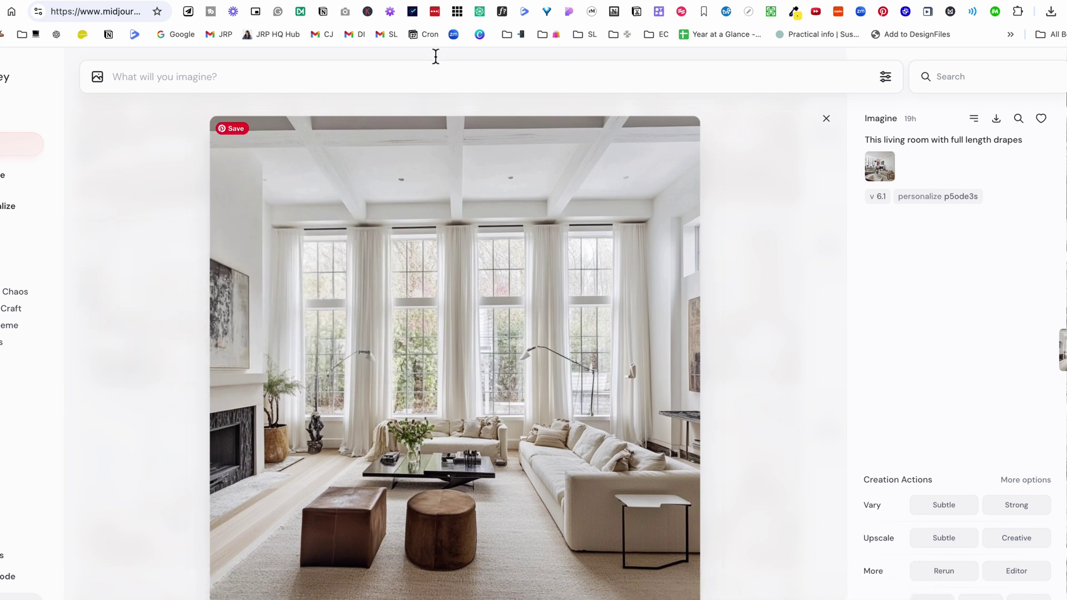
click(878, 167)
click(929, 214)
key(Escape)
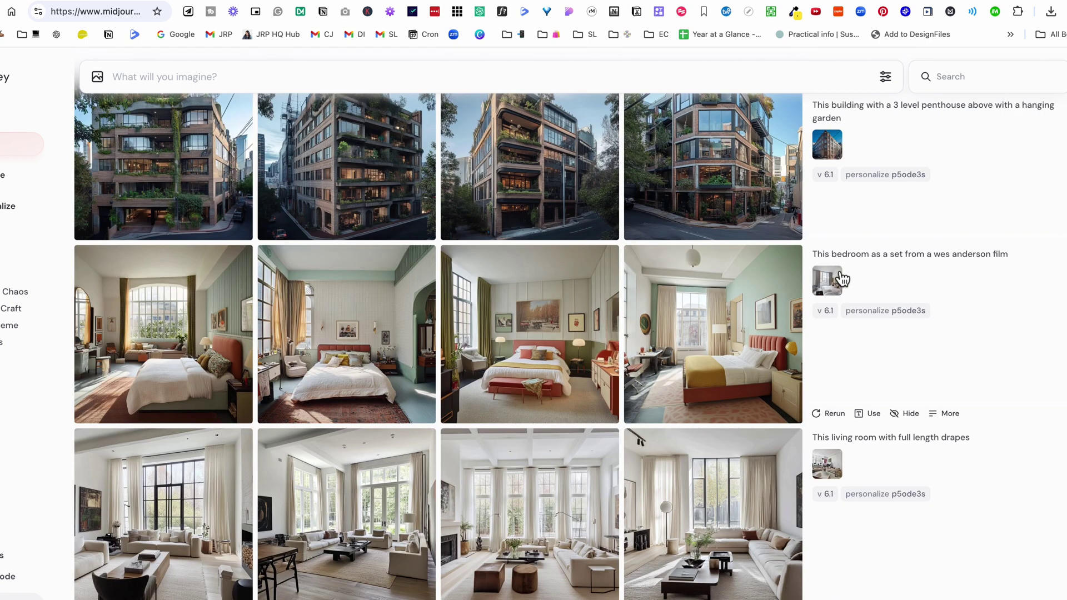
Step: Add the Wes Anderson bedroom image as a reference and preview the original bedroom photo
click(829, 279)
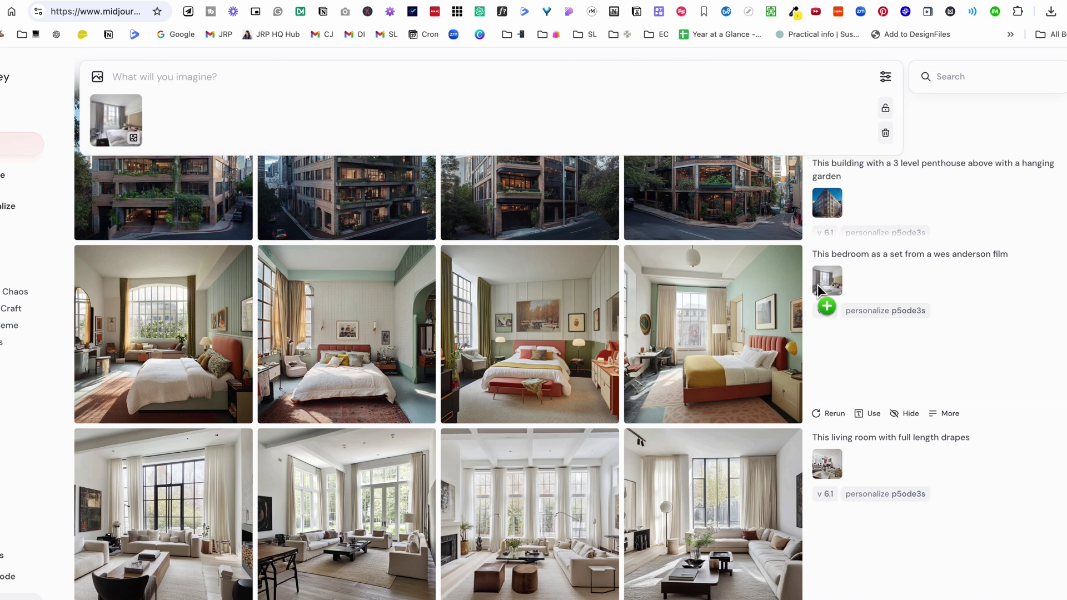
click(116, 120)
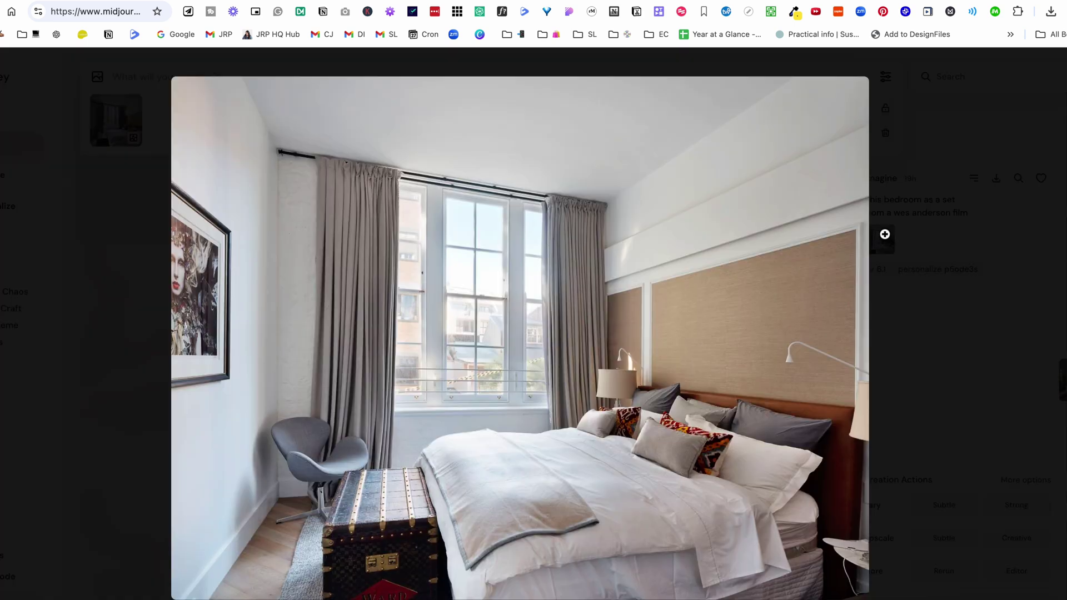
click(1033, 125)
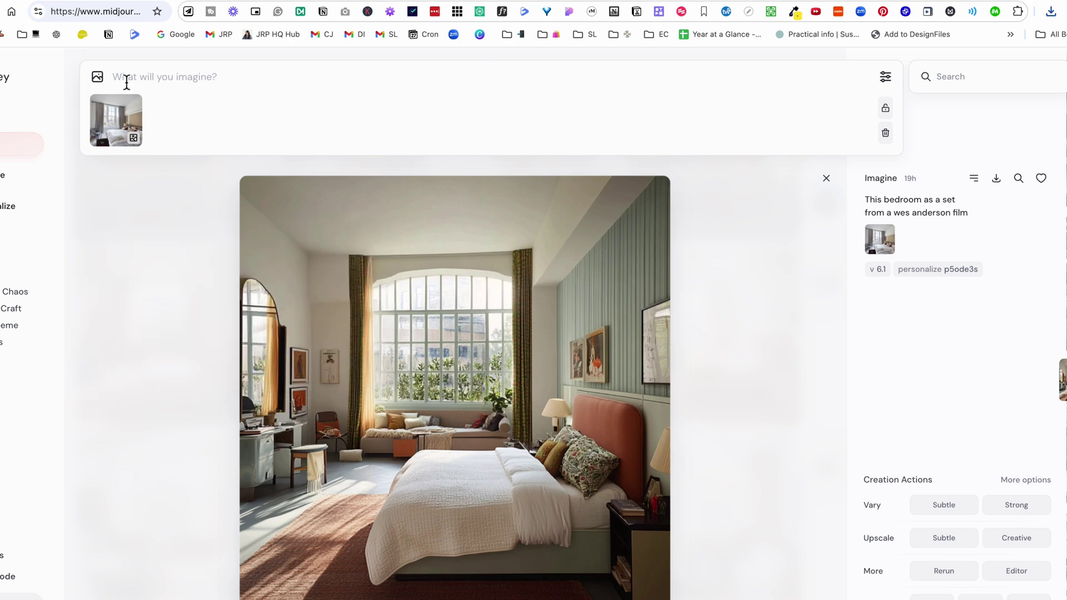
Step: Upload the film still from Downloads as an image reference
click(97, 78)
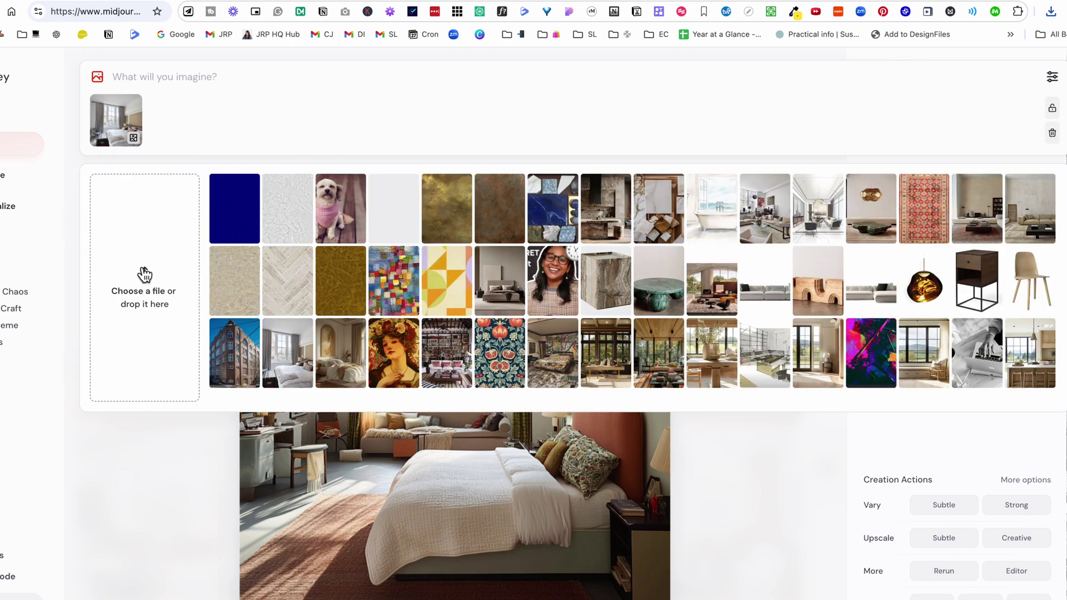
click(144, 274)
click(445, 227)
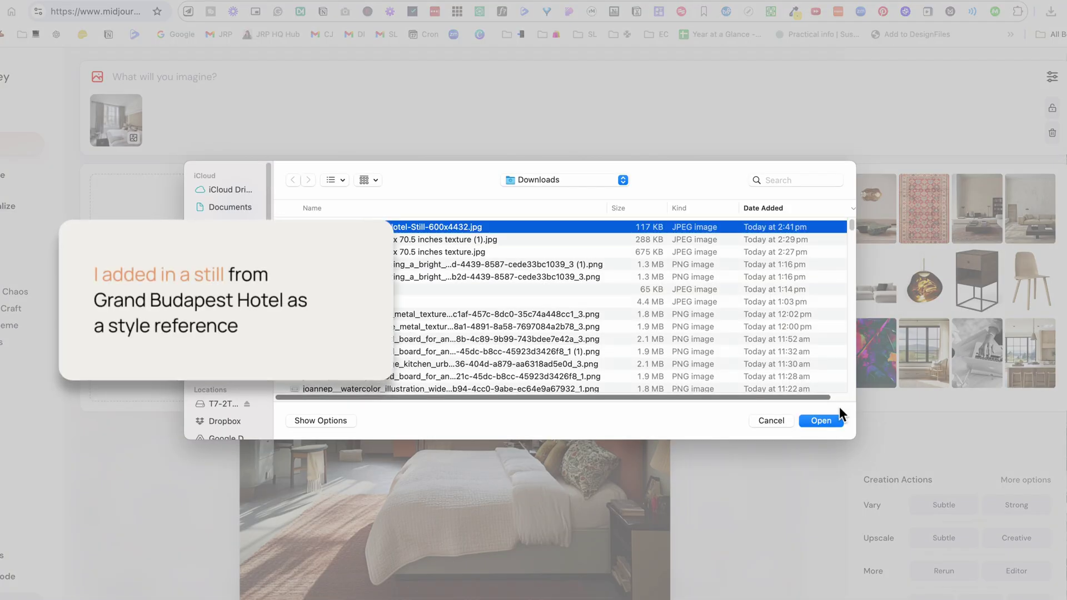
click(837, 421)
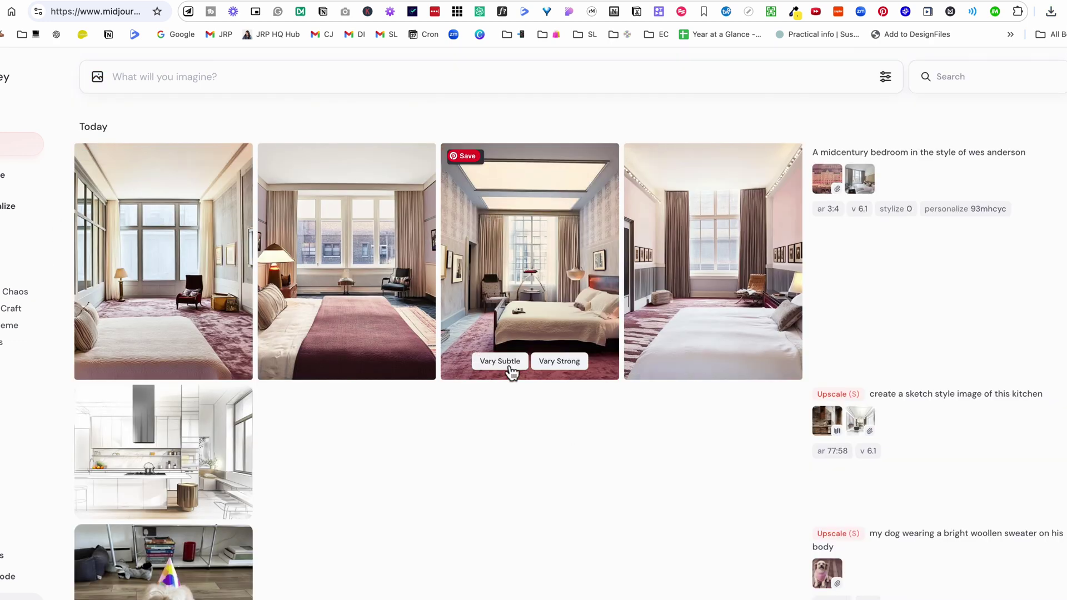
Step: Browse the generated midcentury Wes Anderson-style bedroom images at full size
click(753, 307)
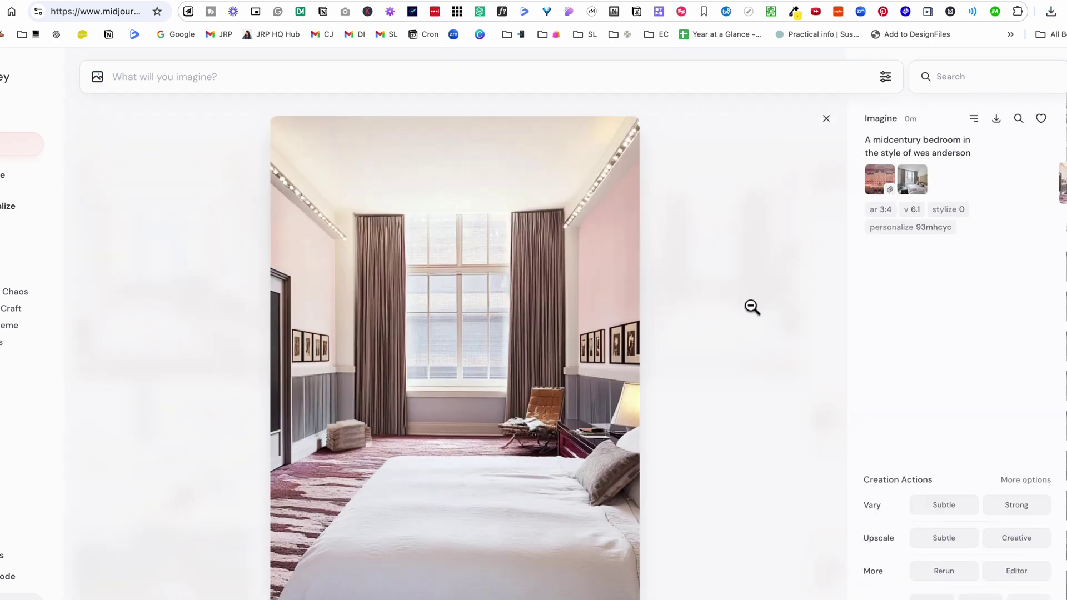
key(Left)
key(Left)
key(Left)
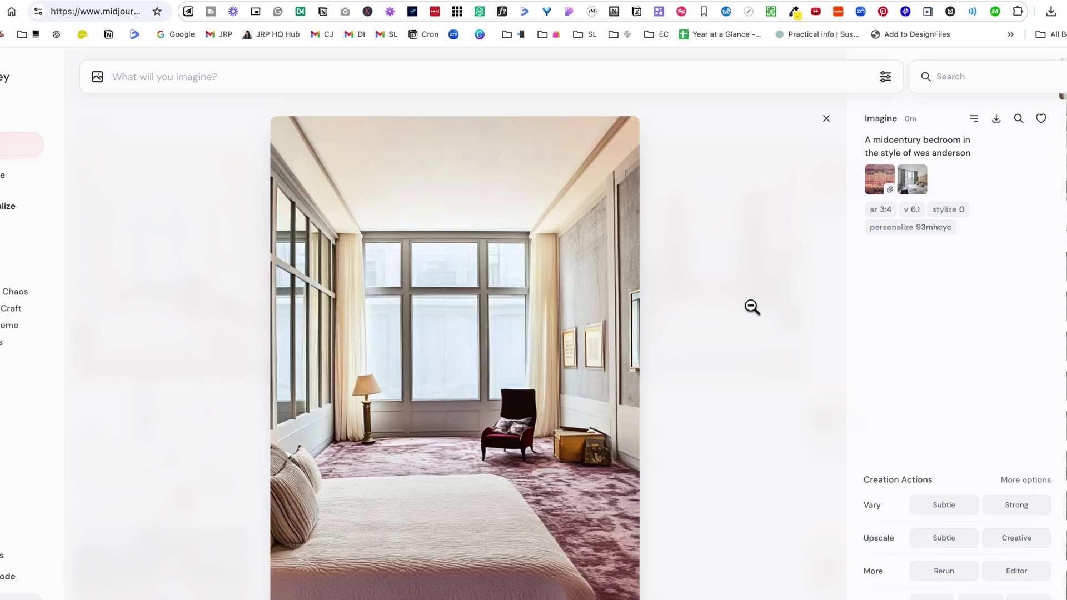
key(Left)
key(Left)
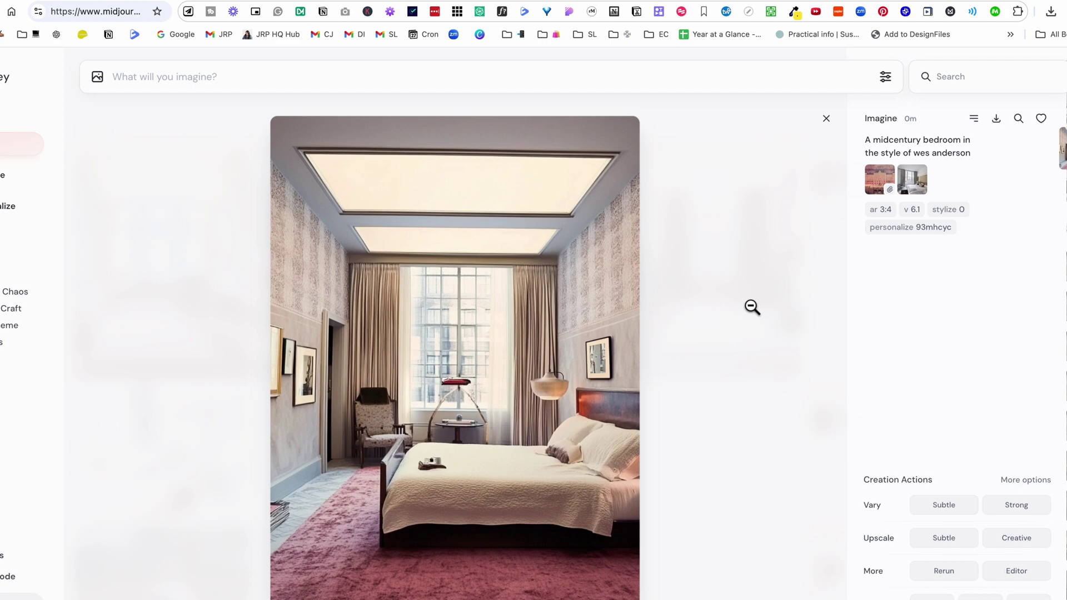
key(Escape)
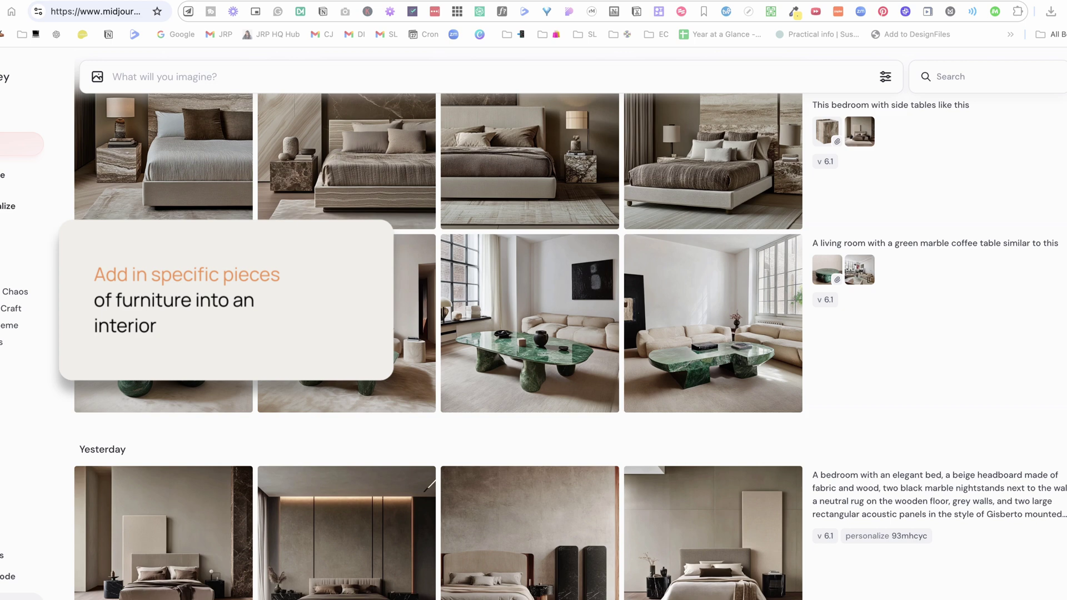
Step: Attach the living-room photo and round green marble table as references, reusing the green marble coffee table prompt
click(860, 269)
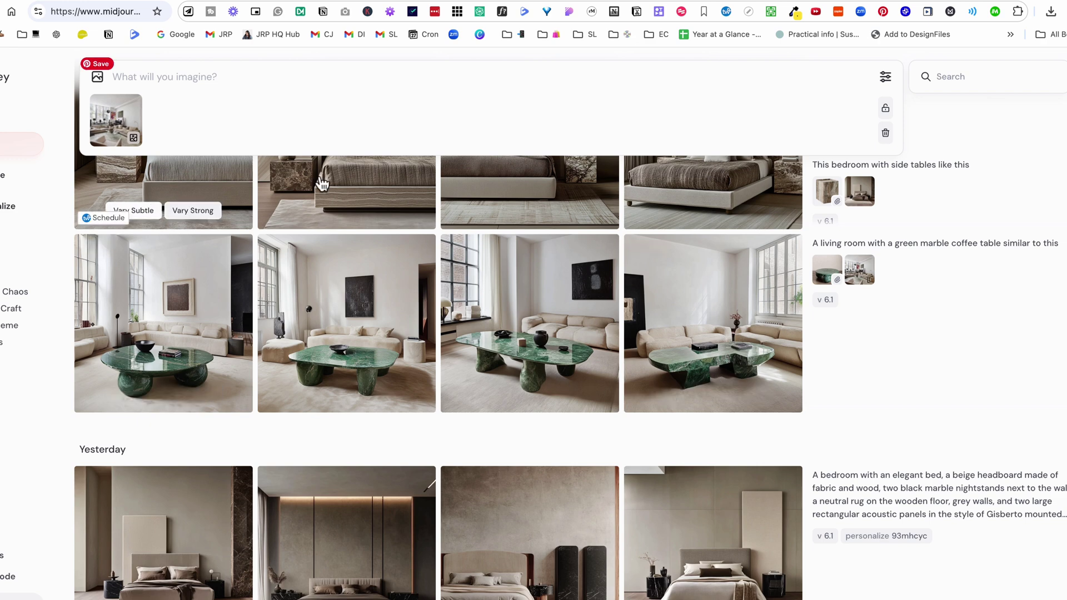
click(826, 269)
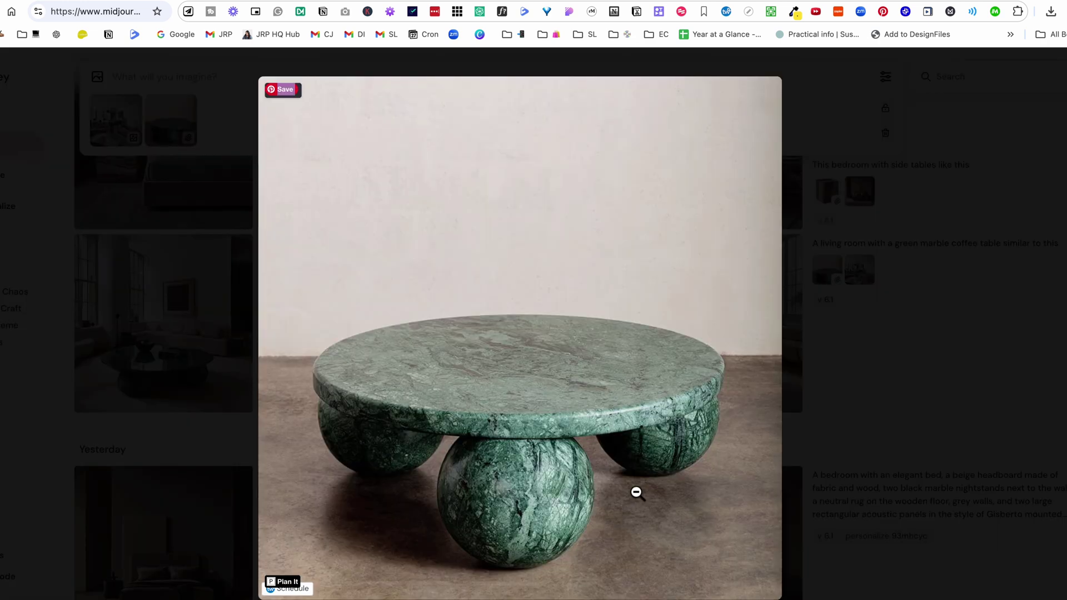
click(957, 153)
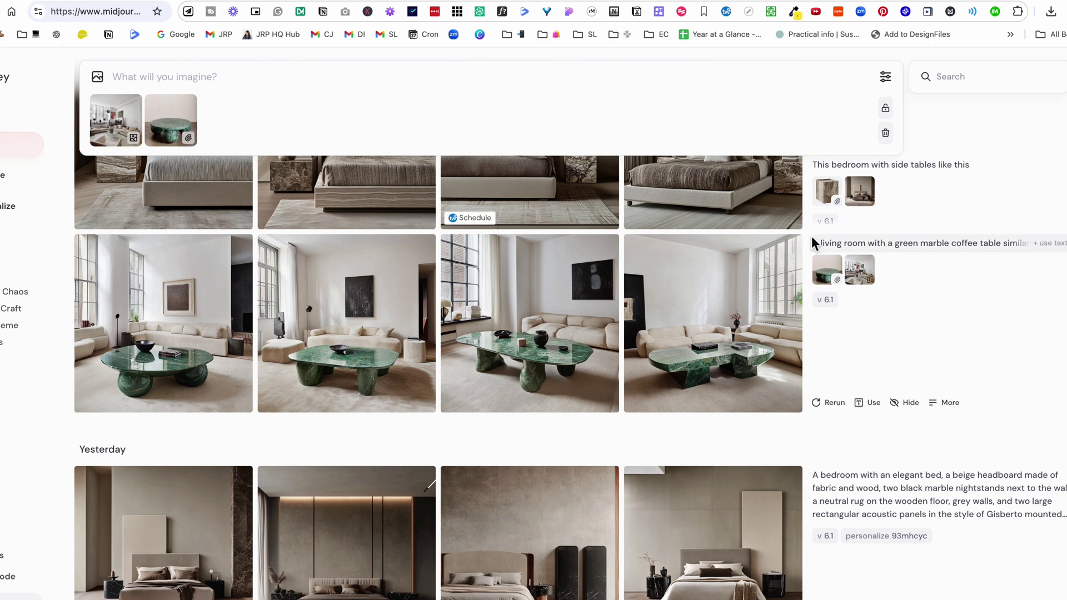
click(987, 249)
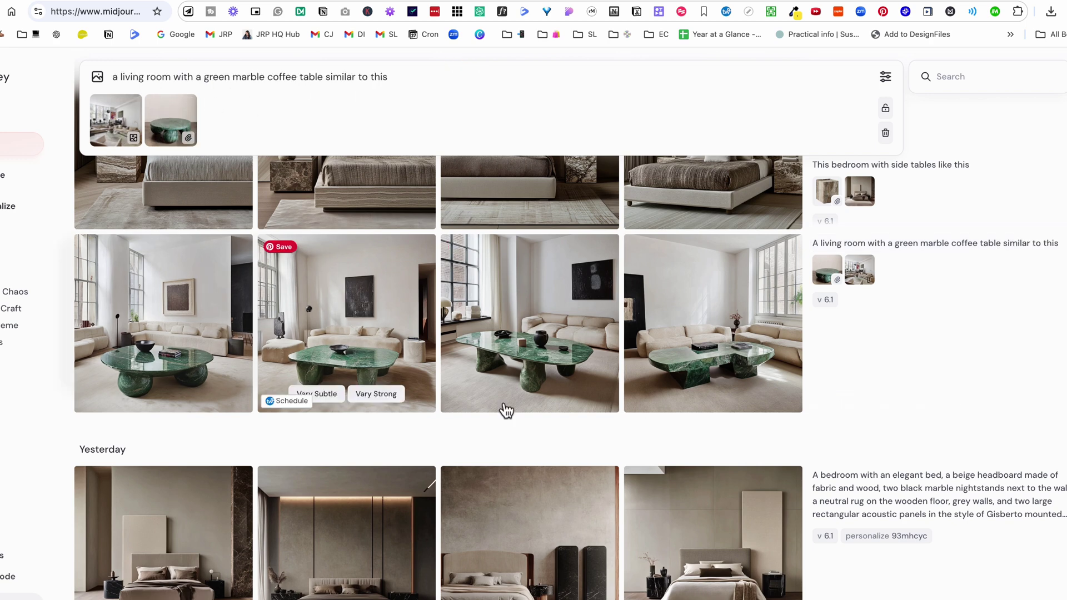
Step: Review the green marble coffee table living-room results, comparing them with the living-room reference photo
click(533, 362)
key(Left)
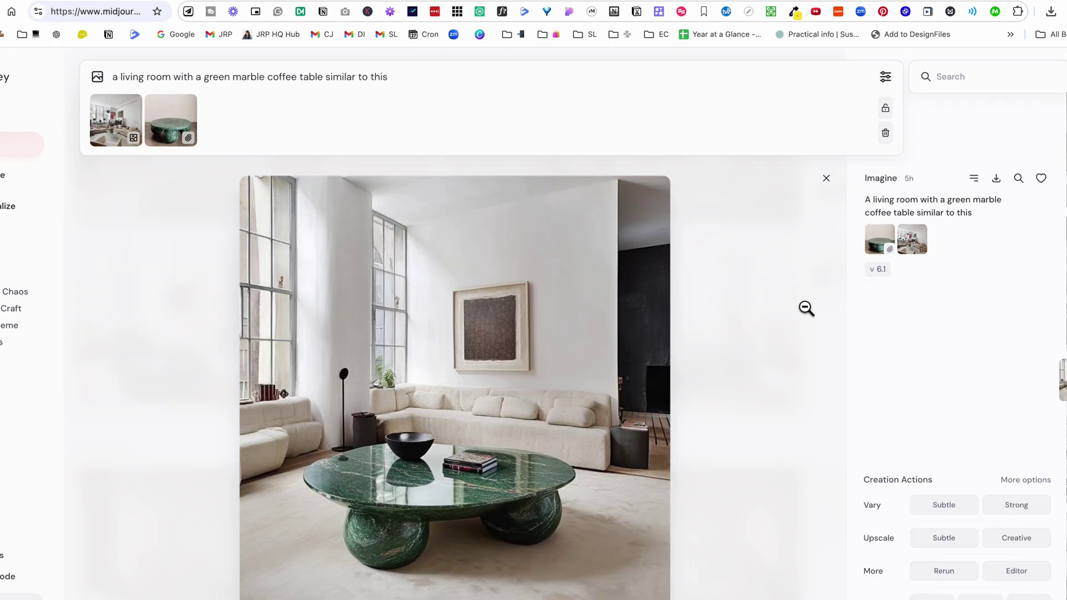
key(Left)
key(Left)
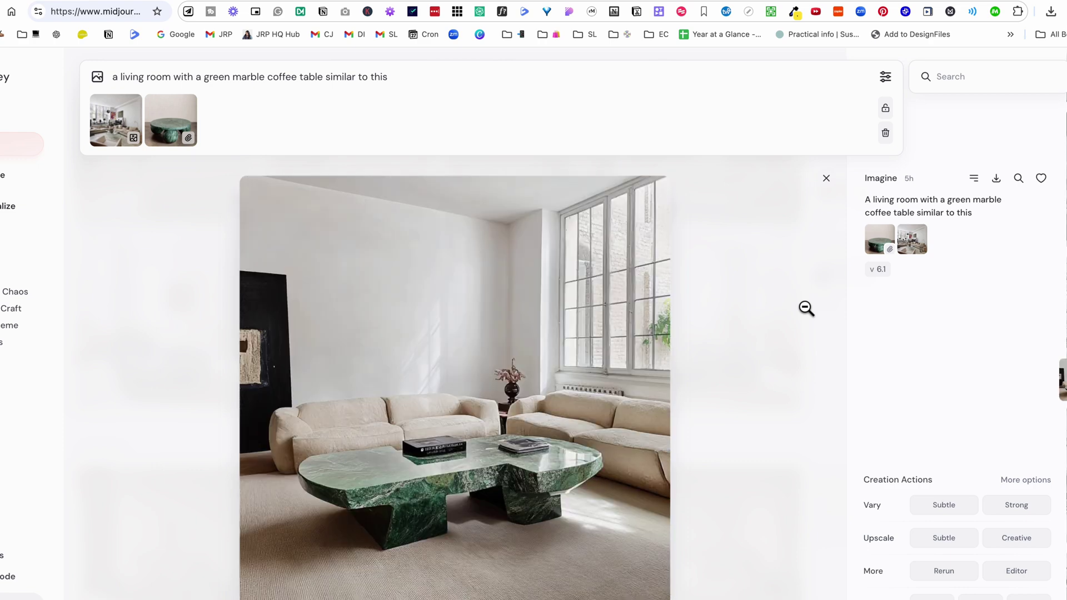
key(Left)
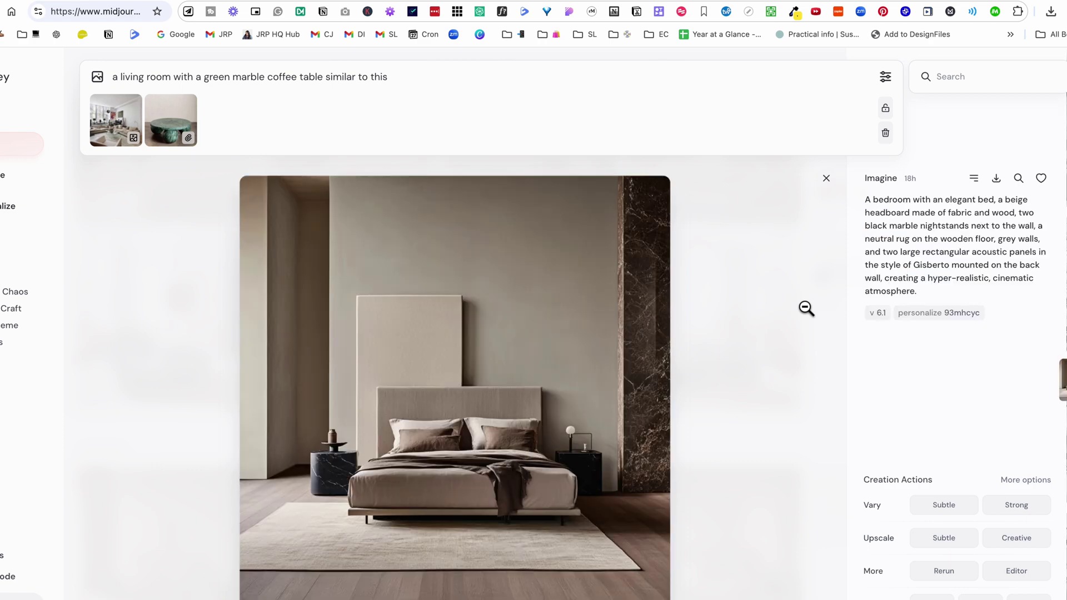
key(Right)
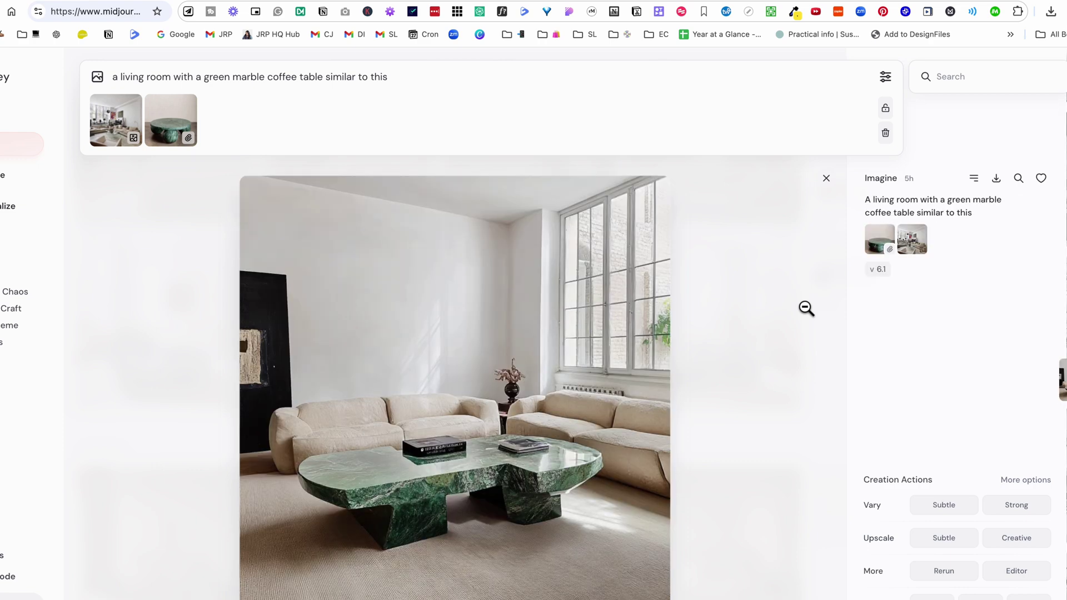
click(122, 117)
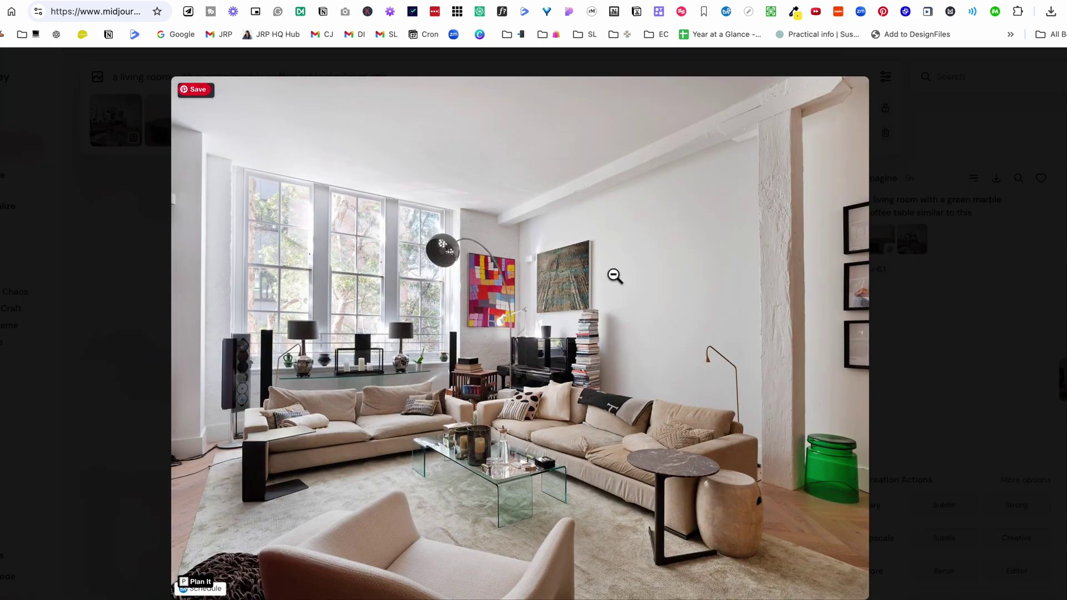
click(917, 380)
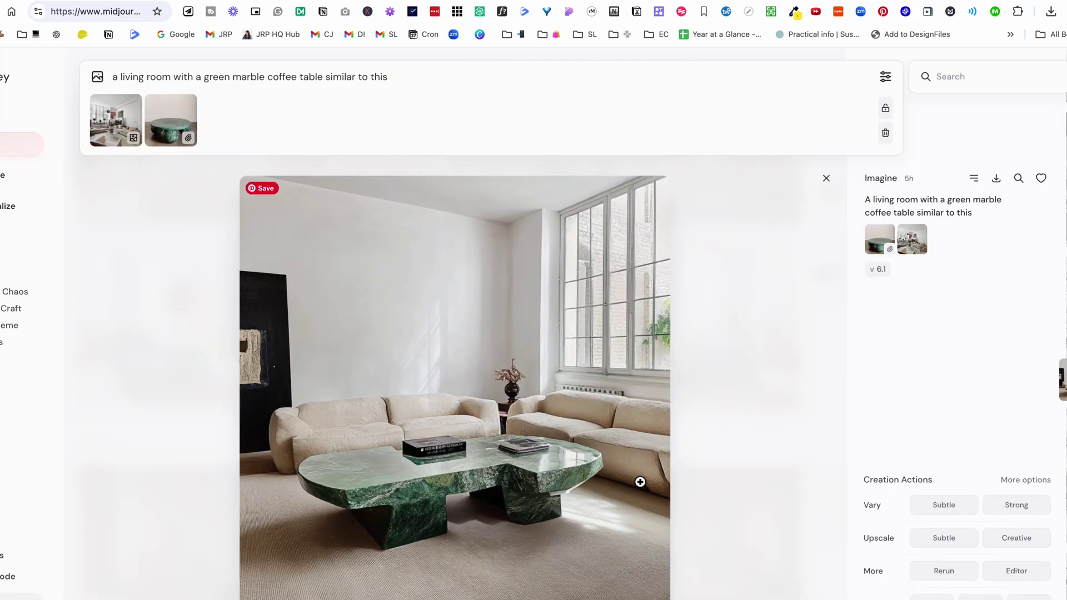
key(Escape)
Step: Check the bedroom reference and add the marble side table as a second reference image
click(100, 111)
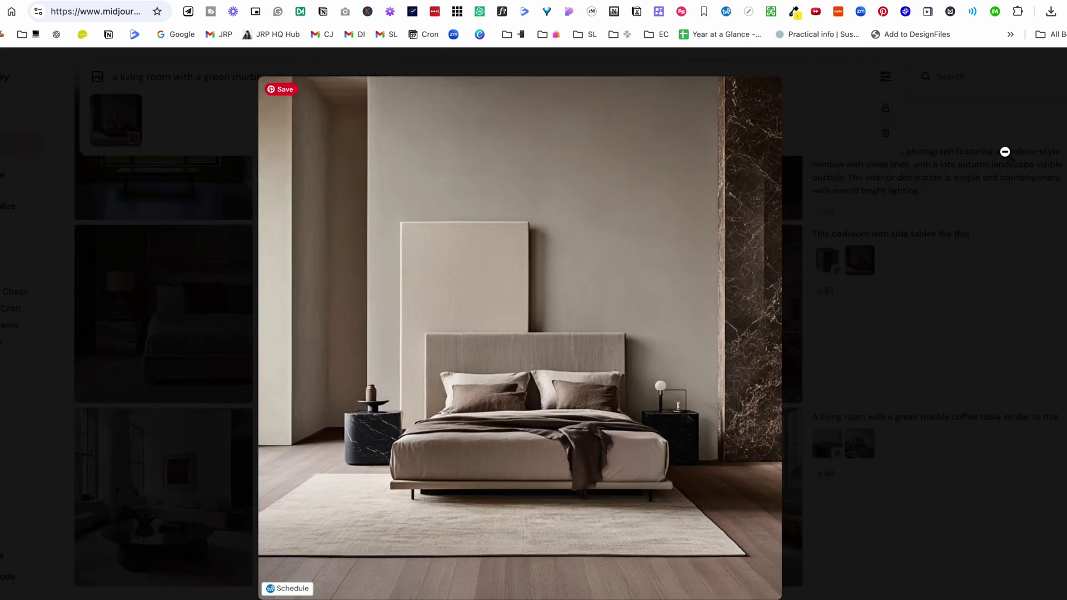
click(262, 351)
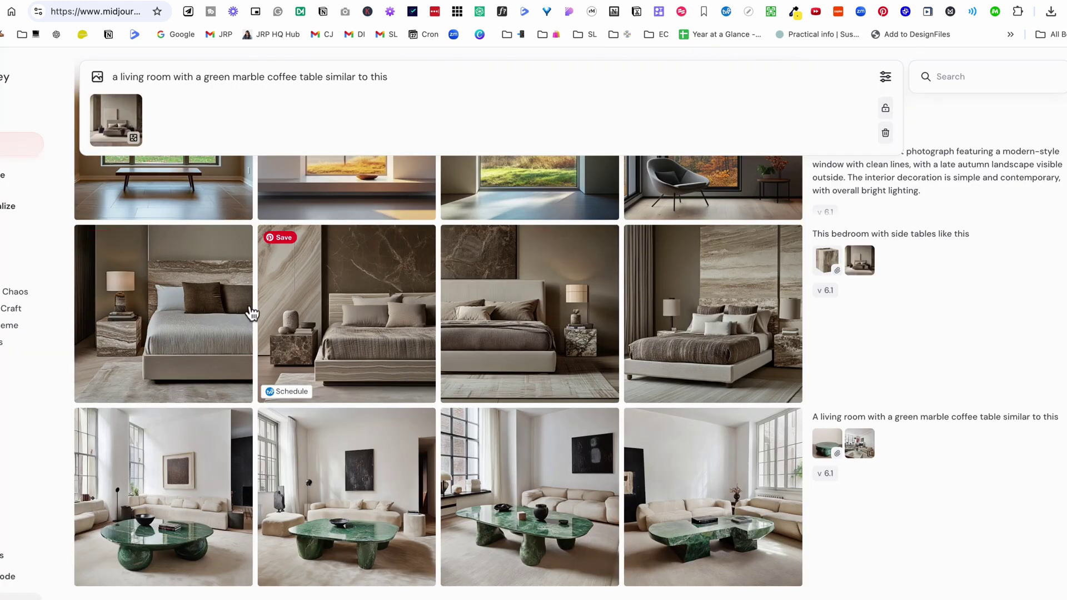
drag(827, 260, 177, 139)
click(177, 139)
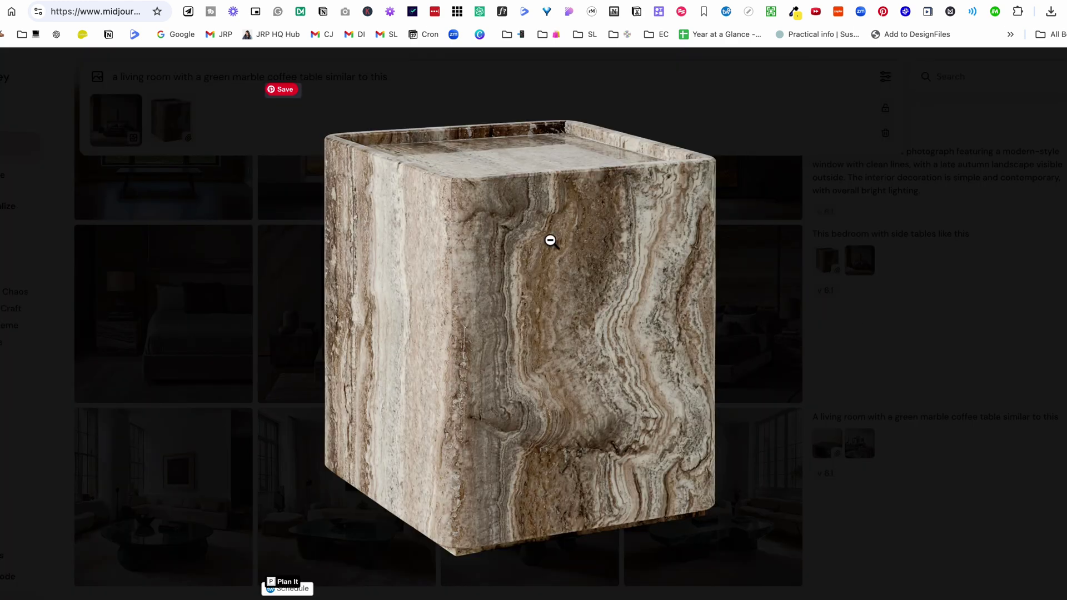
click(1028, 111)
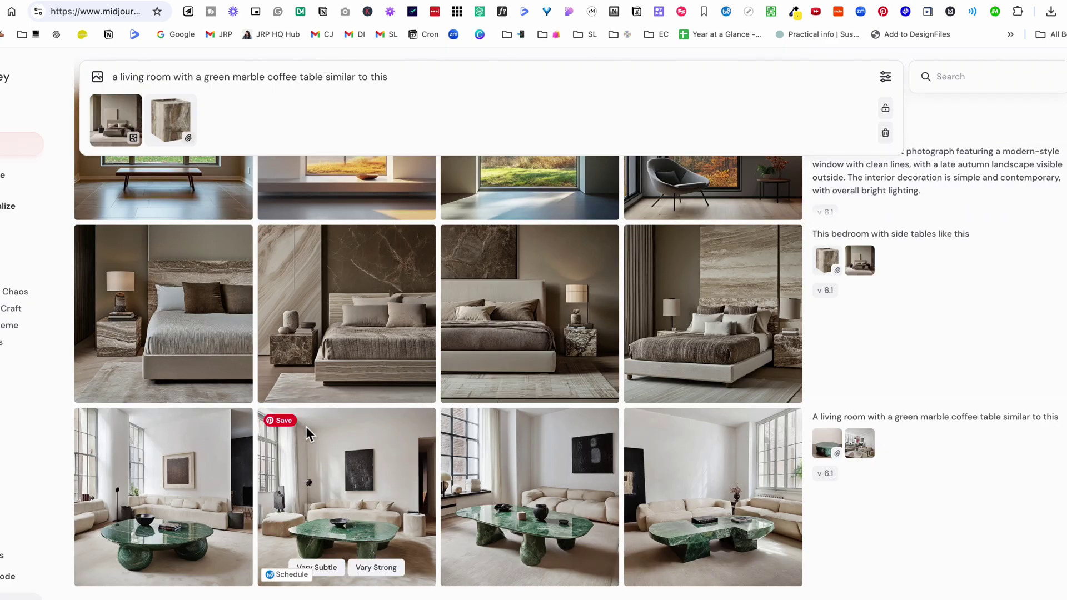
Step: Recheck the bedroom reference and re-add the earlier marble side table reference image
click(115, 119)
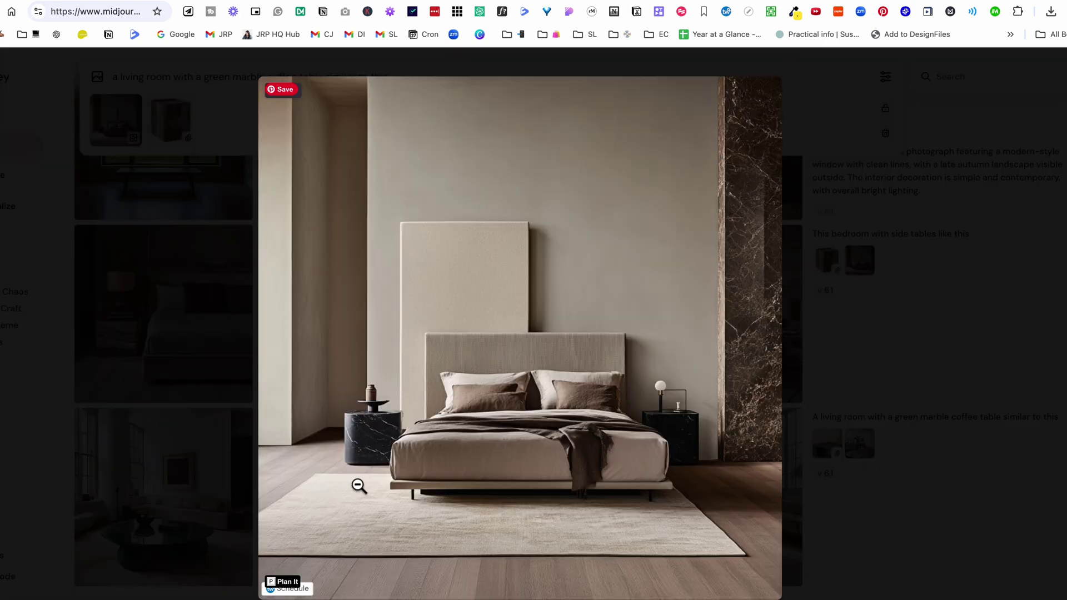
click(996, 155)
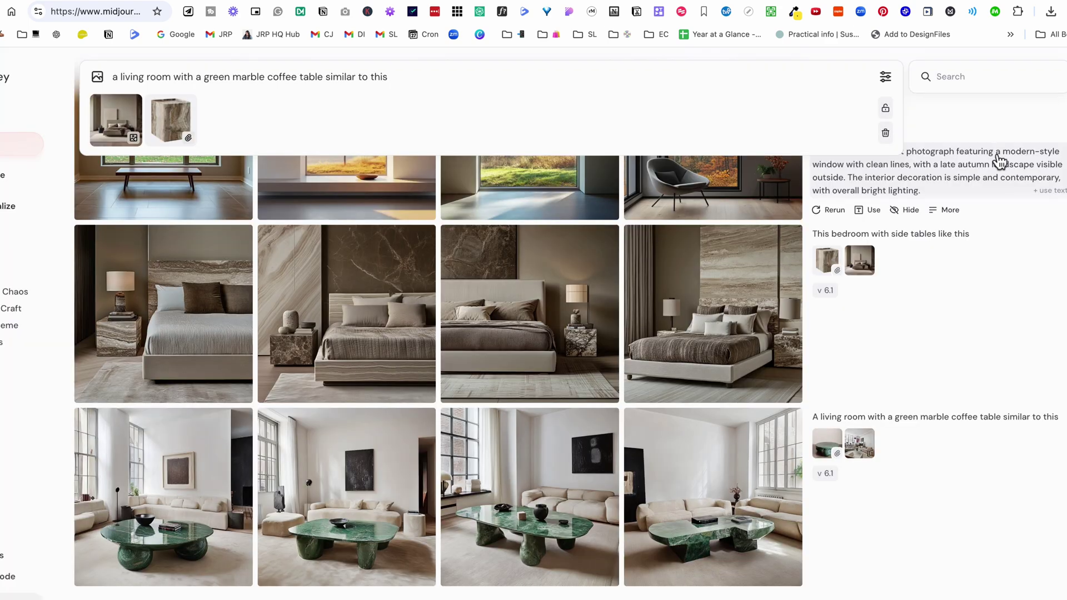
mouse_move(156, 138)
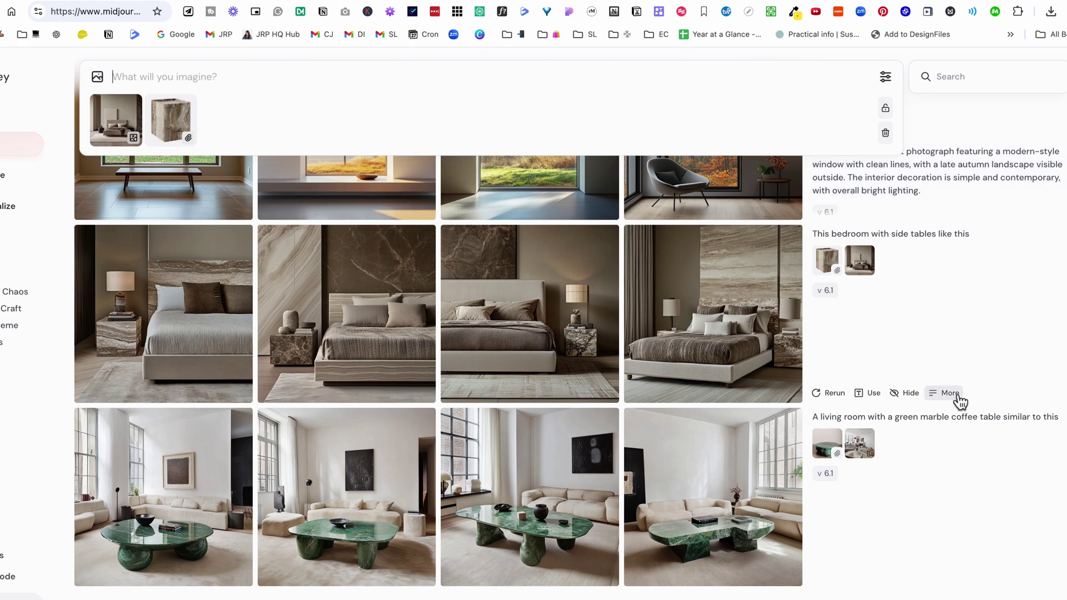
scroll(957, 400, up, 1)
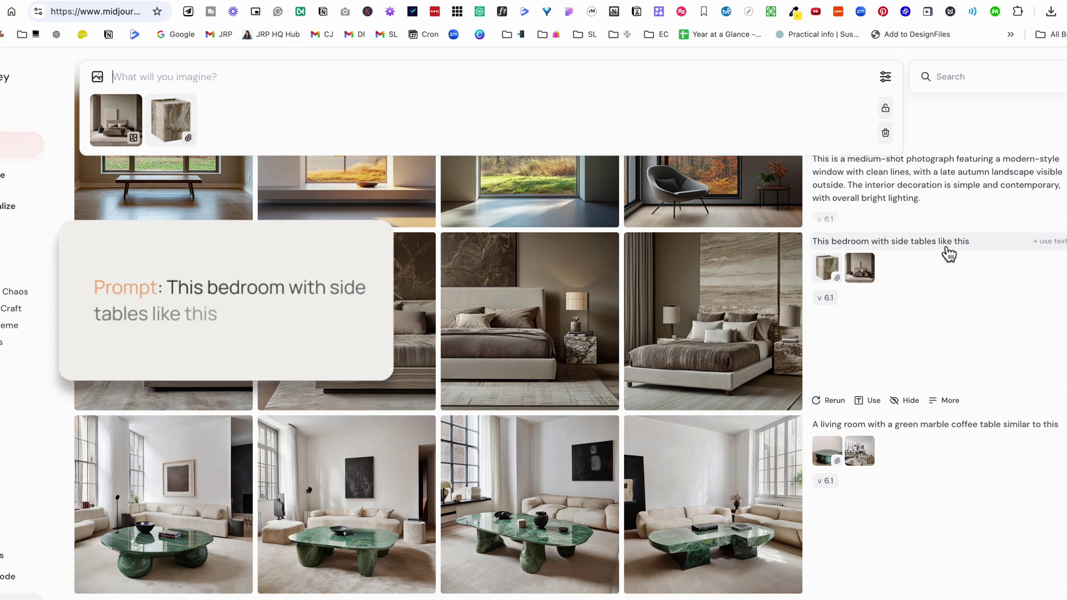
mouse_move(828, 270)
mouse_down()
mouse_move(818, 268)
mouse_move(827, 270)
mouse_up()
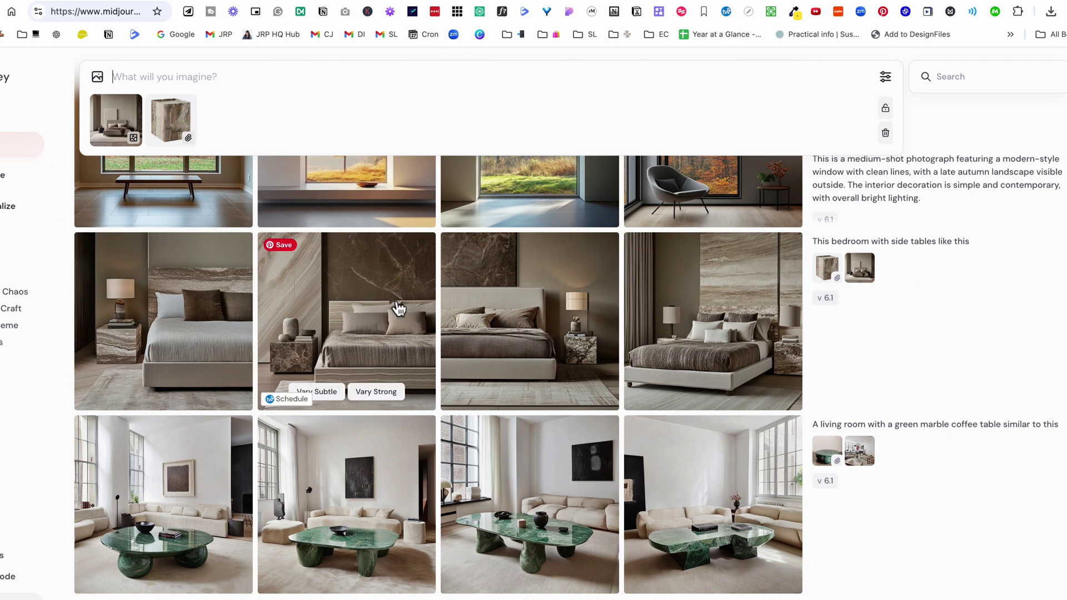